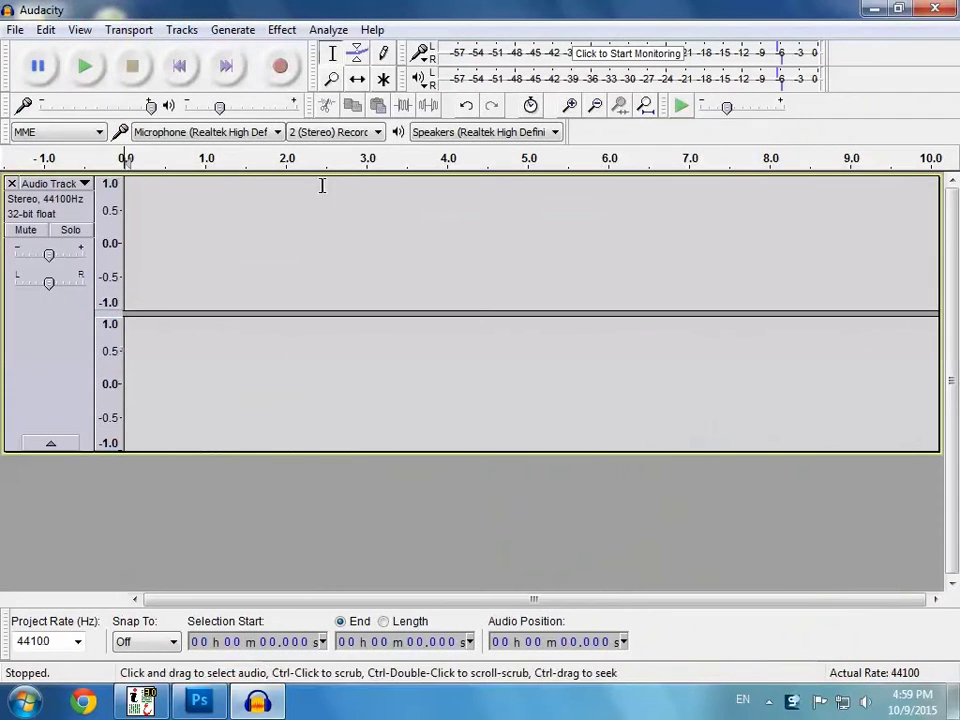
Start an audio recording in Audacity and minimize its window to reveal the desktop.
click(281, 68)
click(873, 10)
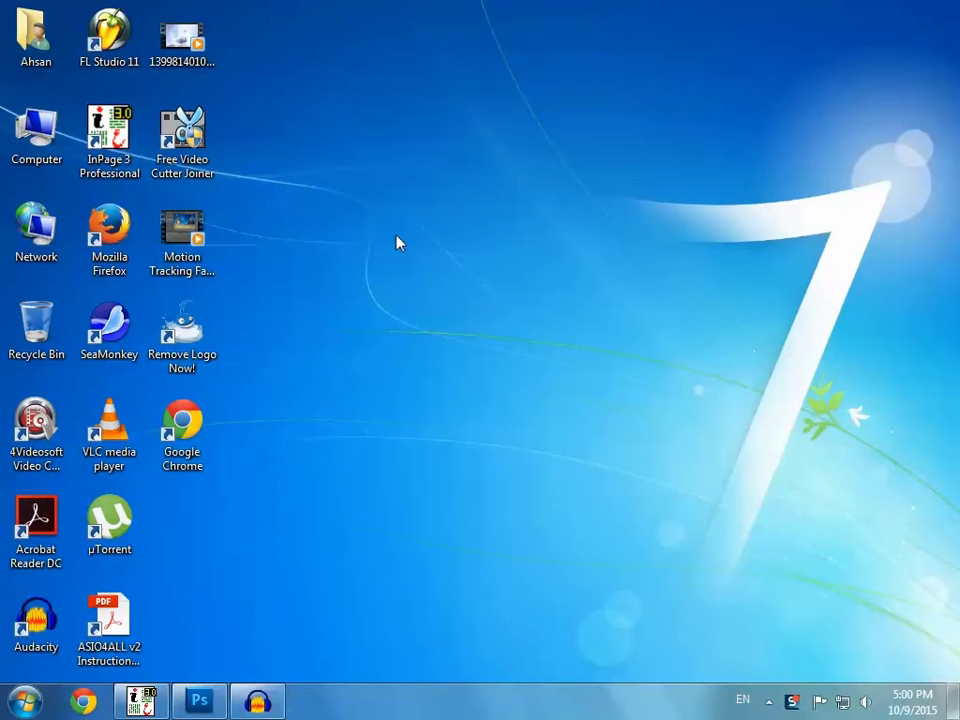
Bring InPage back and create a new A4 portrait document, Untitled-3, with default settings.
click(145, 702)
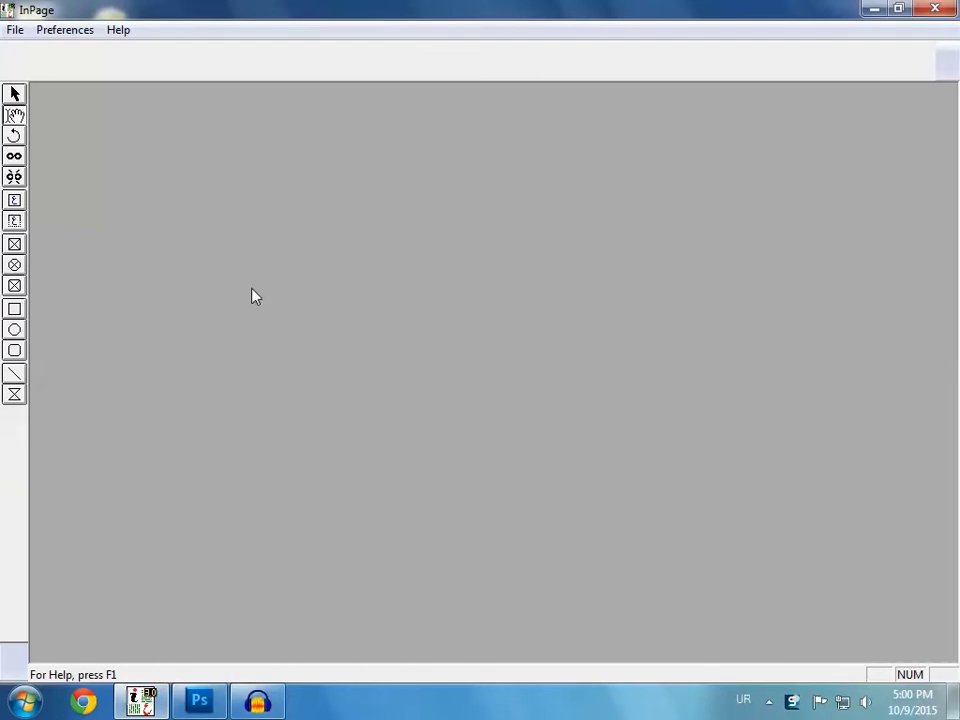
click(15, 30)
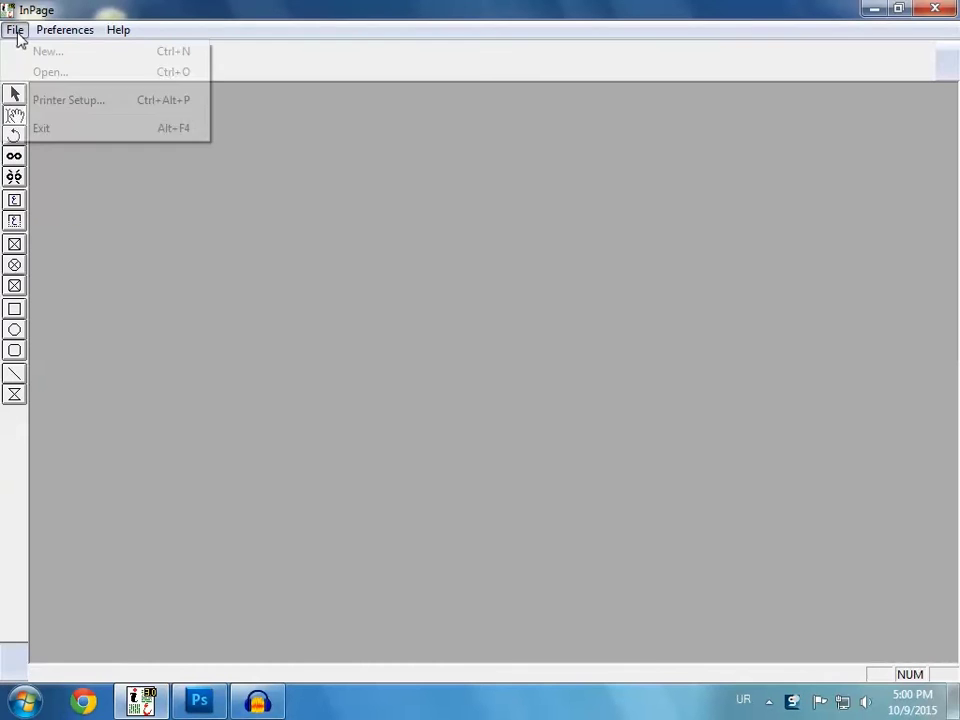
click(45, 51)
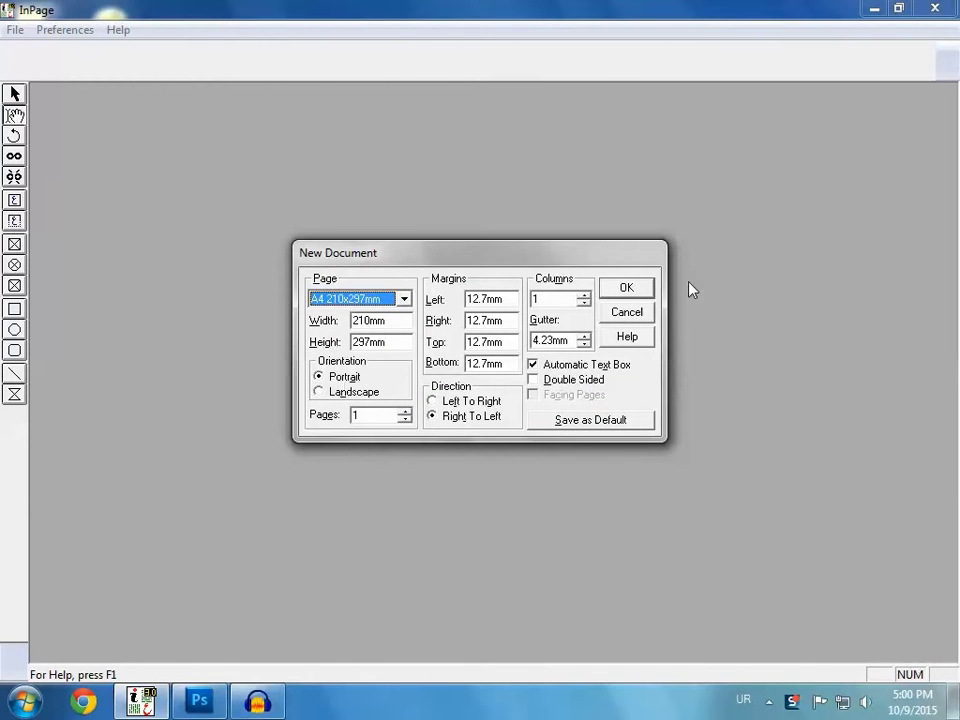
click(625, 291)
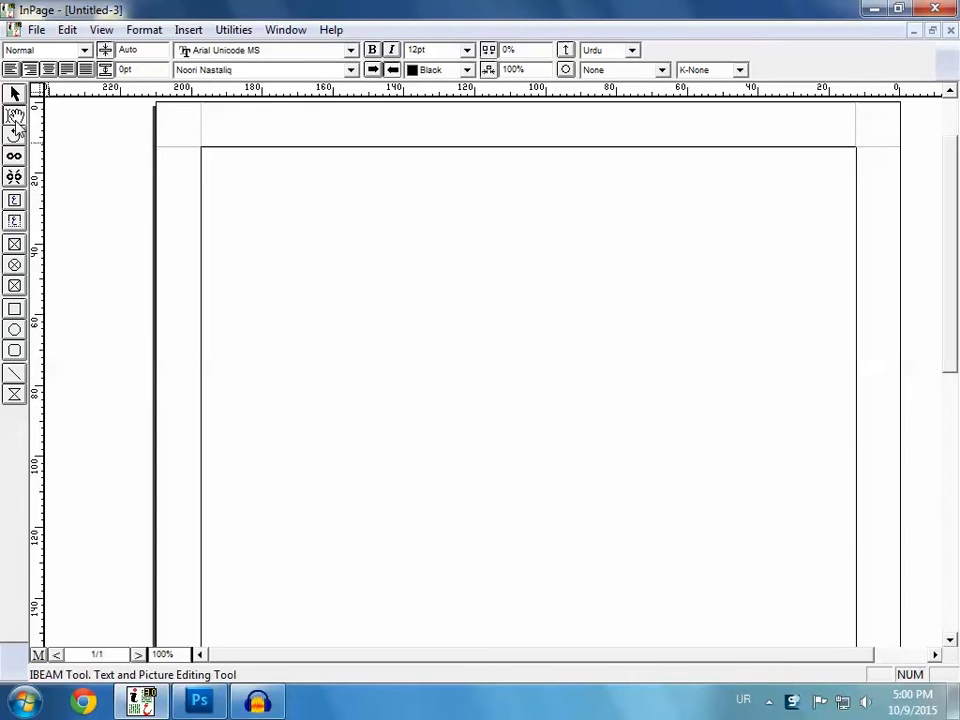
Draw a large text box on the page and paste the Urdu ghazal into it.
click(14, 202)
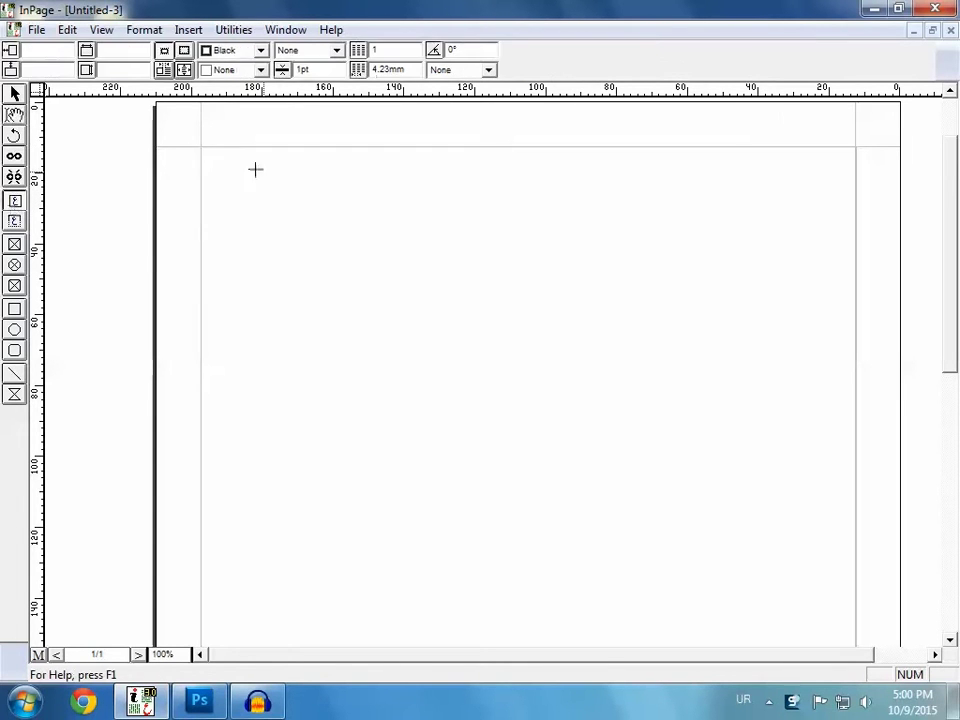
mouse_move(242, 162)
mouse_down()
mouse_move(747, 660)
mouse_move(767, 604)
mouse_up()
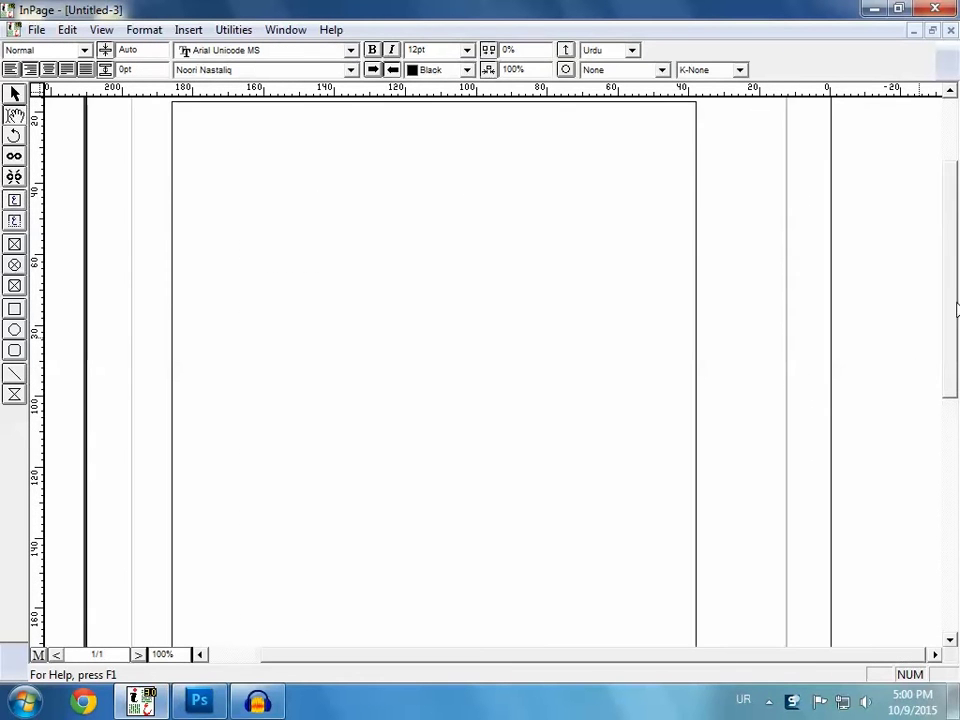
scroll(632, 255, up, 3)
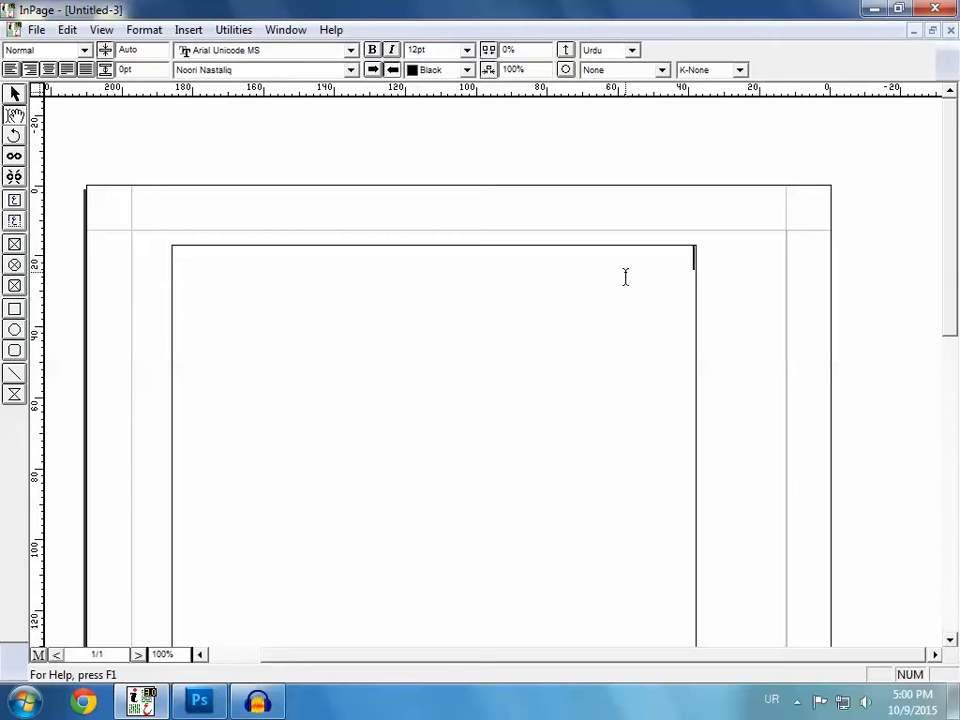
key(ctrl+v)
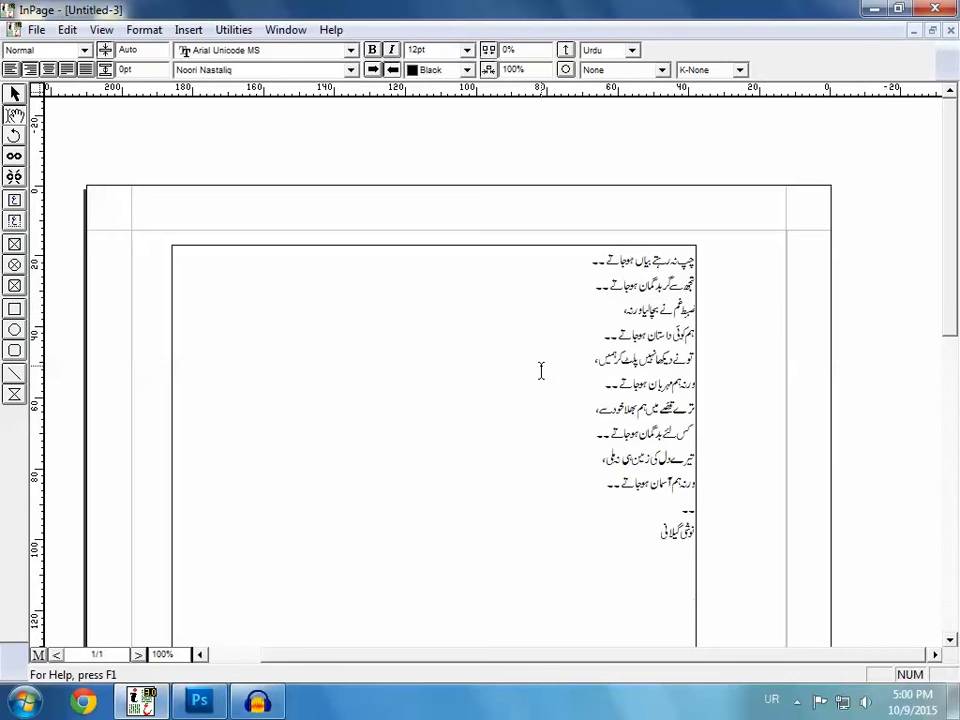
Set all of the poem's text to 24pt.
key(ctrl+a)
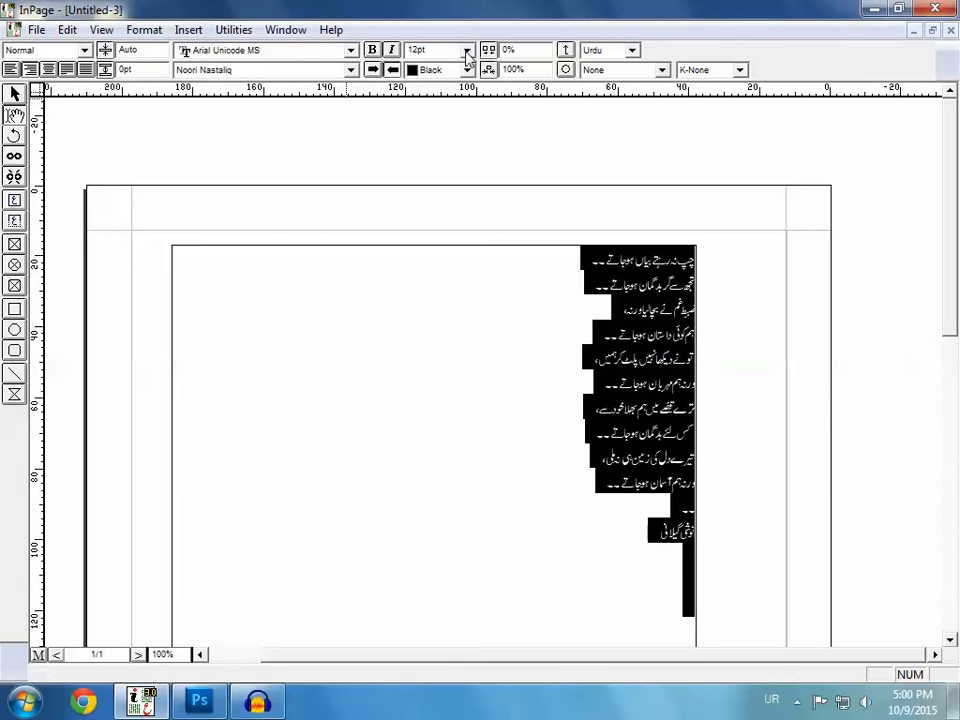
click(466, 49)
click(440, 123)
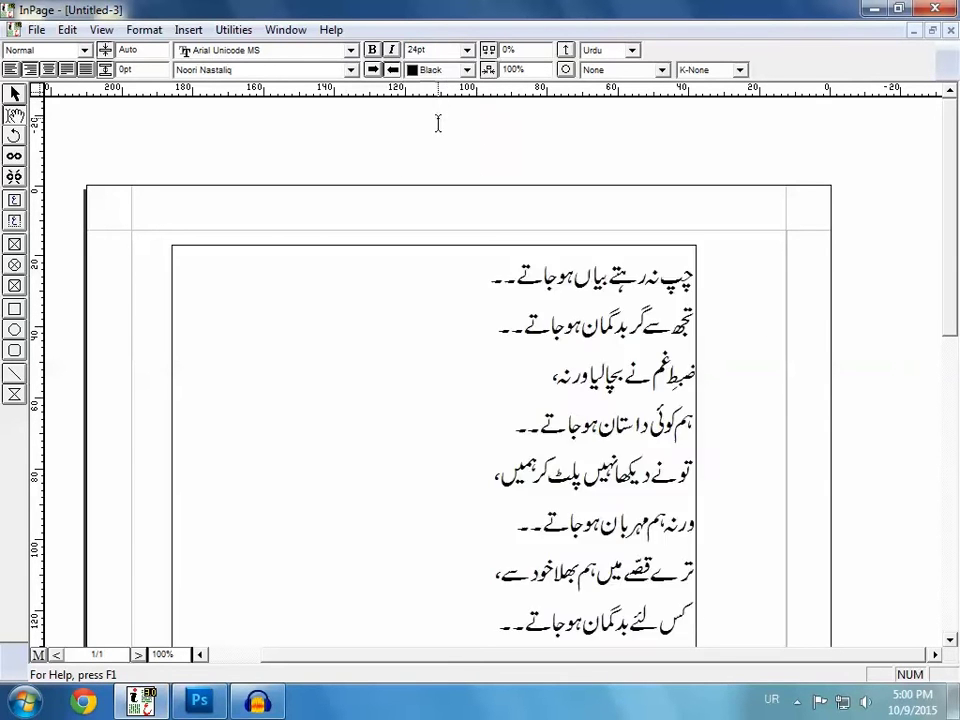
drag(950, 262, 950, 372)
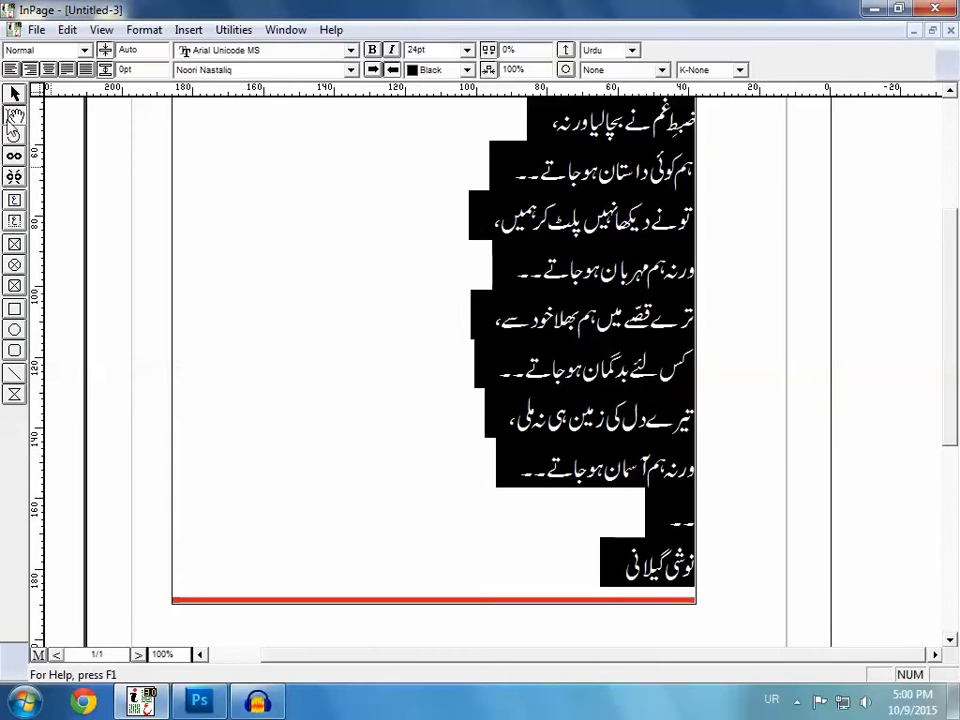
Narrow the text frame from the left, extend its bottom, and move it toward the page centre.
click(14, 94)
click(200, 298)
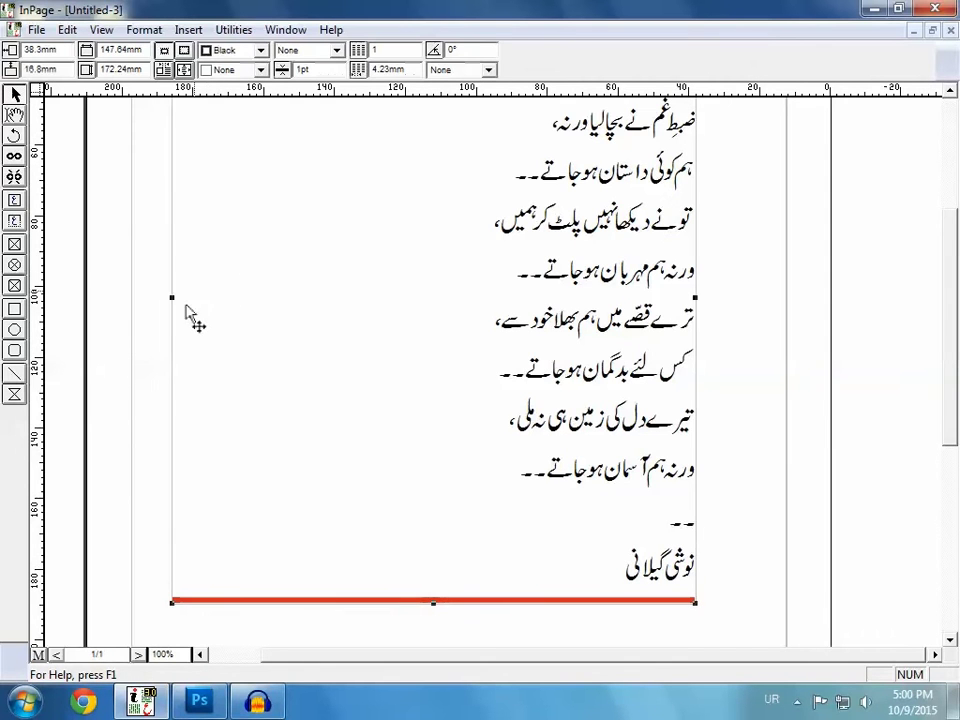
mouse_move(190, 298)
mouse_down()
mouse_move(469, 308)
mouse_move(462, 312)
mouse_up()
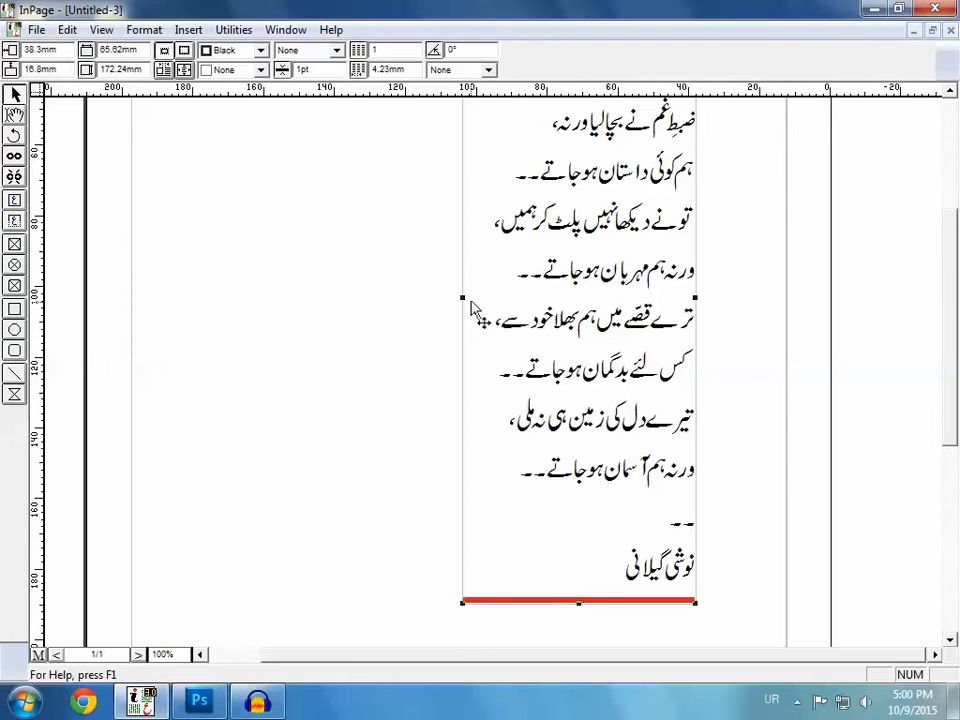
click(14, 114)
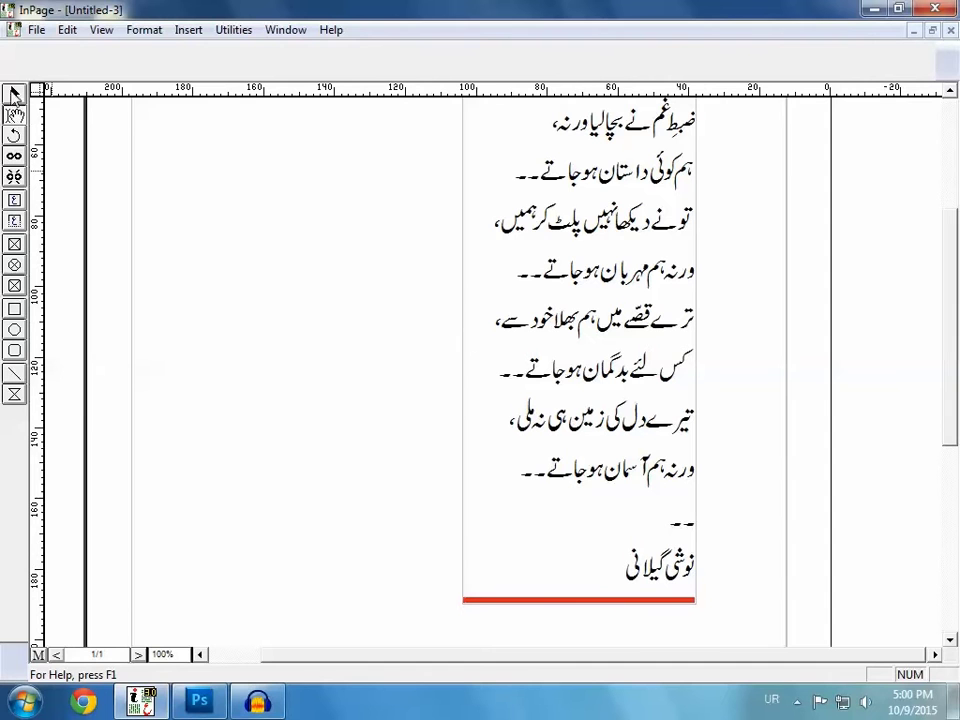
click(14, 94)
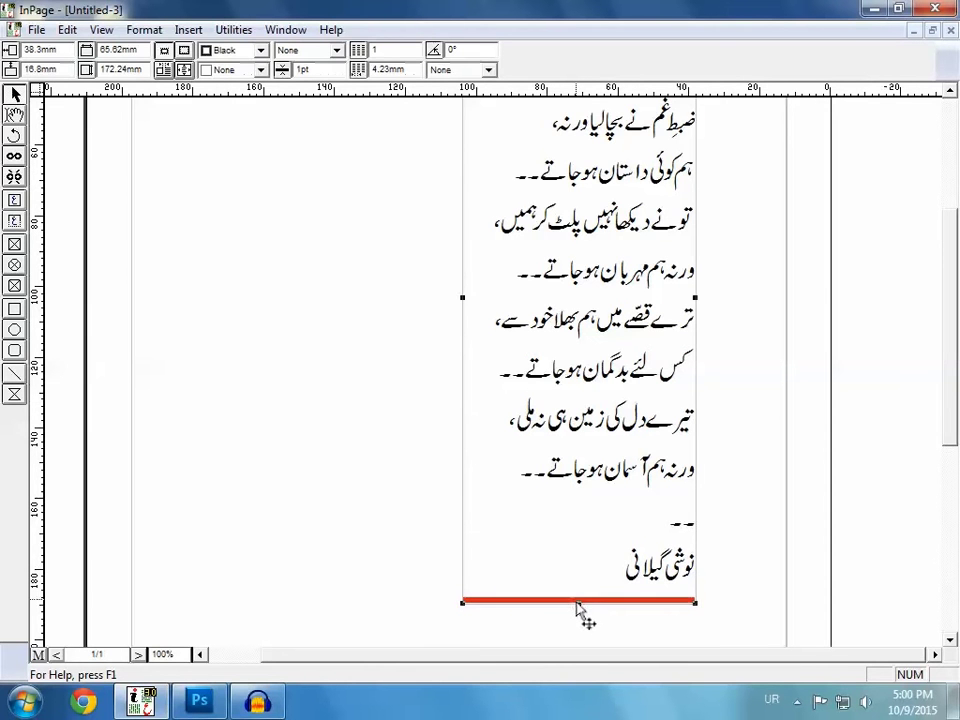
drag(578, 603, 578, 637)
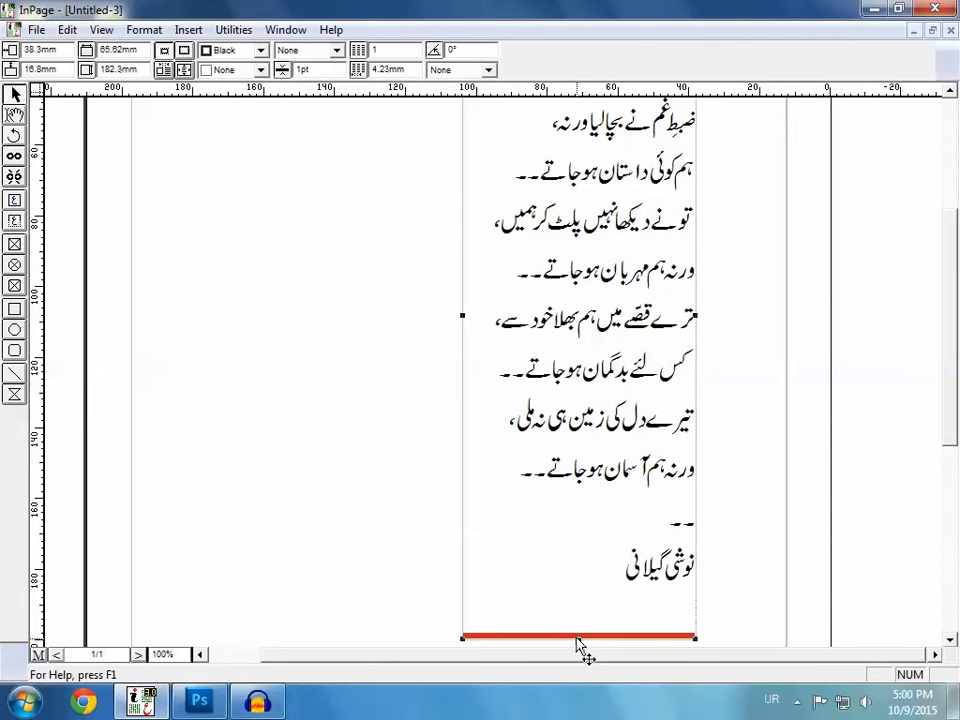
scroll(955, 315, up, 5)
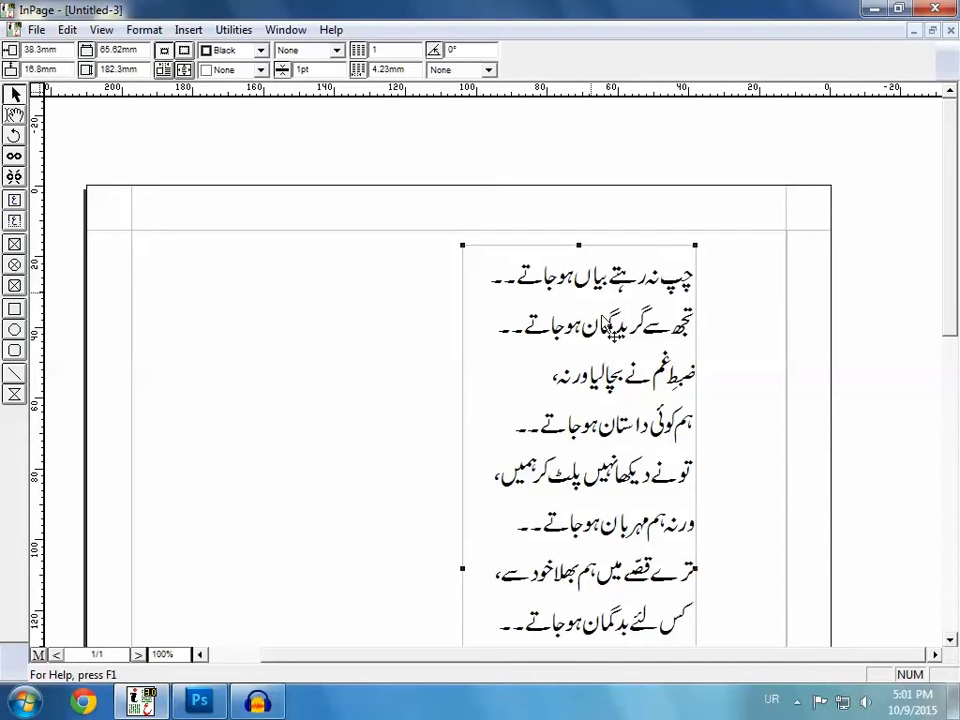
drag(607, 347, 549, 345)
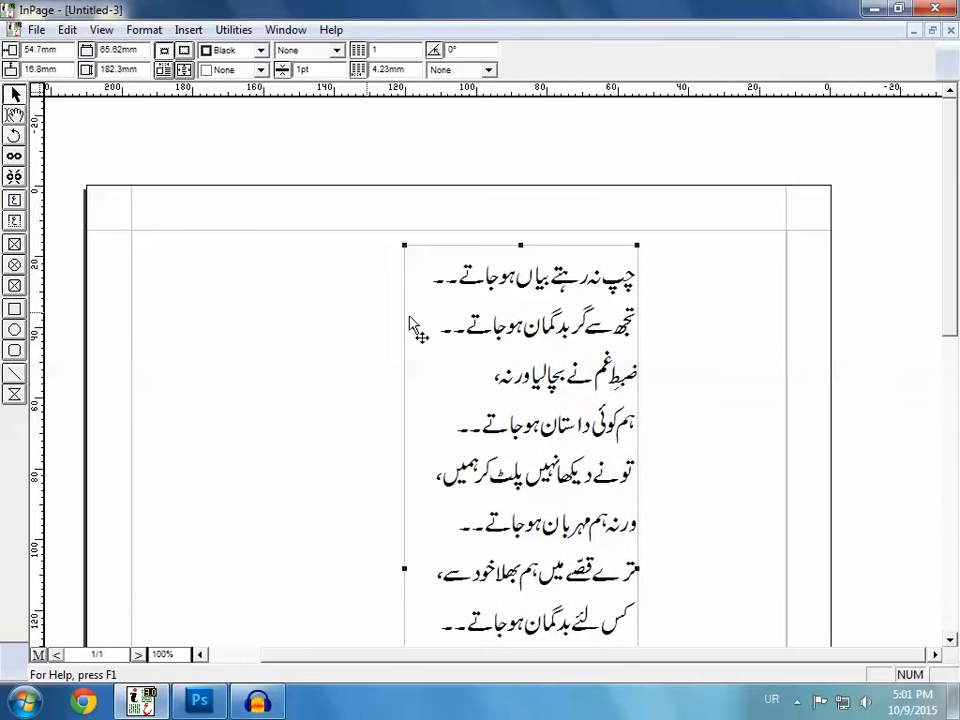
click(14, 115)
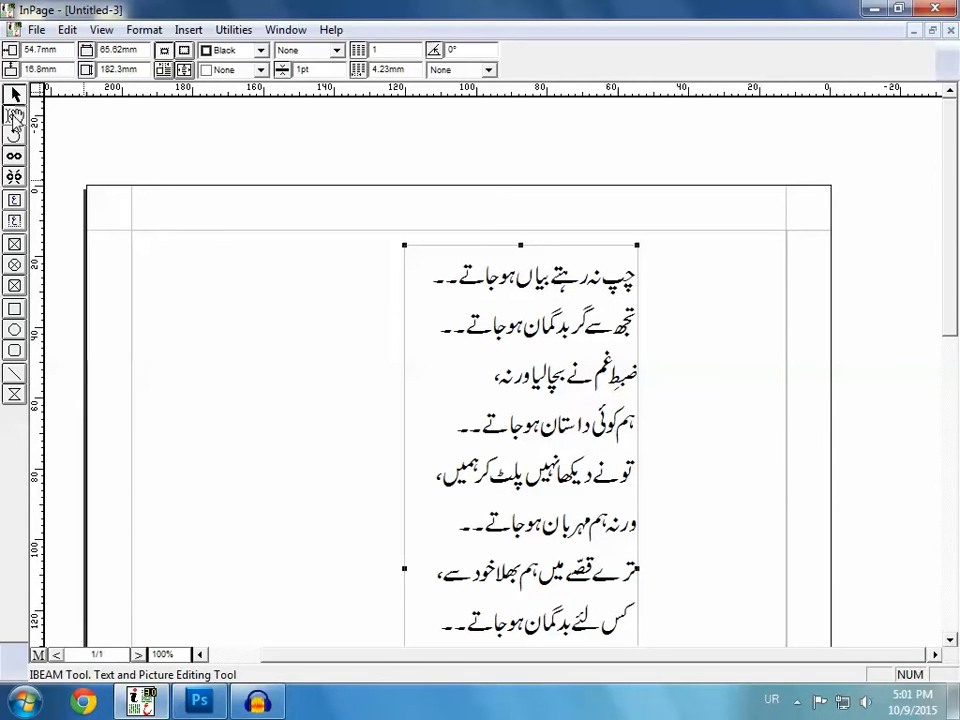
Delete the trailing ۔۔ marks from ghazal lines 2, 4 and 6.
click(440, 289)
text(۔)
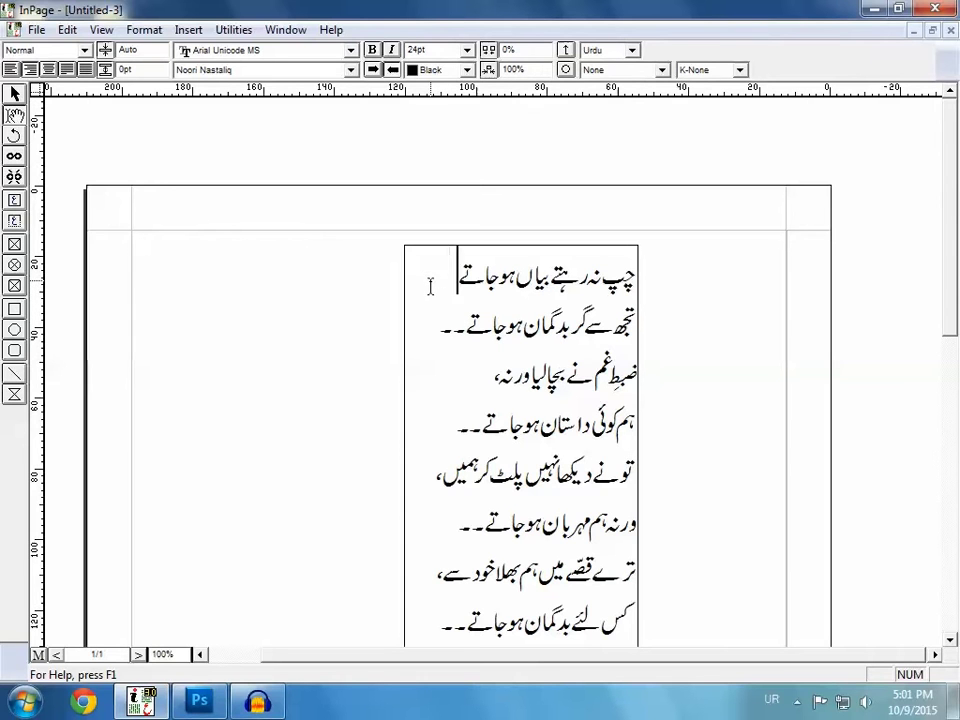
drag(438, 330, 468, 333)
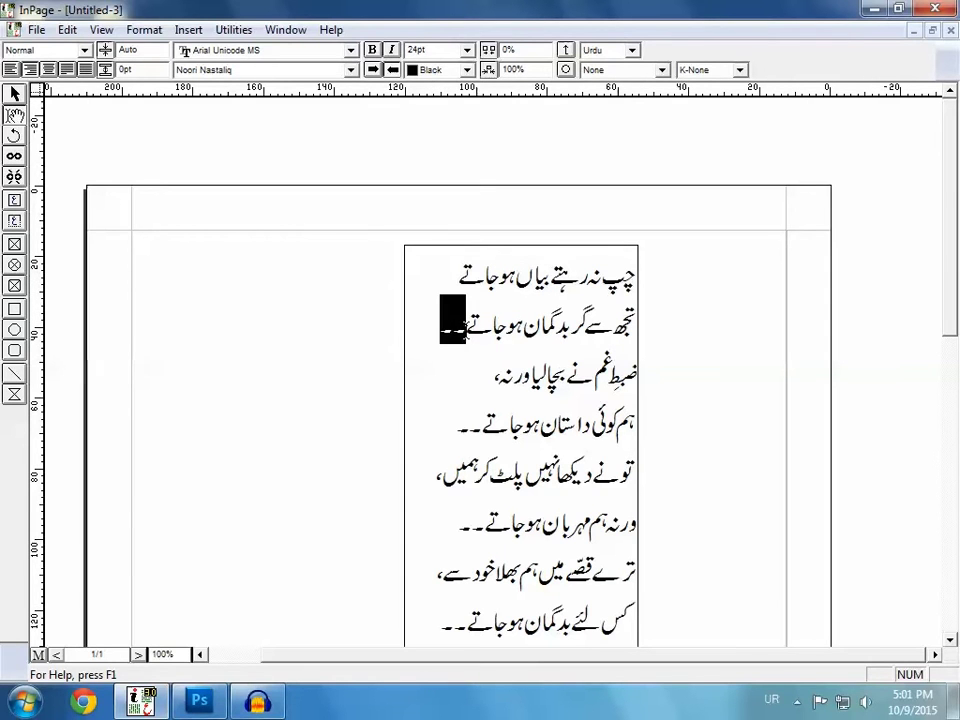
key(Delete)
drag(457, 430, 482, 432)
key(Delete)
drag(459, 524, 493, 527)
key(Delete)
Delete the ۔۔ from line 8 and the last couplet line, plus the -- line above the poet's name.
scroll(480, 560, down, 3)
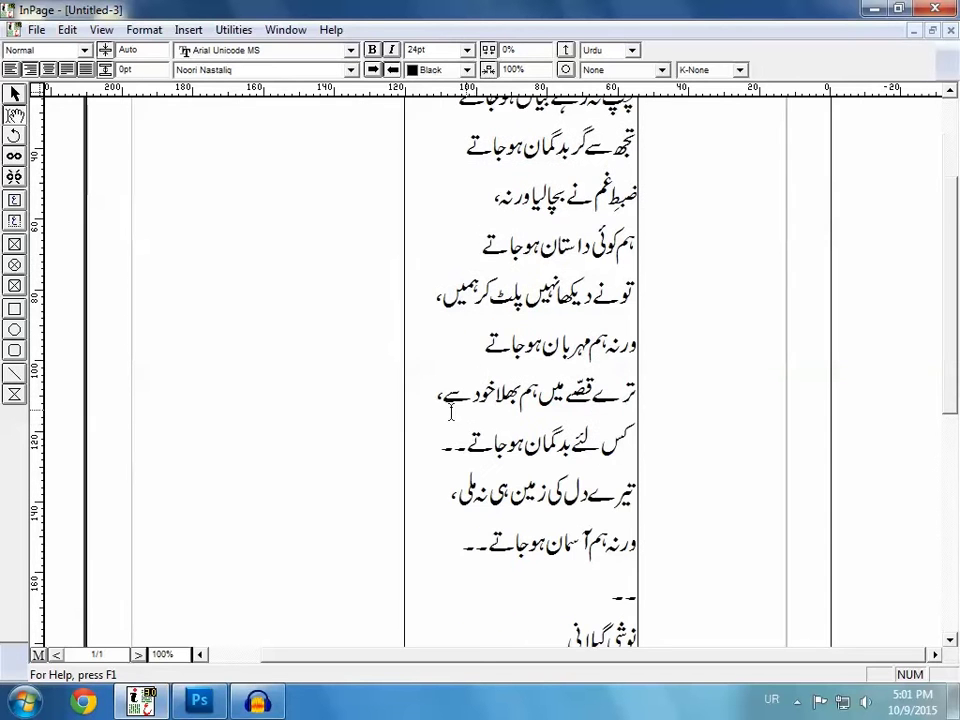
click(442, 447)
drag(466, 447, 442, 447)
click(442, 447)
key(Delete)
click(462, 545)
drag(487, 545, 462, 545)
key(Delete)
text(۔)
key(BackSpace)
drag(600, 598, 647, 602)
key(Delete)
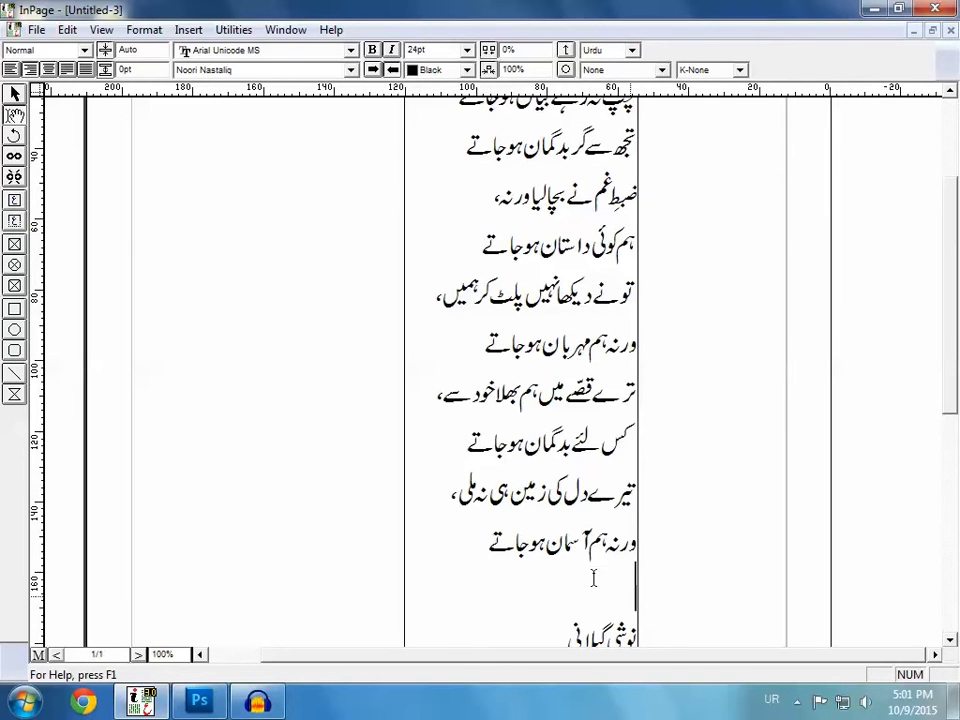
scroll(725, 225, up, 3)
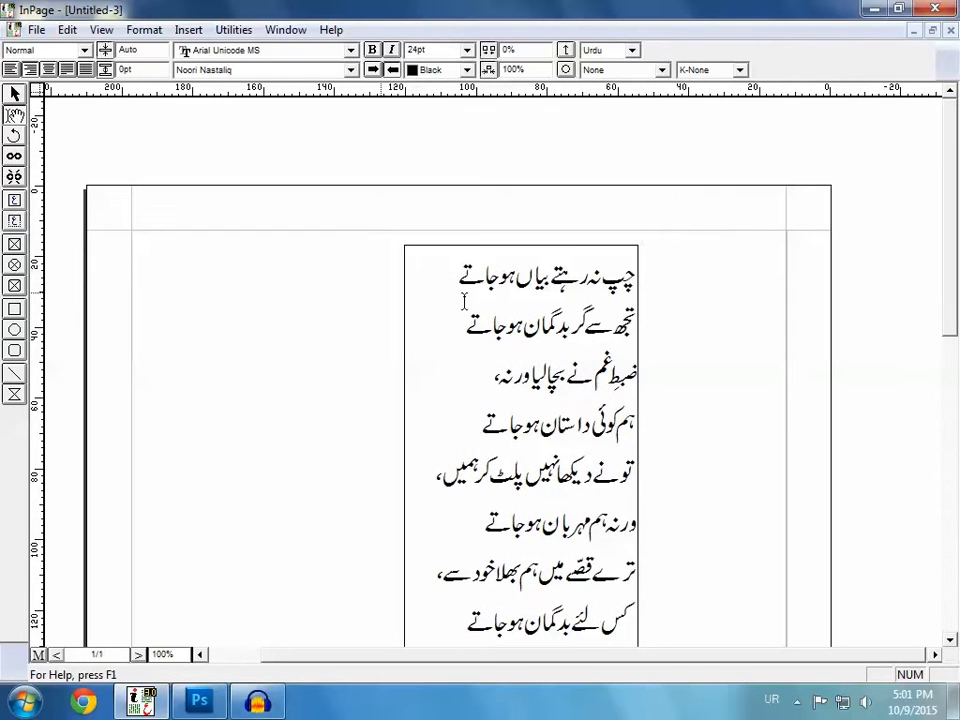
Apply K-Always kashida to the first line, setting one short fragment back to K-None.
drag(440, 270, 636, 272)
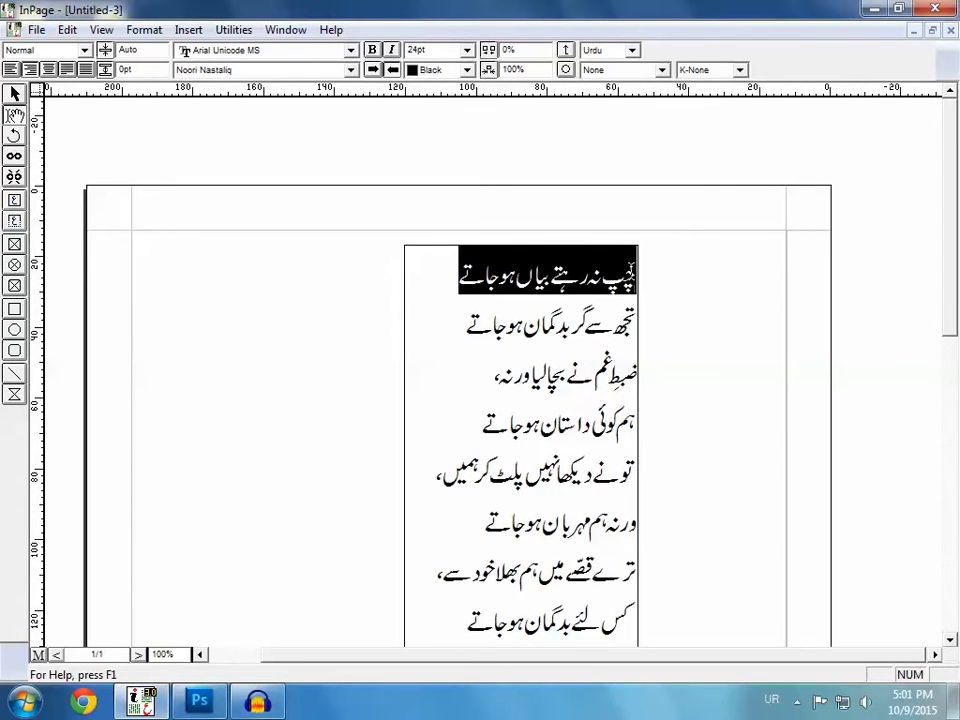
click(739, 70)
click(720, 108)
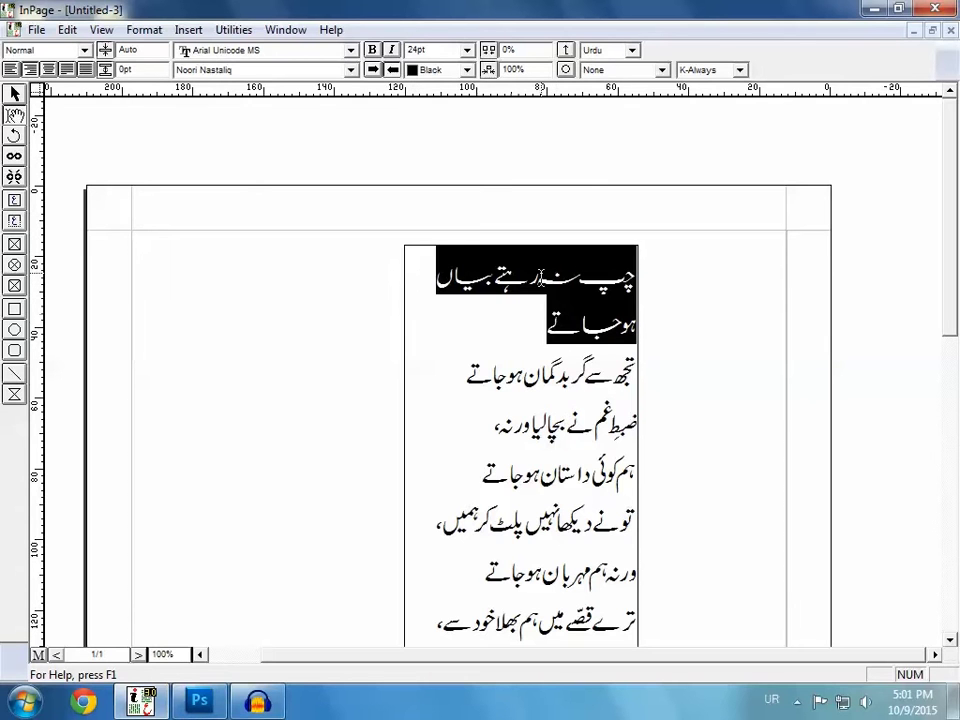
drag(540, 278, 575, 278)
click(740, 70)
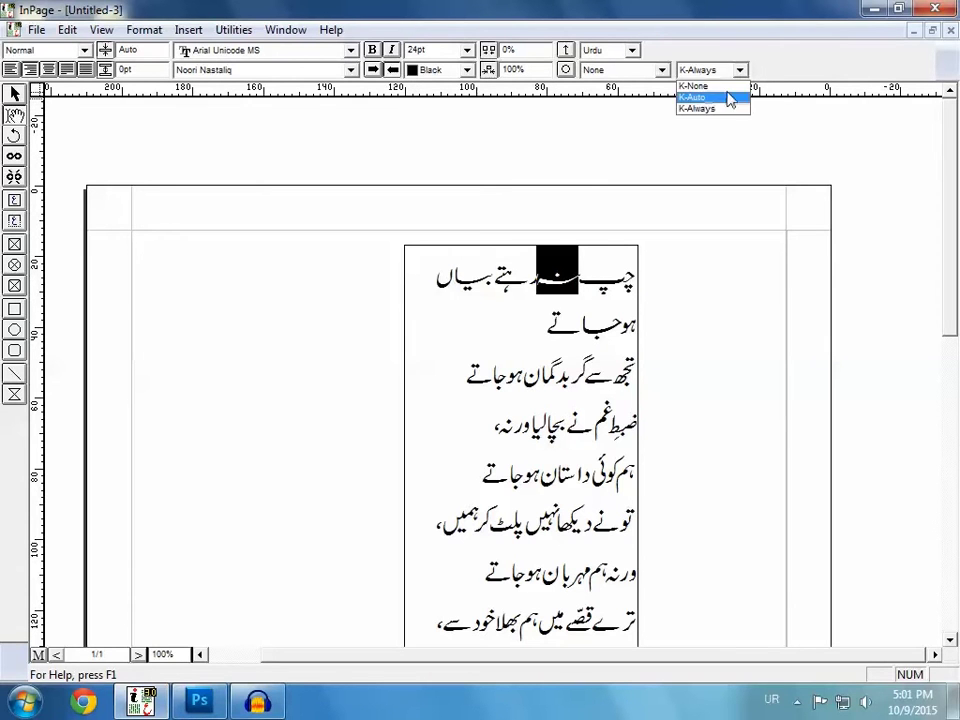
click(730, 89)
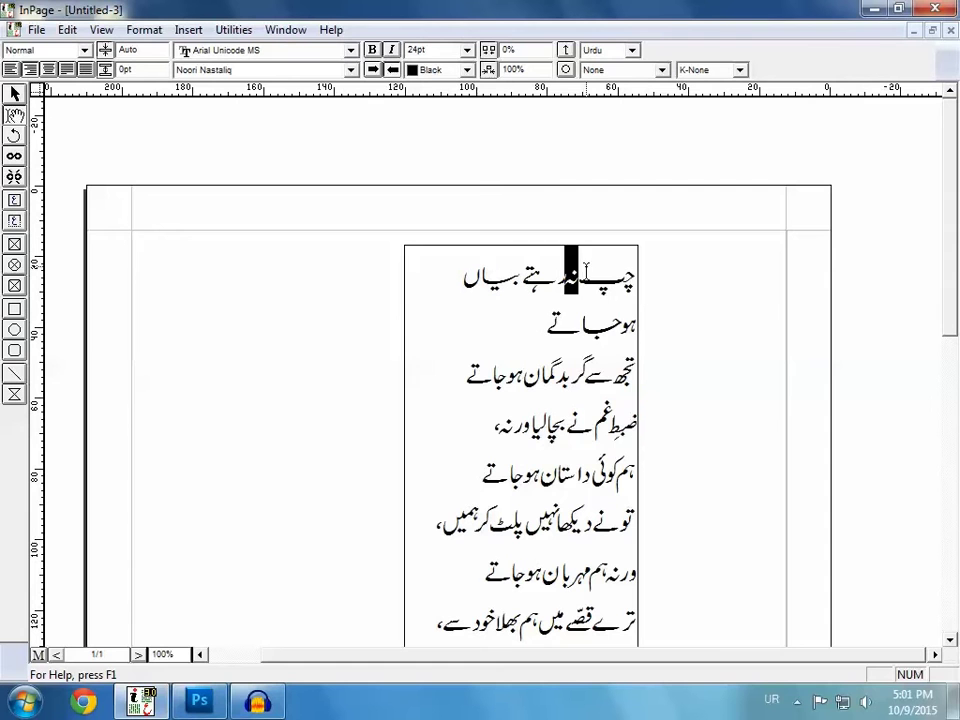
Stretch the second line with K-Always kashida after setting its wrapped words to K-None.
drag(636, 325, 546, 325)
click(740, 70)
click(714, 87)
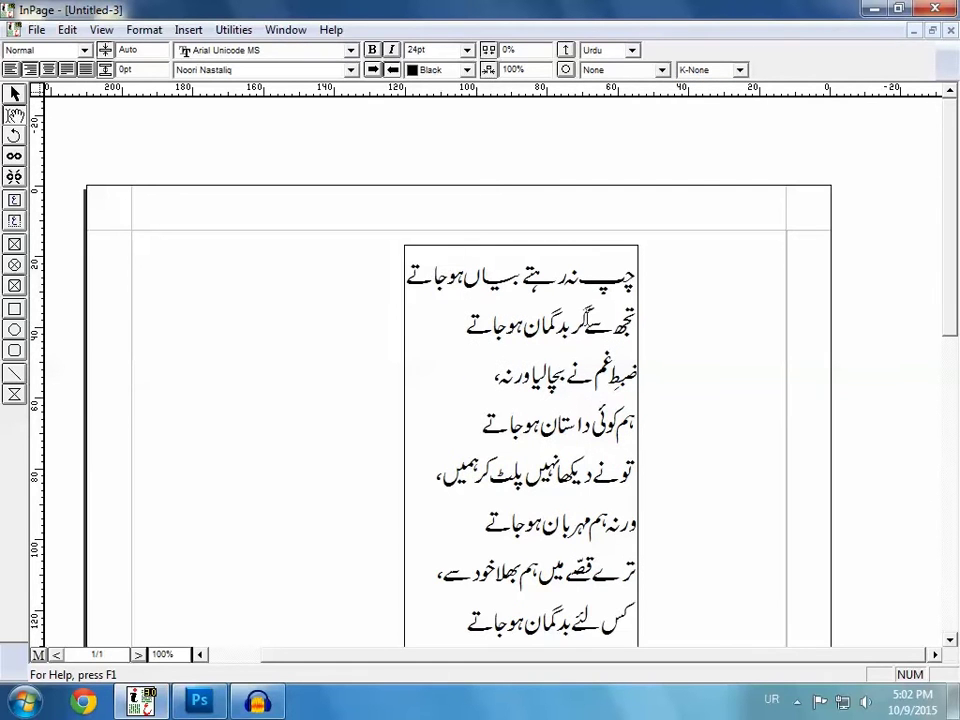
drag(470, 333, 660, 310)
click(740, 70)
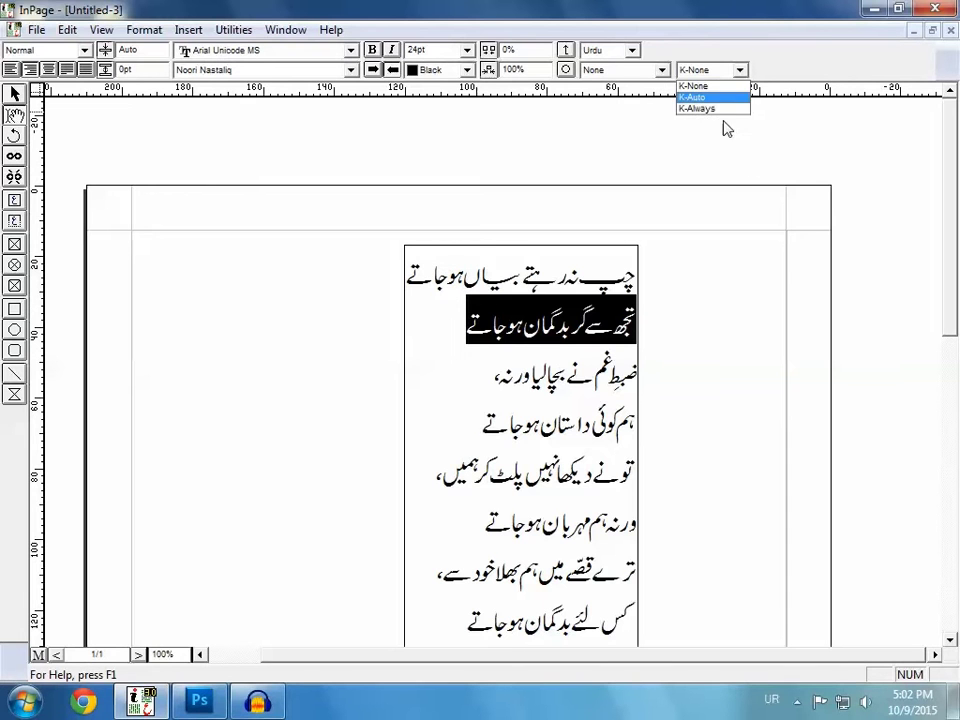
click(716, 107)
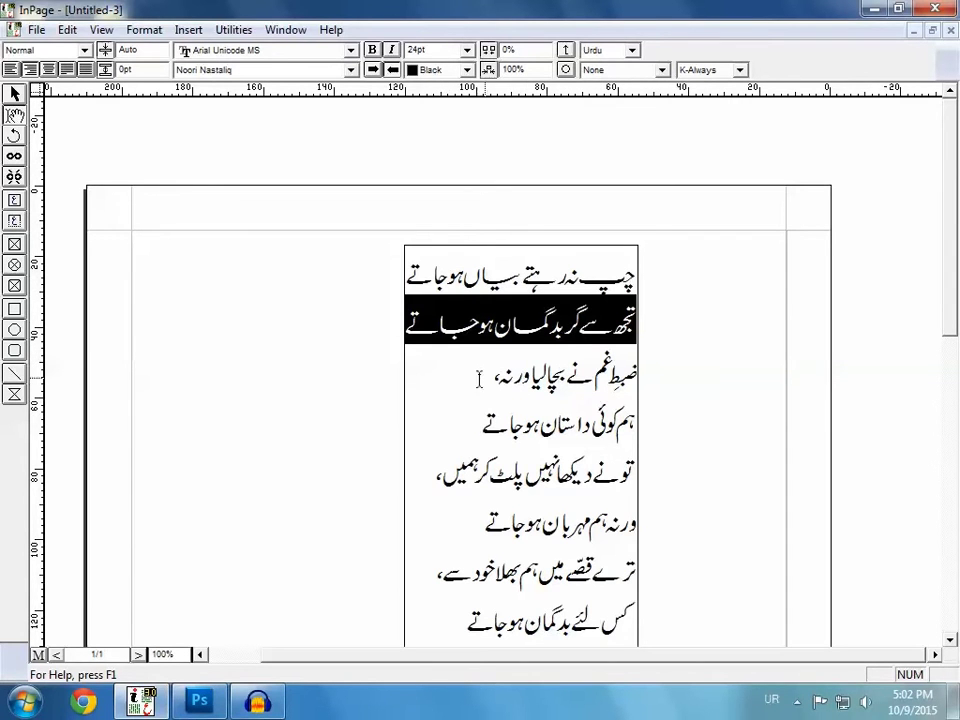
Stretch the third line with K-Always, keeping the word ورنہ، at K-None so it rejoins.
drag(484, 383, 656, 371)
click(740, 70)
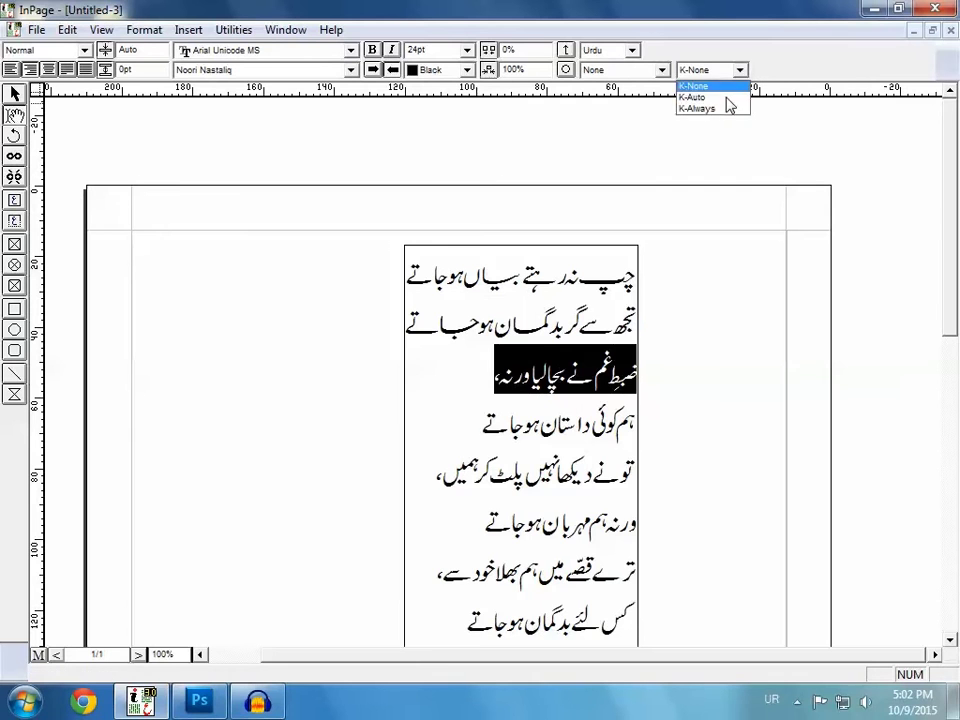
click(712, 108)
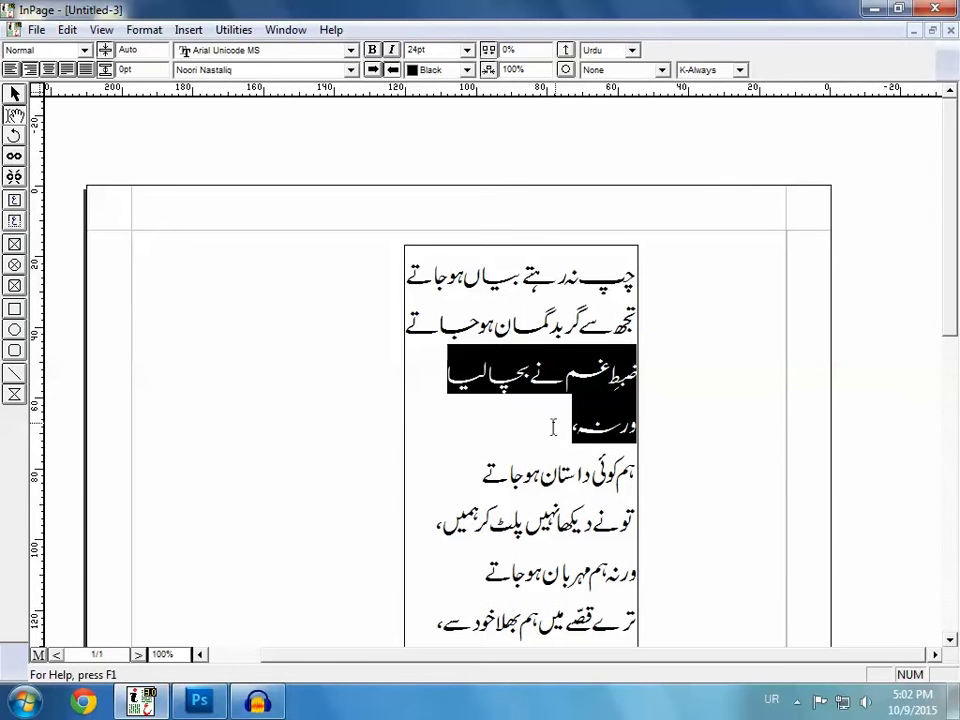
drag(552, 428, 647, 428)
click(728, 70)
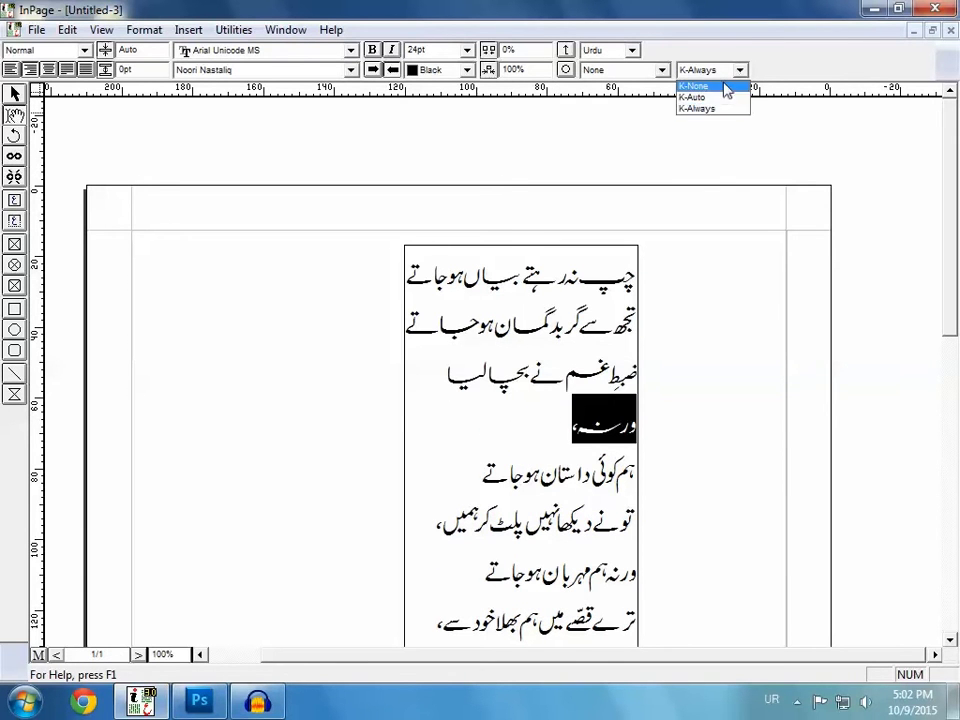
click(694, 86)
Apply K-Always kashida to the line ہم کوئی داستان ہوجاتے and to پلٹ کر ہمیں،.
drag(482, 425, 658, 420)
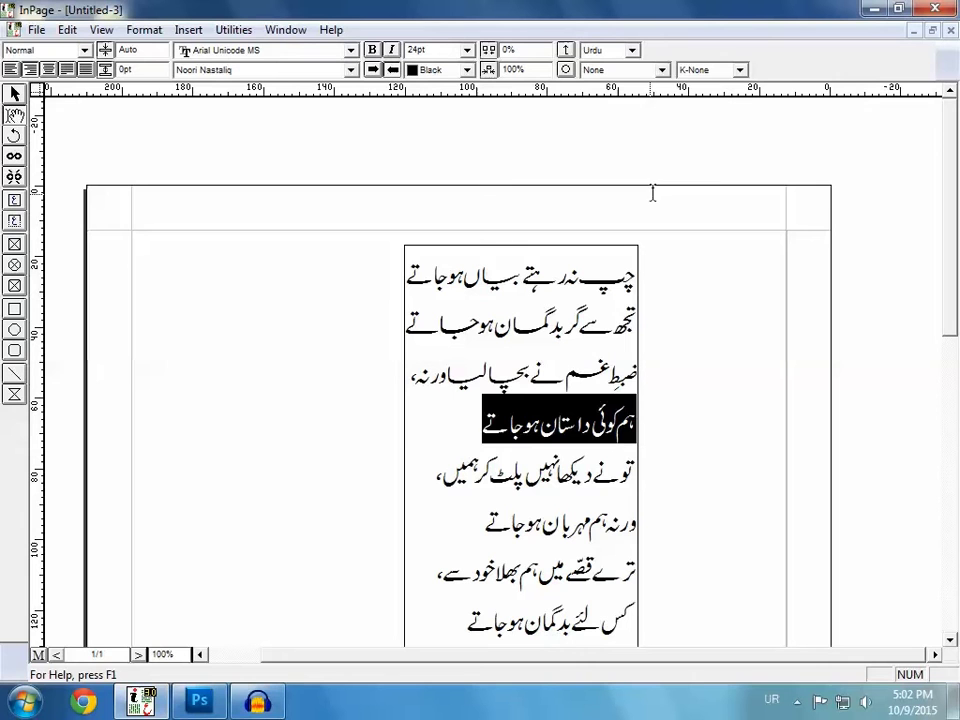
click(740, 71)
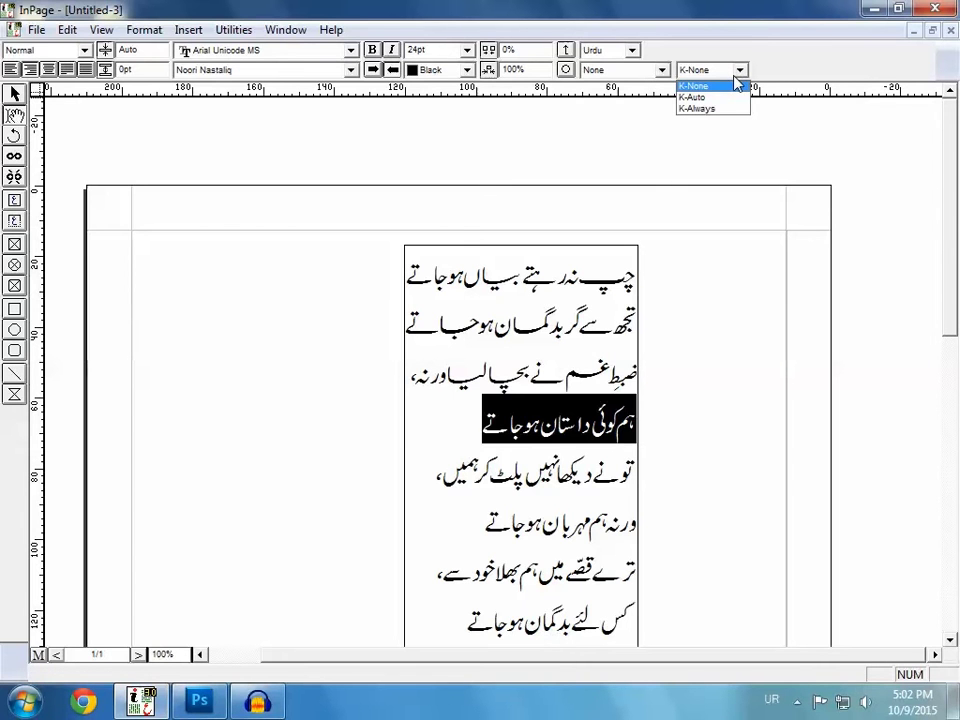
click(718, 108)
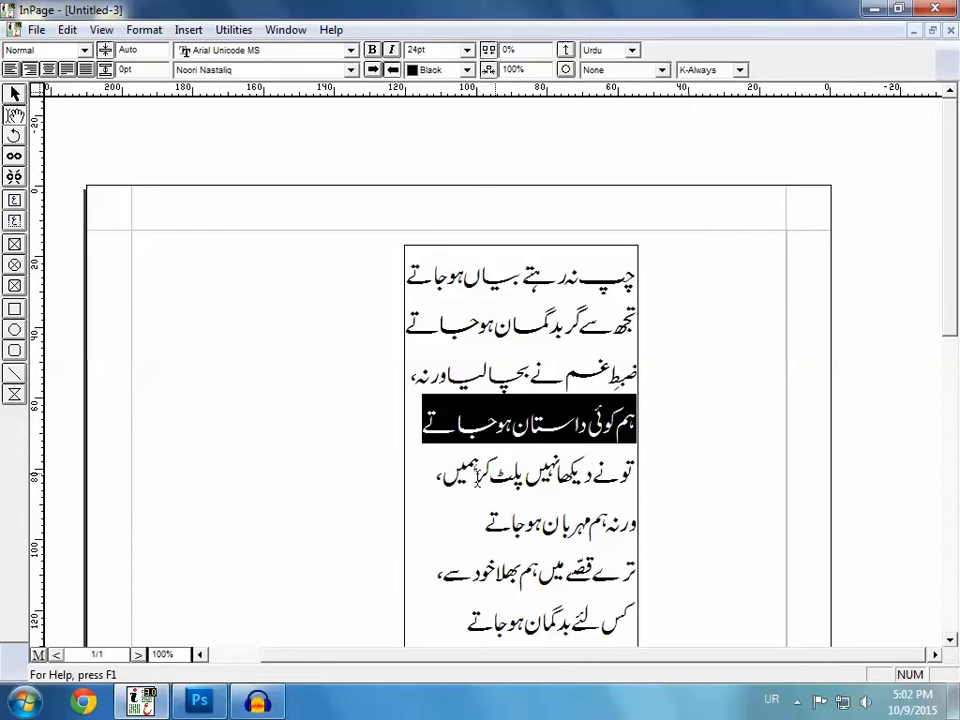
drag(424, 476, 525, 474)
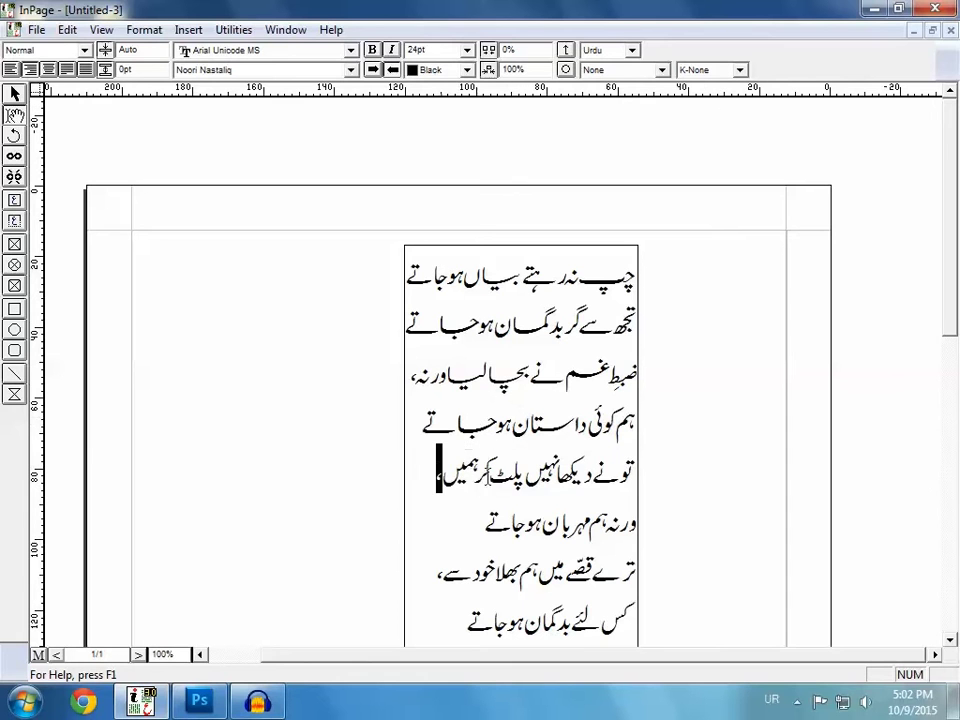
drag(423, 474, 521, 476)
click(740, 70)
click(735, 111)
Stretch the line ورنہ ہم مہربان ہوجاتے with K-Always, keeping ورنہ at K-None so it fits.
drag(477, 525, 588, 530)
click(740, 72)
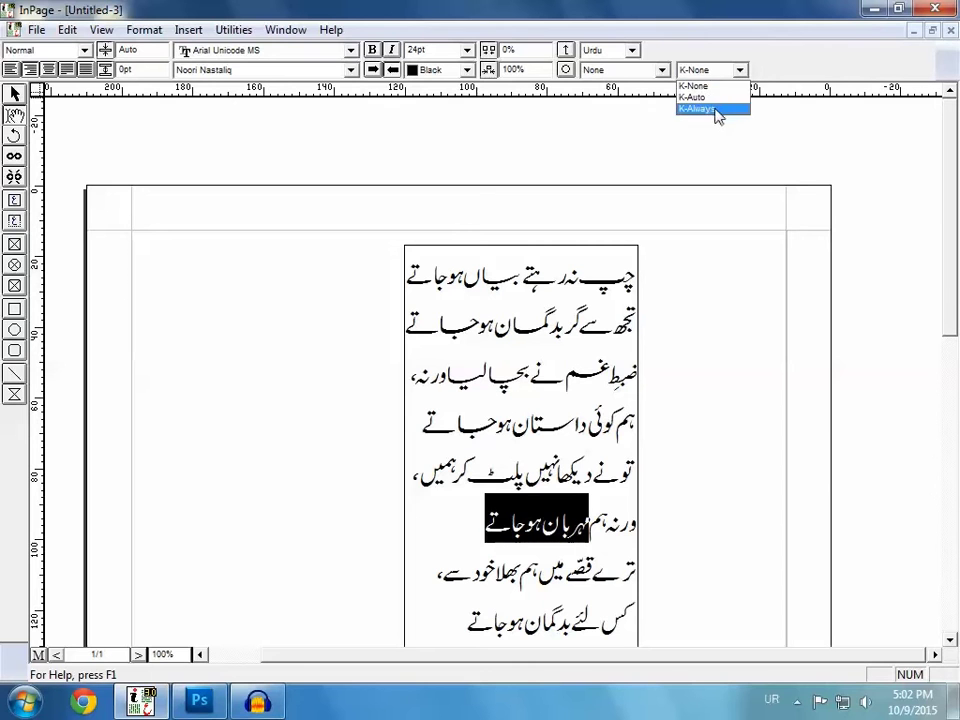
click(720, 108)
drag(590, 522, 632, 522)
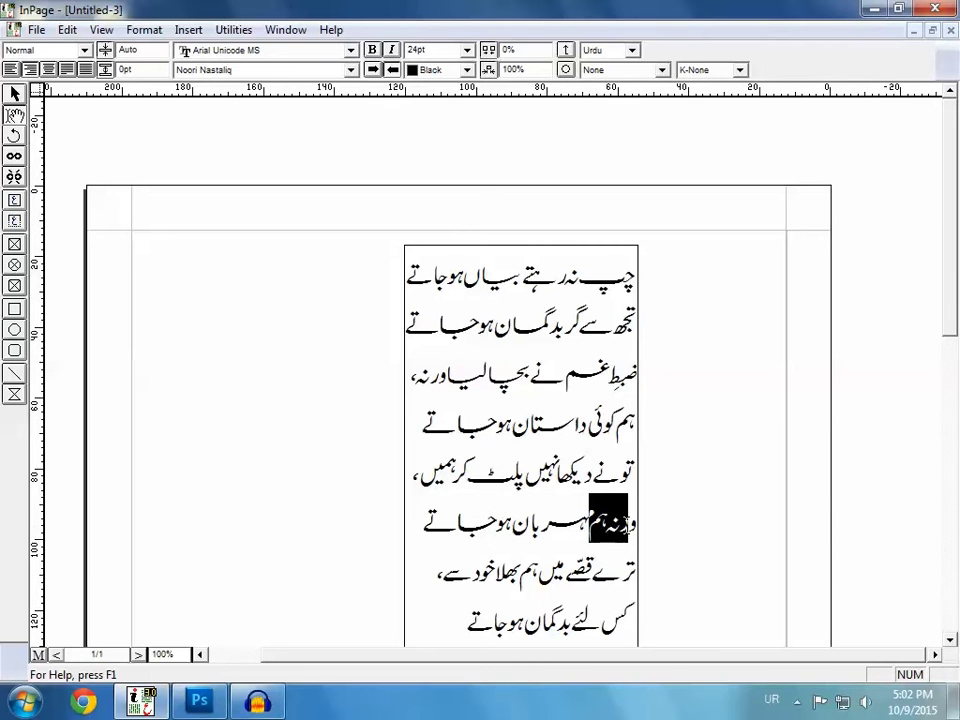
click(740, 70)
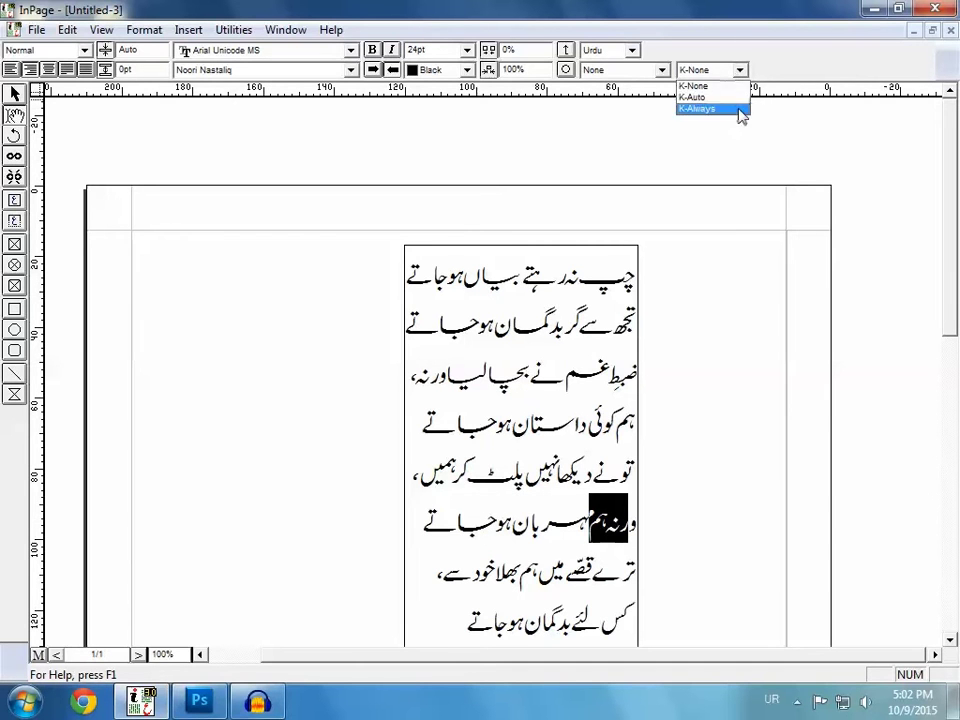
click(725, 108)
drag(575, 522, 660, 527)
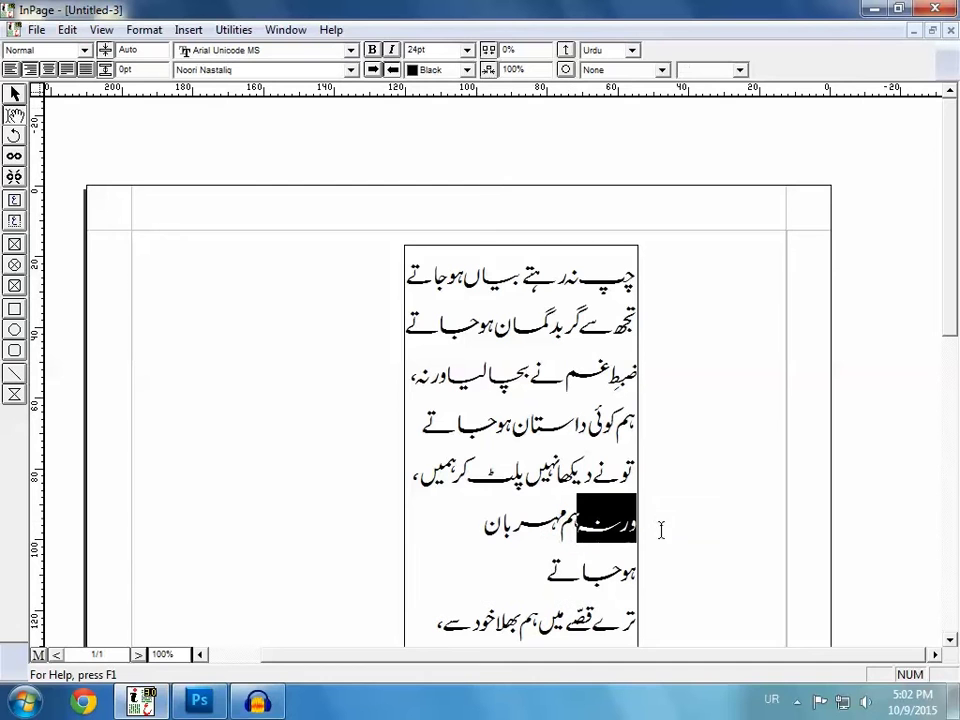
click(740, 71)
click(700, 85)
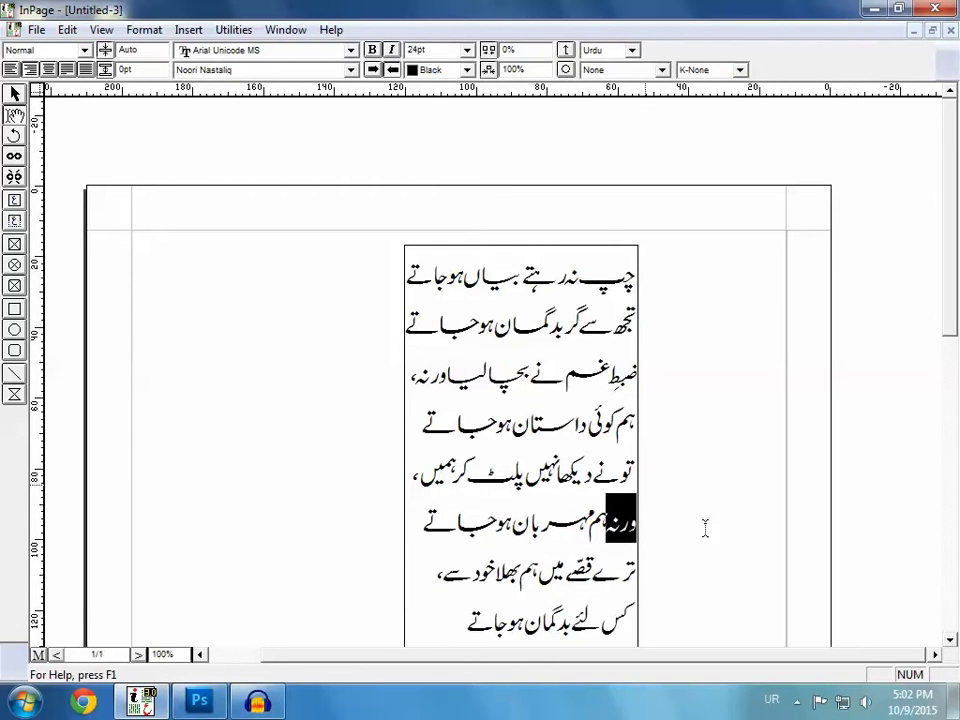
Stretch the ترے قصے line with K-Always, setting the word میں to K-None.
drag(958, 305, 956, 390)
drag(428, 376, 628, 385)
click(740, 70)
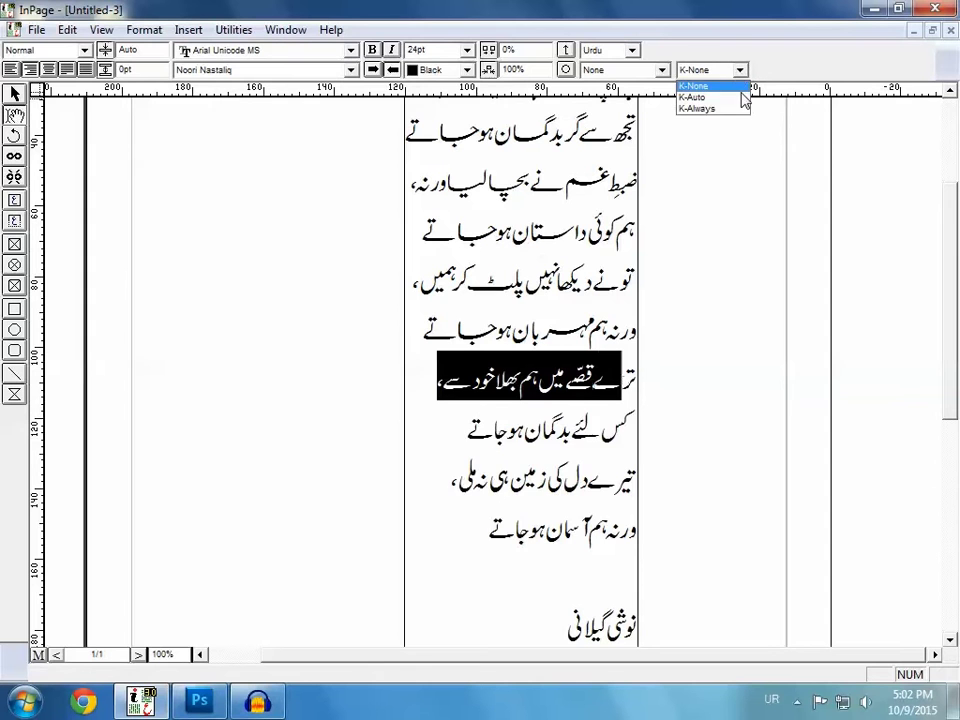
click(725, 110)
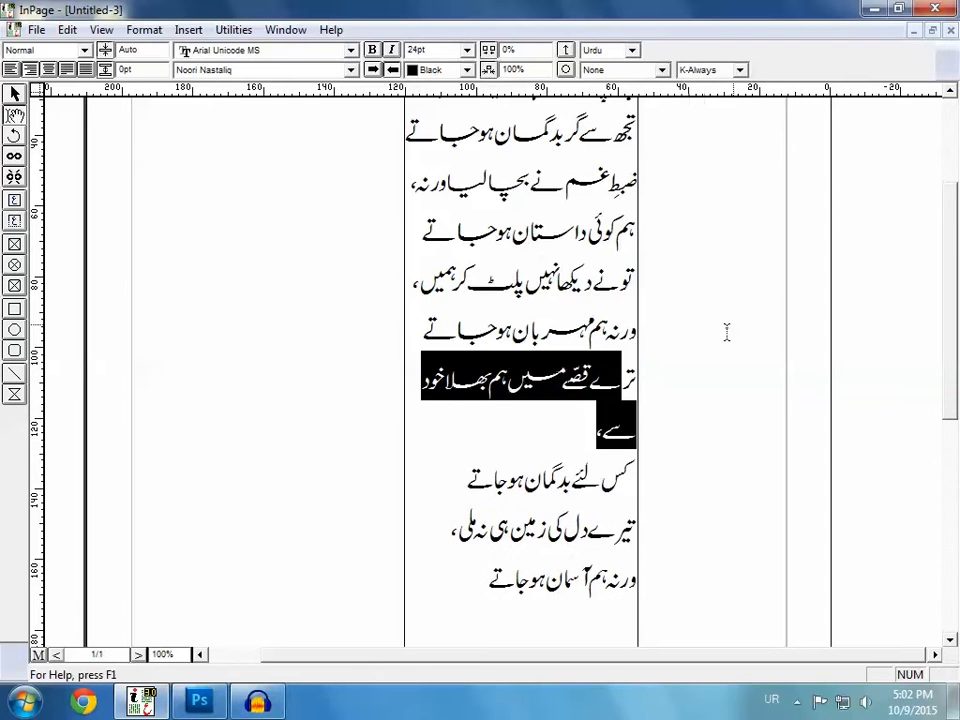
click(536, 413)
double_click(548, 382)
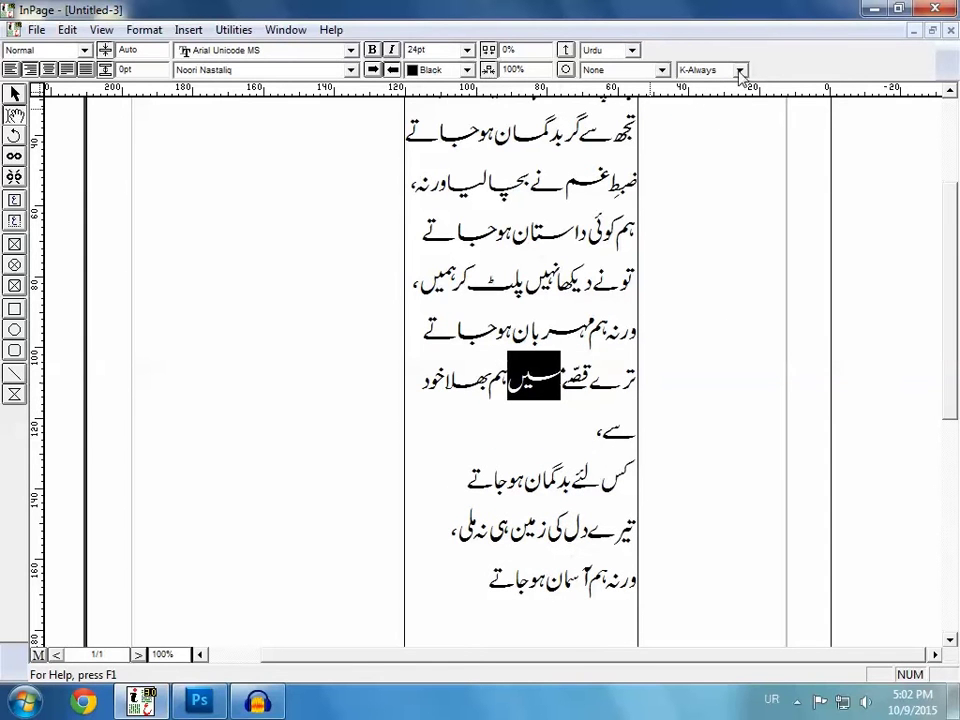
click(740, 70)
click(707, 94)
Stretch the کس line with K-Always, setting the wrapped ہوجاتے to K-None.
drag(445, 425, 645, 428)
click(740, 70)
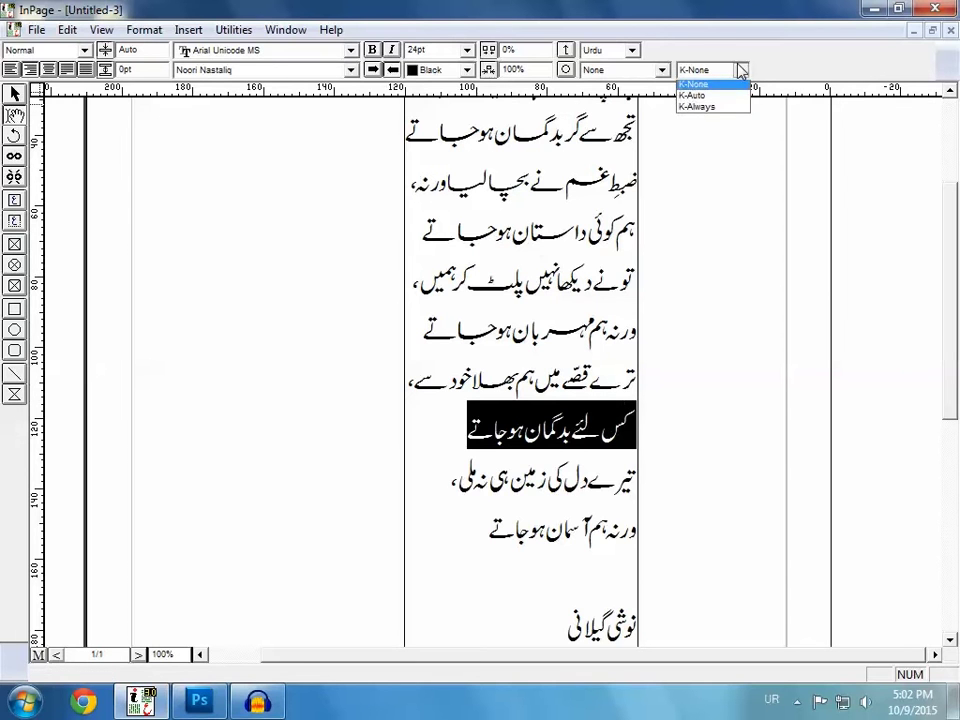
click(700, 108)
double_click(600, 492)
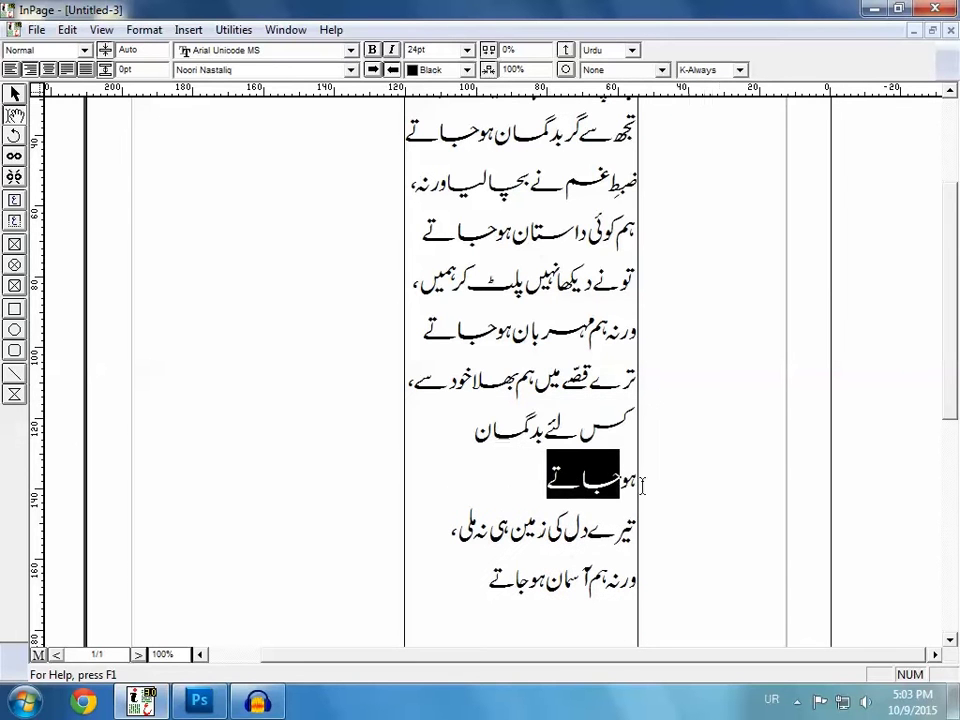
click(741, 70)
click(705, 85)
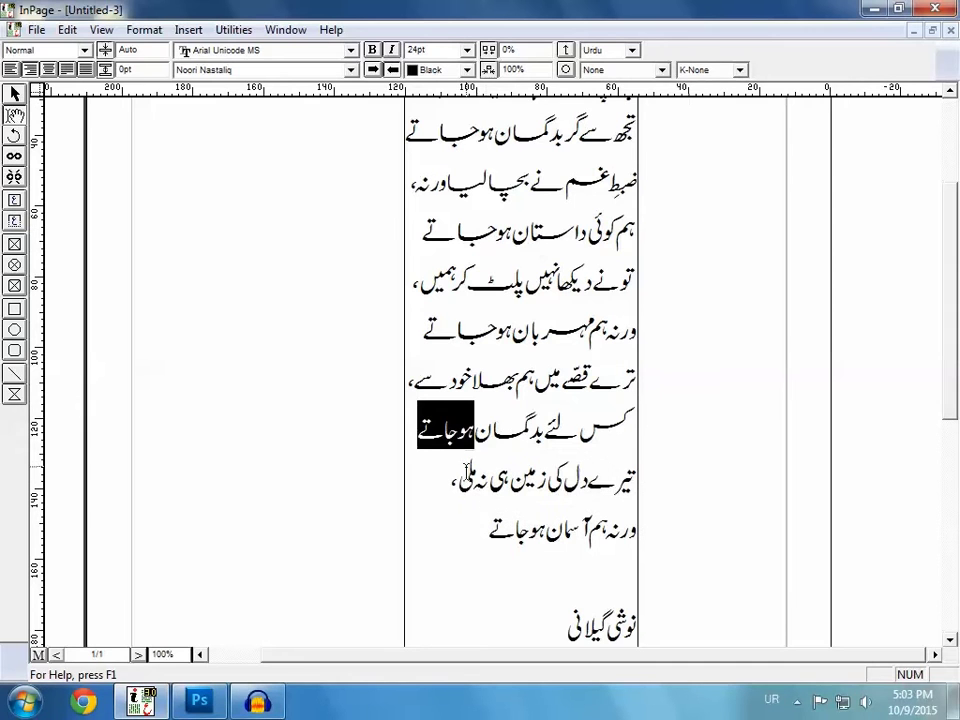
Stretch the line تیرے دل کی زمین ہی نہ ملی، with K-Always, its wrapped words K-None.
drag(455, 483, 636, 480)
click(739, 70)
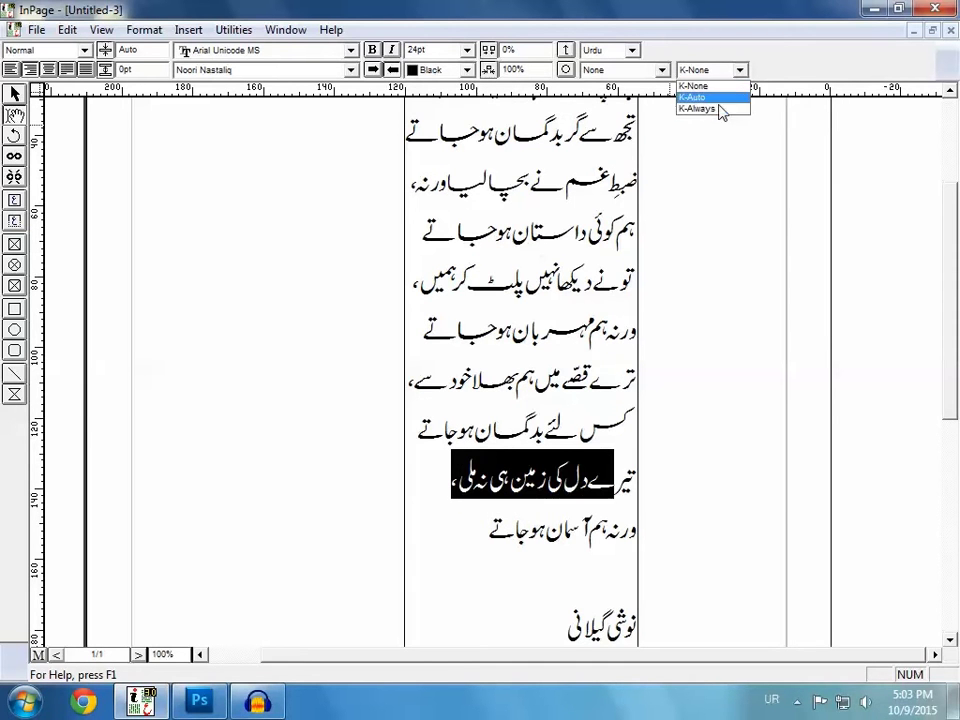
click(710, 109)
click(559, 490)
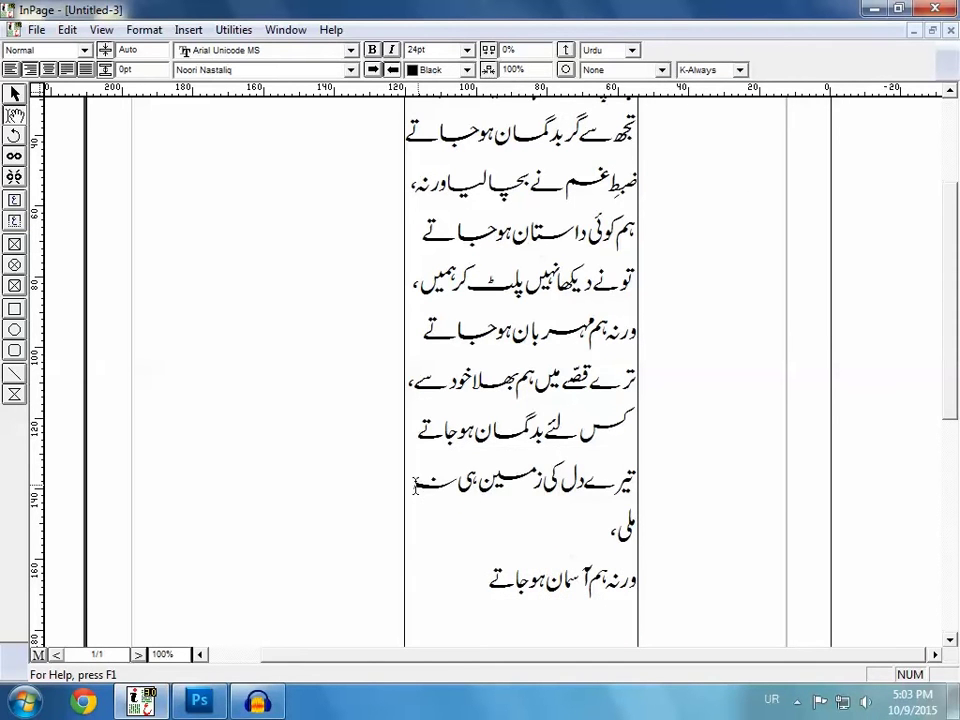
drag(478, 484, 413, 484)
click(741, 70)
click(700, 88)
Stretch the last line ورنہ ہم آسمان ہوجاتے with K-Always, its wrapped ending K-None.
drag(628, 527, 488, 527)
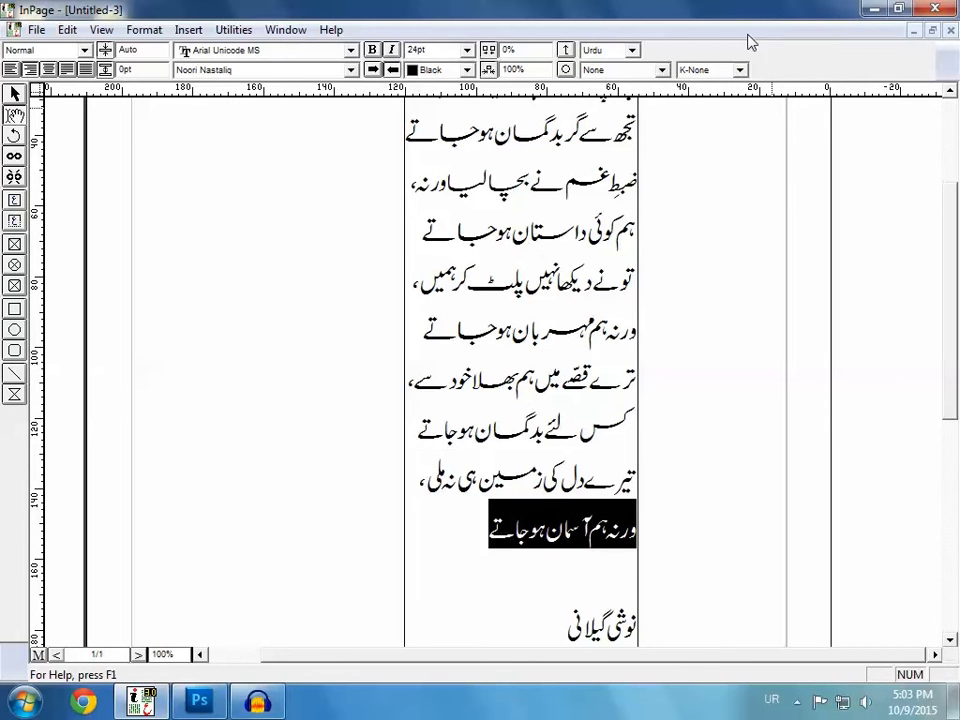
click(739, 70)
click(737, 108)
drag(548, 578, 621, 588)
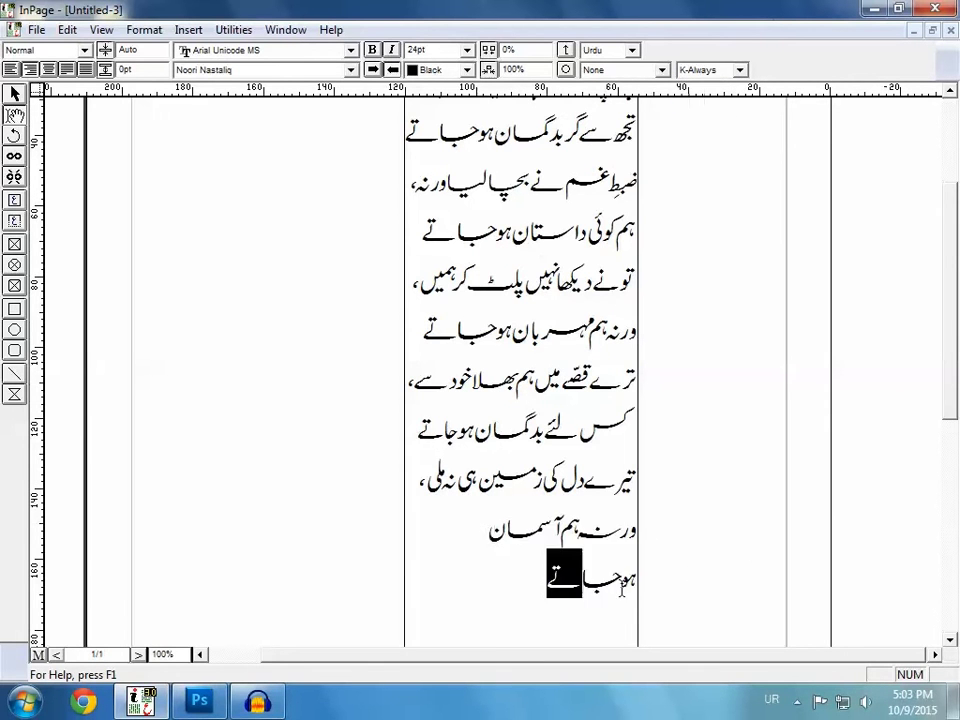
click(739, 70)
click(712, 88)
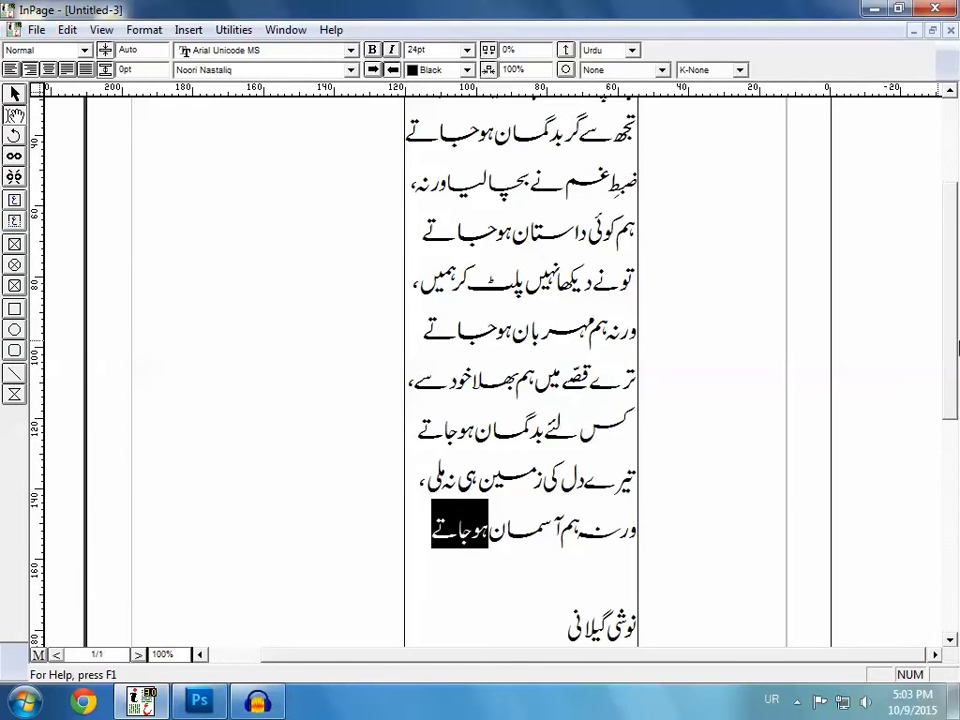
Delete the empty line above the poet's name.
drag(958, 345, 955, 418)
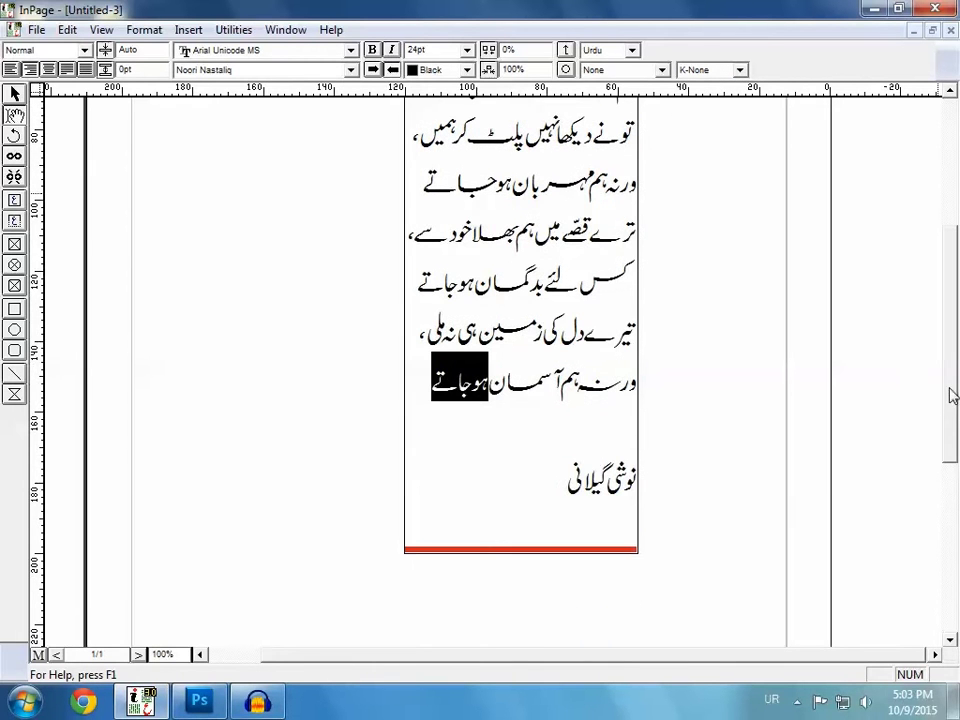
scroll(589, 467, up, 1)
click(650, 531)
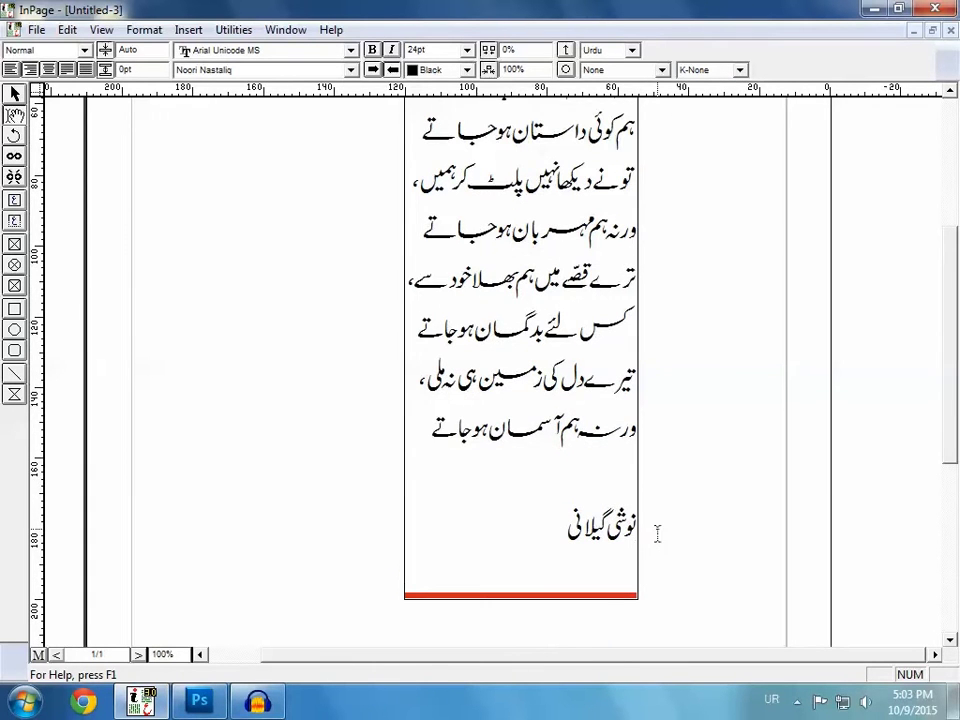
key(BackSpace)
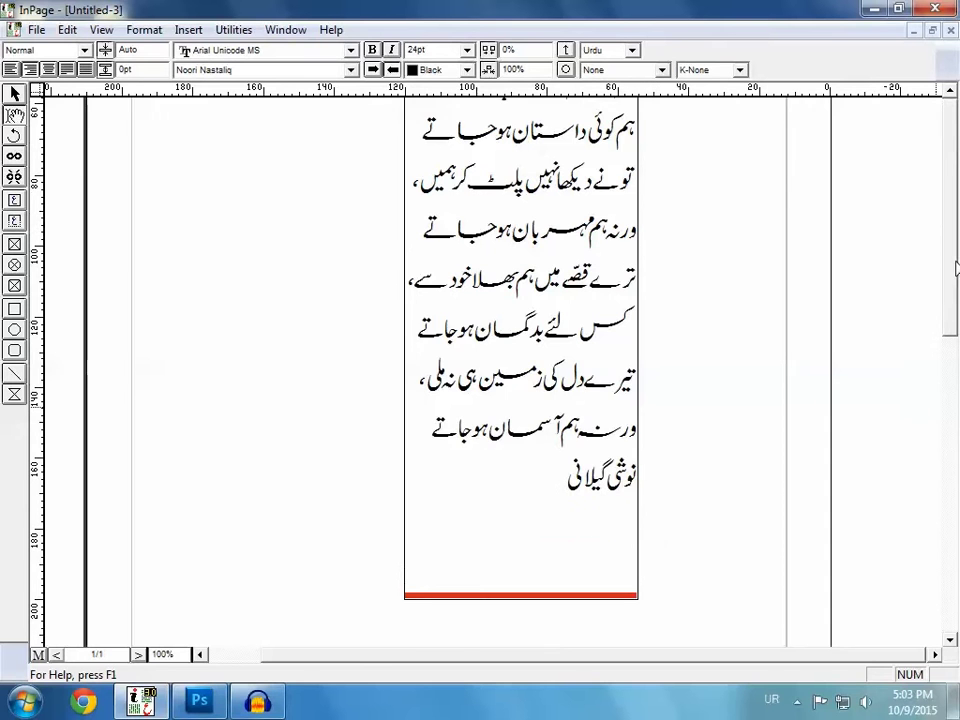
scroll(566, 265, up, 5)
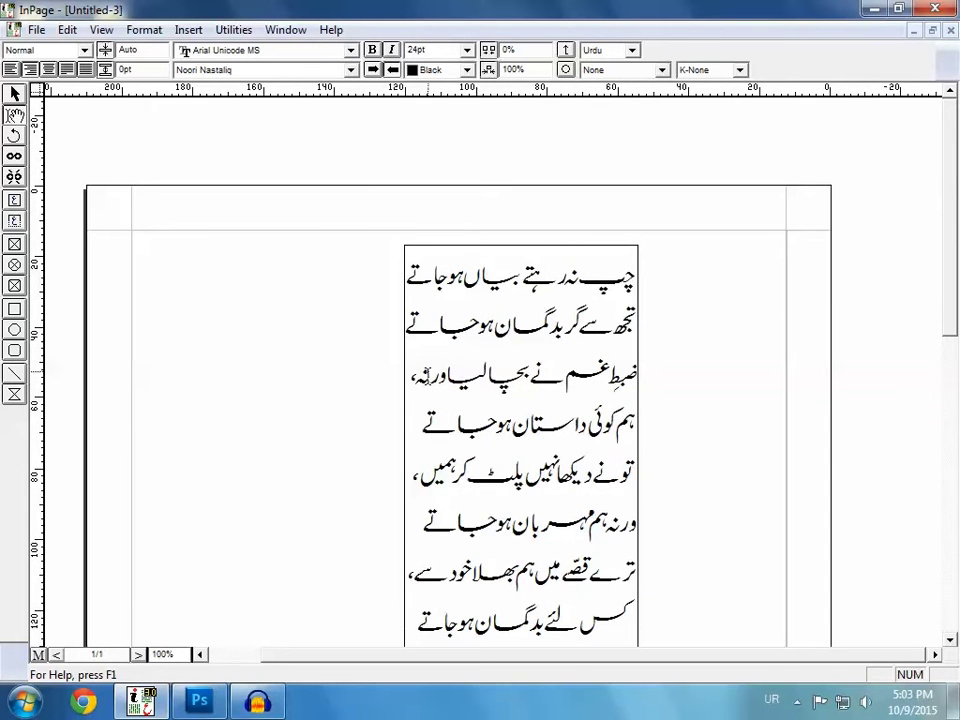
Justify all of the poem's lines across the text box width.
key(ctrl+a)
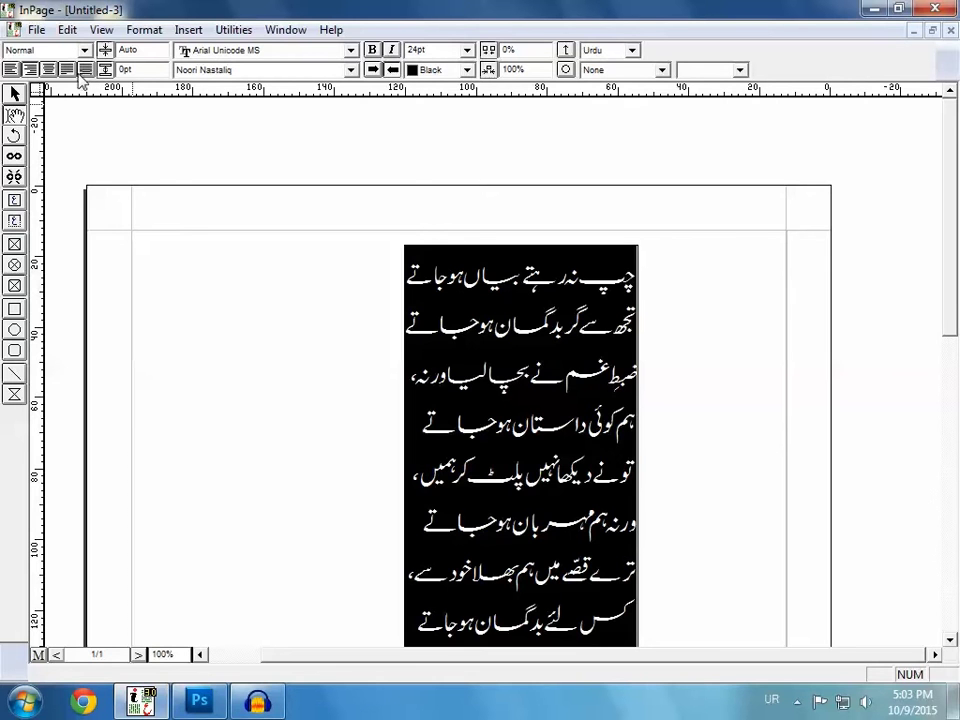
click(86, 70)
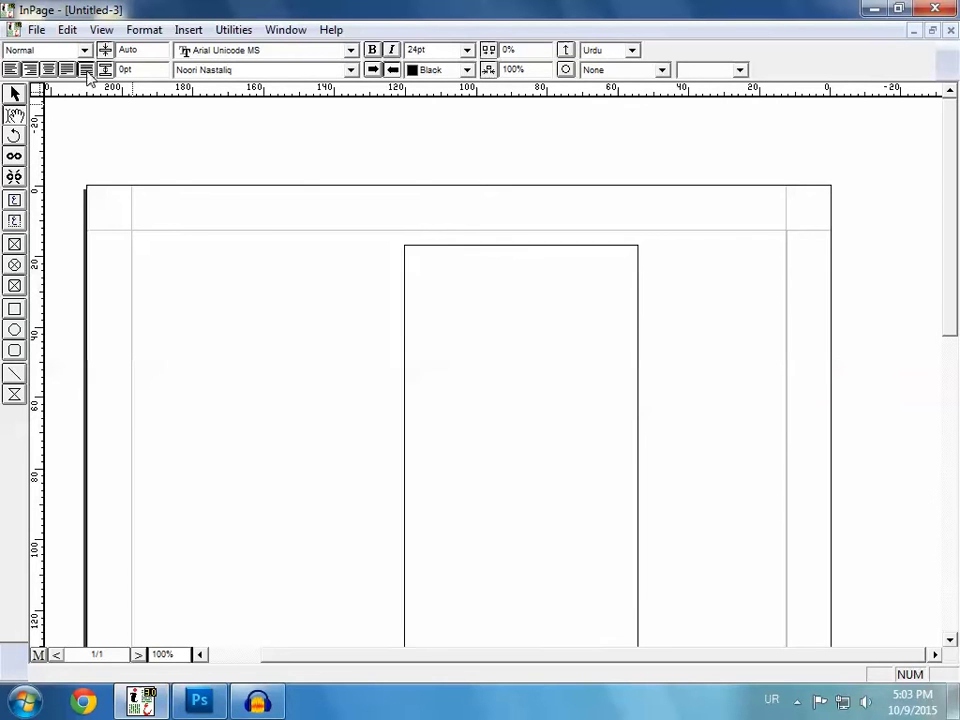
mouse_move(953, 313)
mouse_down()
mouse_move(953, 568)
mouse_move(950, 318)
mouse_up()
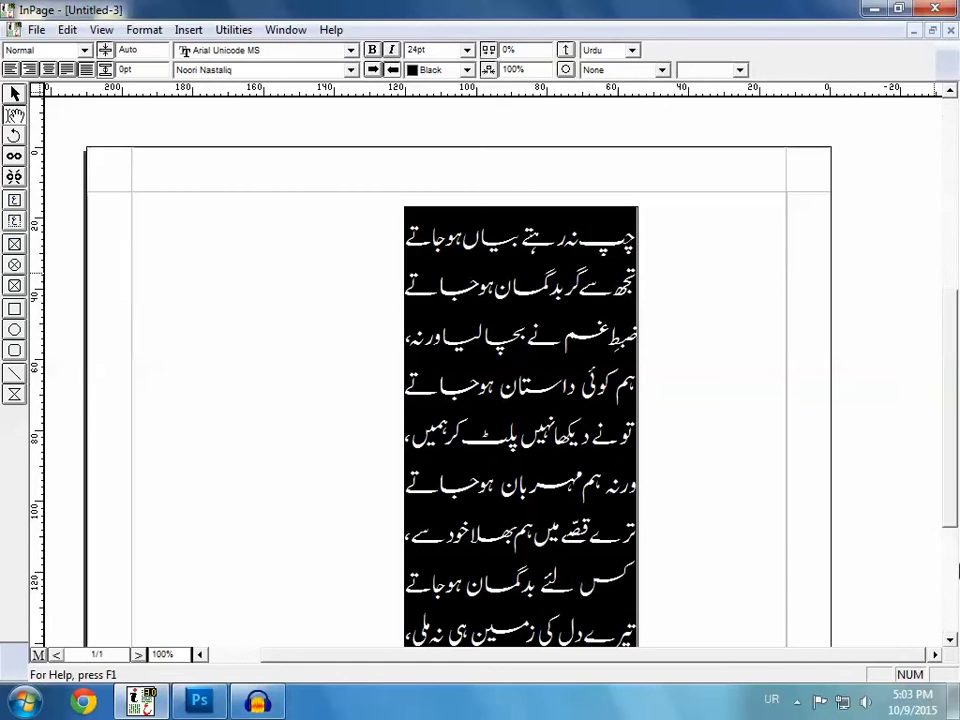
scroll(793, 490, down, 10)
scroll(619, 360, up, 5)
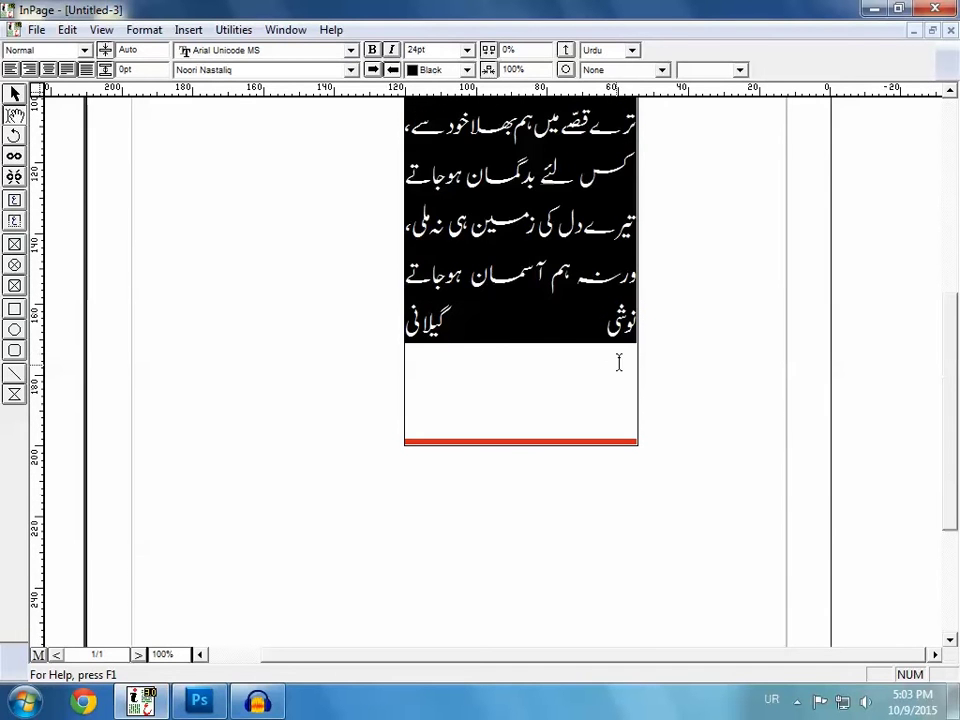
Right-align the poet's name line at the bottom of the poem.
click(518, 358)
drag(437, 321, 631, 321)
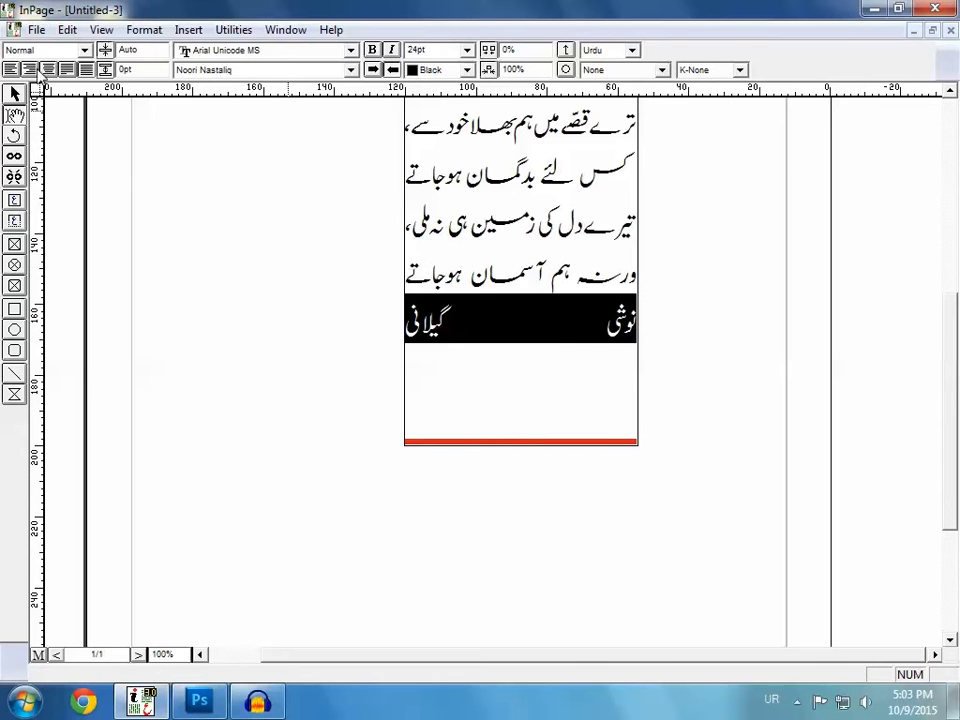
click(29, 69)
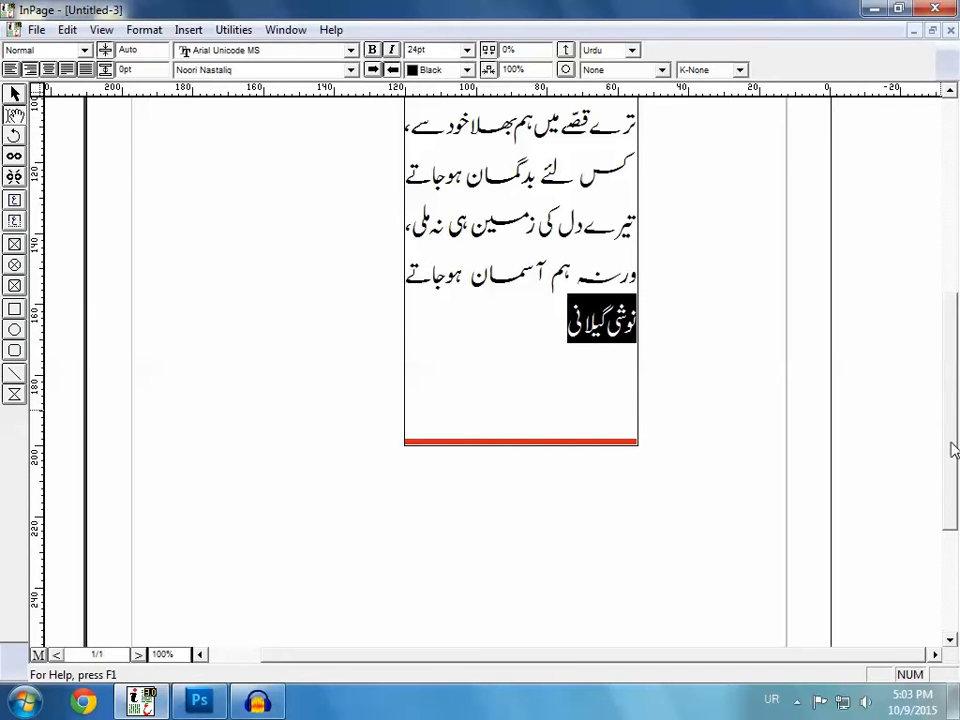
drag(953, 450, 953, 298)
click(526, 268)
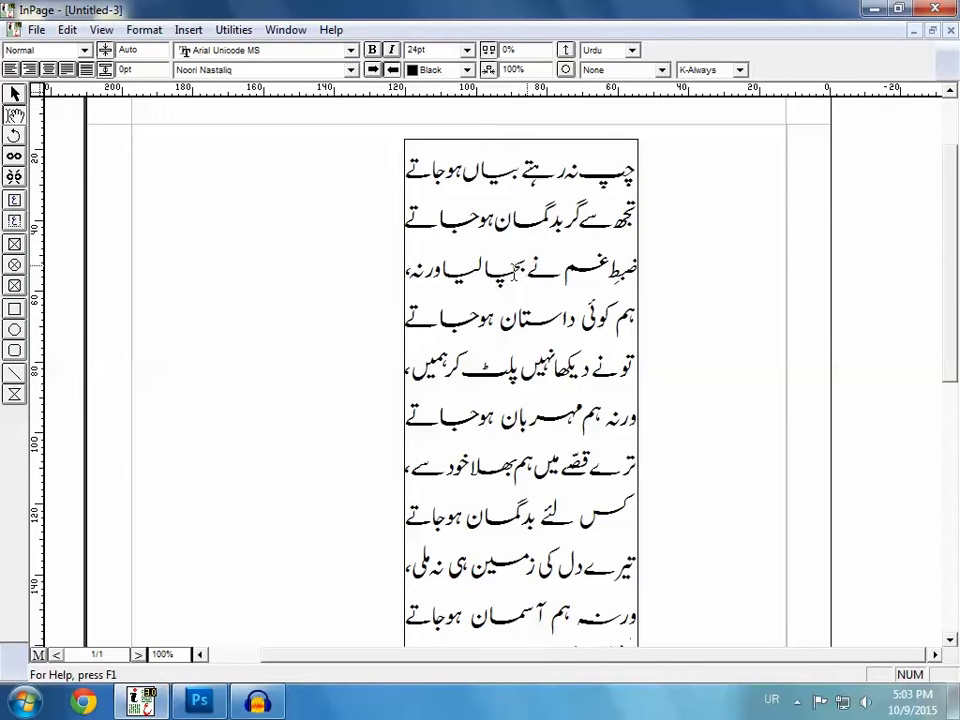
Change the whole poem's font to Faiz Nastaliq.
key(ctrl+a)
click(350, 70)
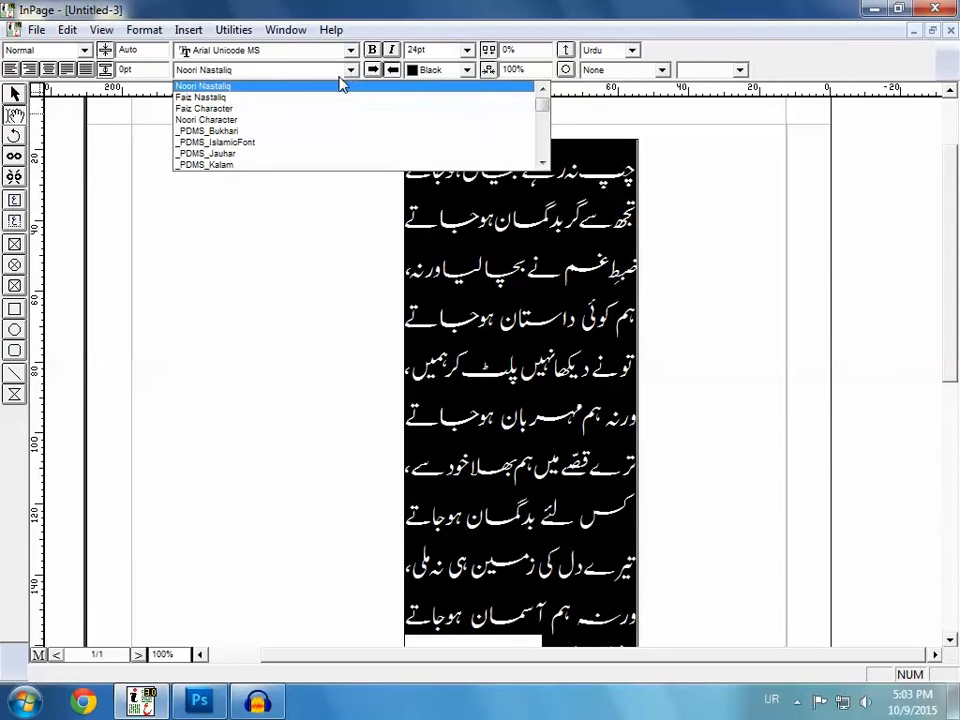
click(284, 99)
key(ctrl+a)
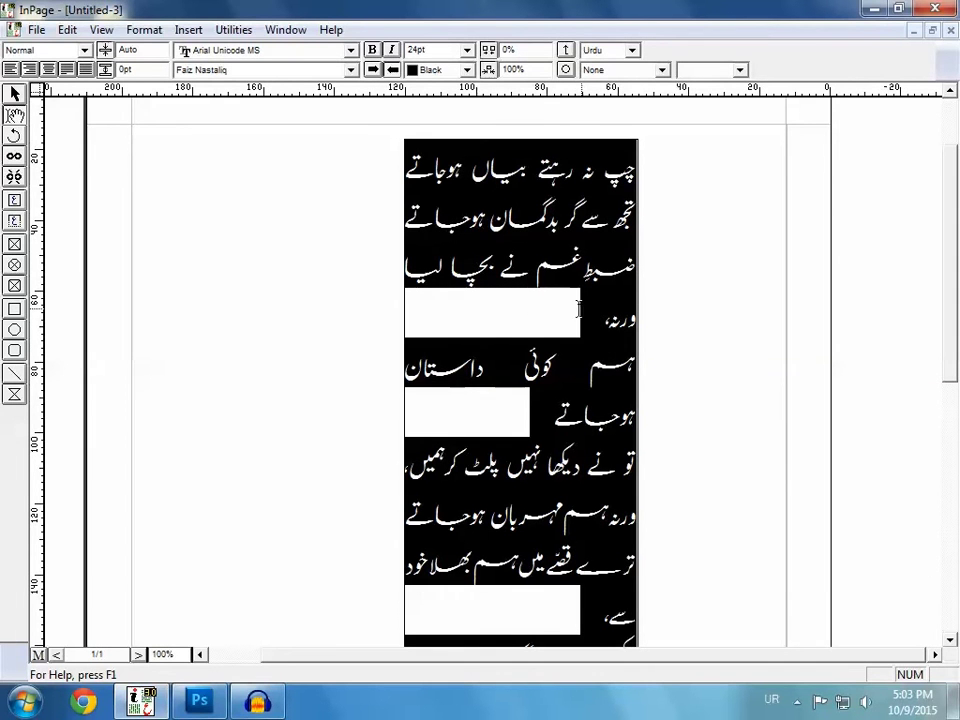
Set the entire poem to 23pt so the wrapped lines fit on single lines.
double_click(437, 51)
text(23)
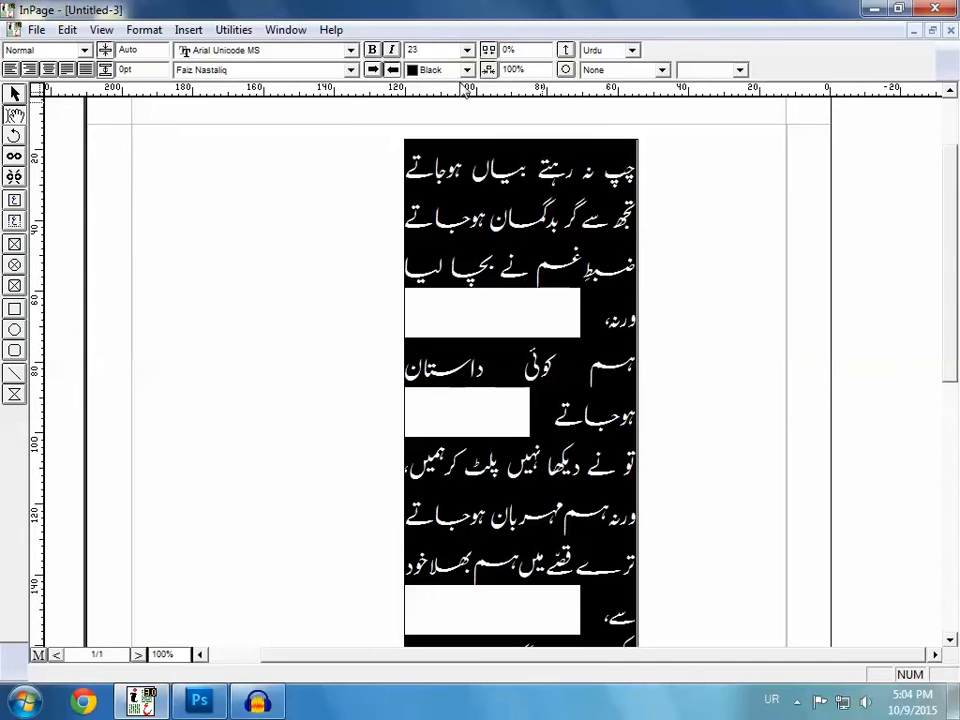
click(272, 170)
click(457, 302)
key(ctrl+a)
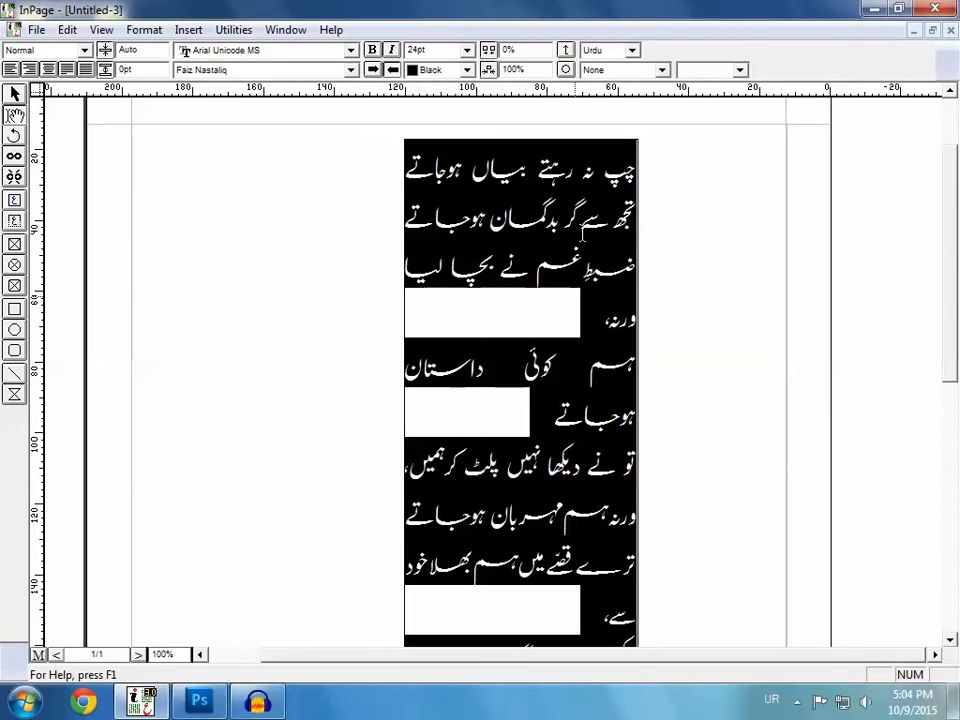
click(465, 50)
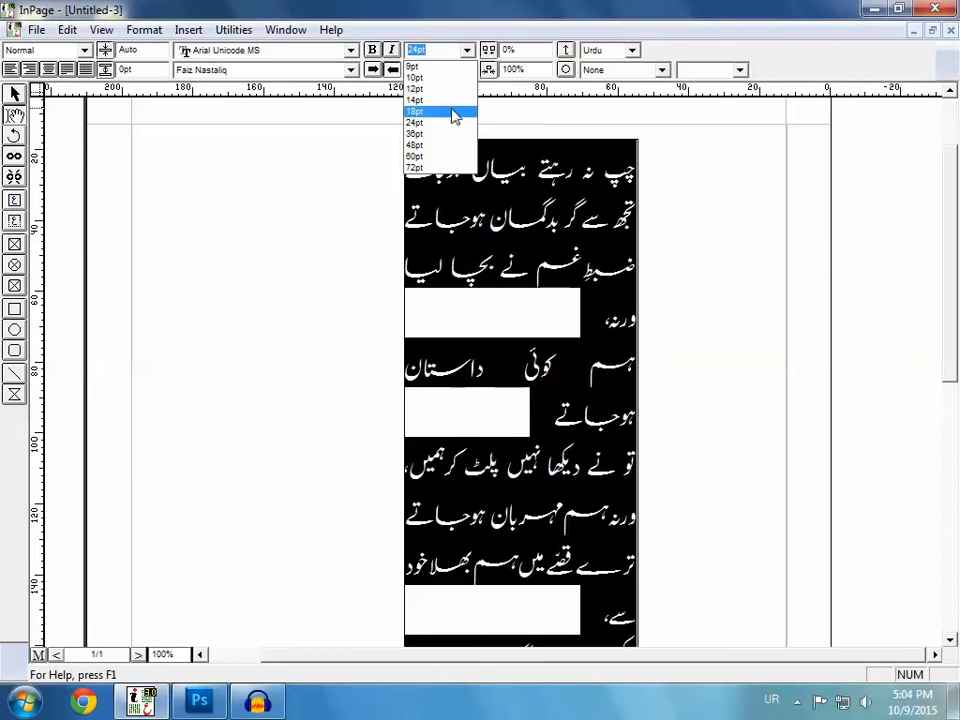
text(23)
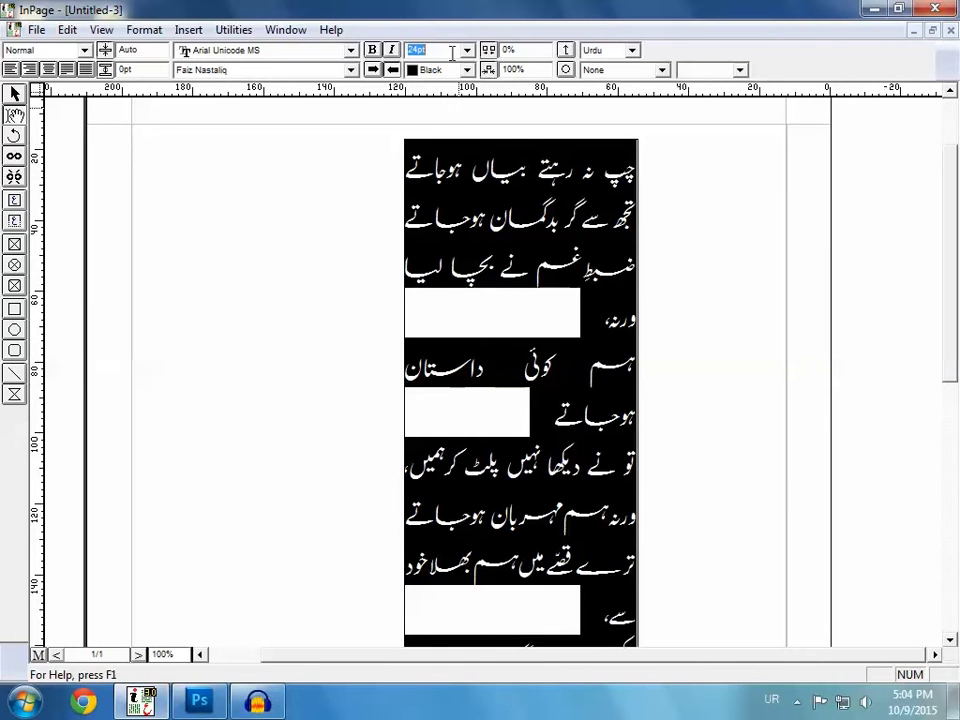
key(Return)
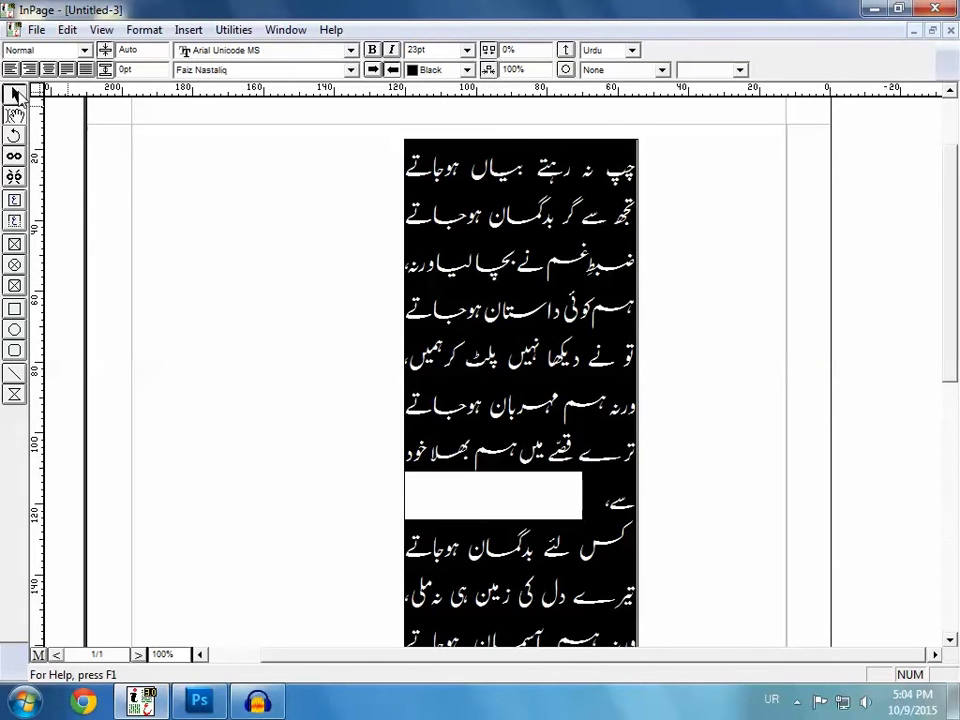
click(15, 91)
click(494, 489)
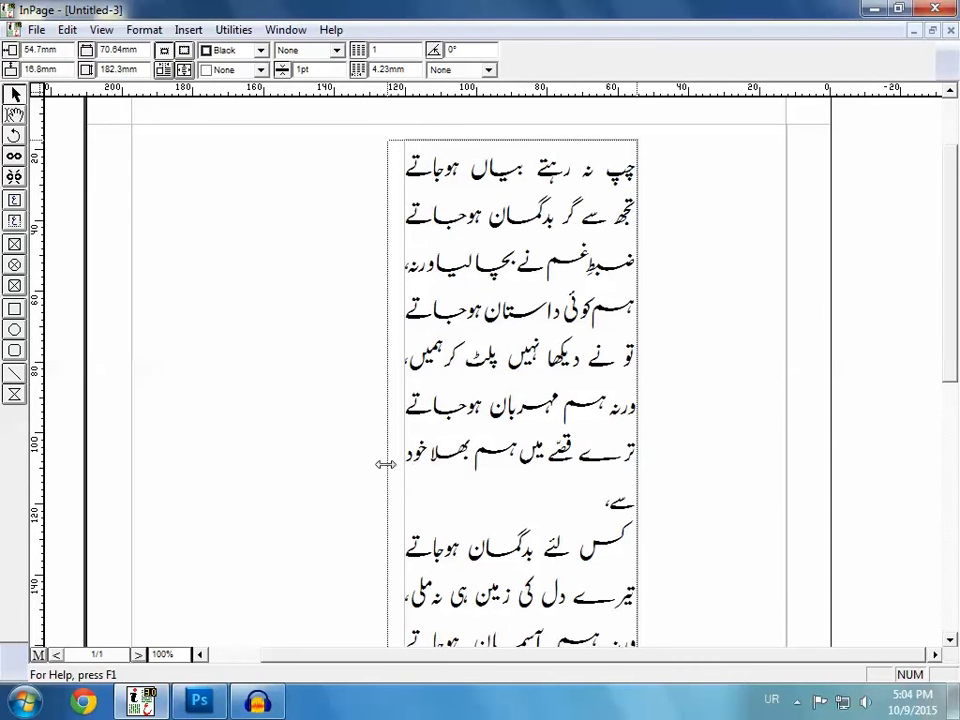
Widen the poem's text box leftward to about 70mm so each line fits on one row.
drag(401, 463, 387, 462)
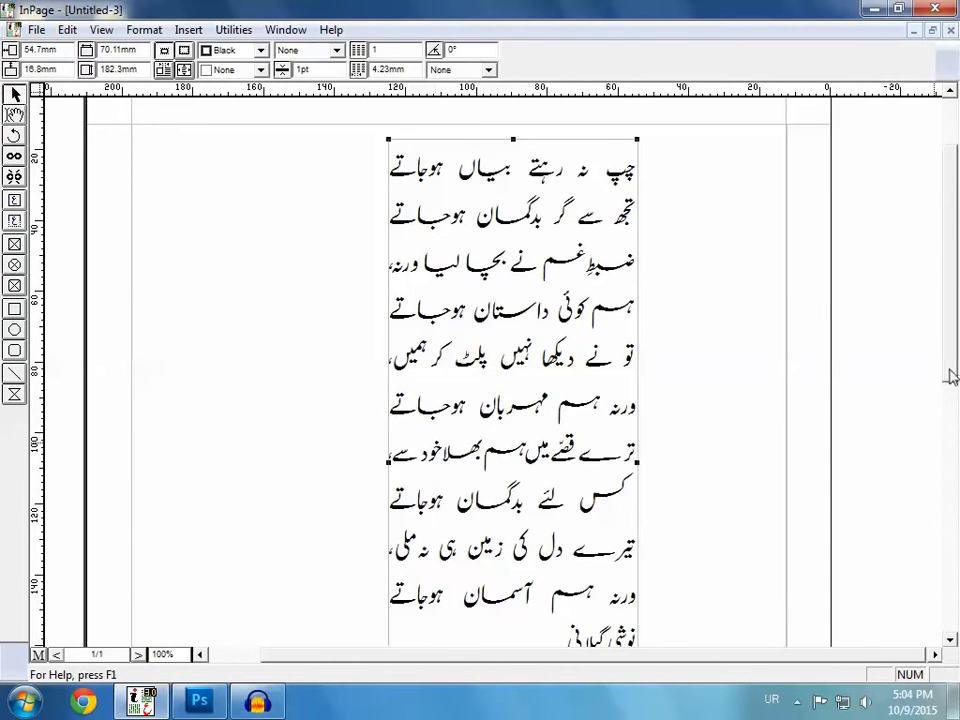
drag(951, 330, 957, 298)
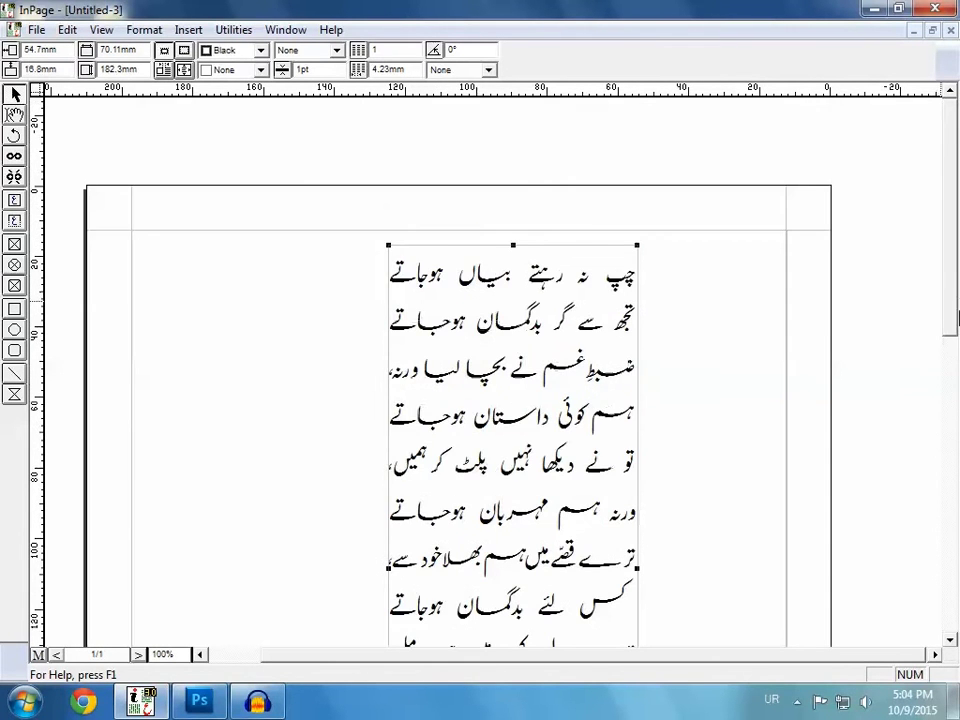
drag(951, 343, 950, 372)
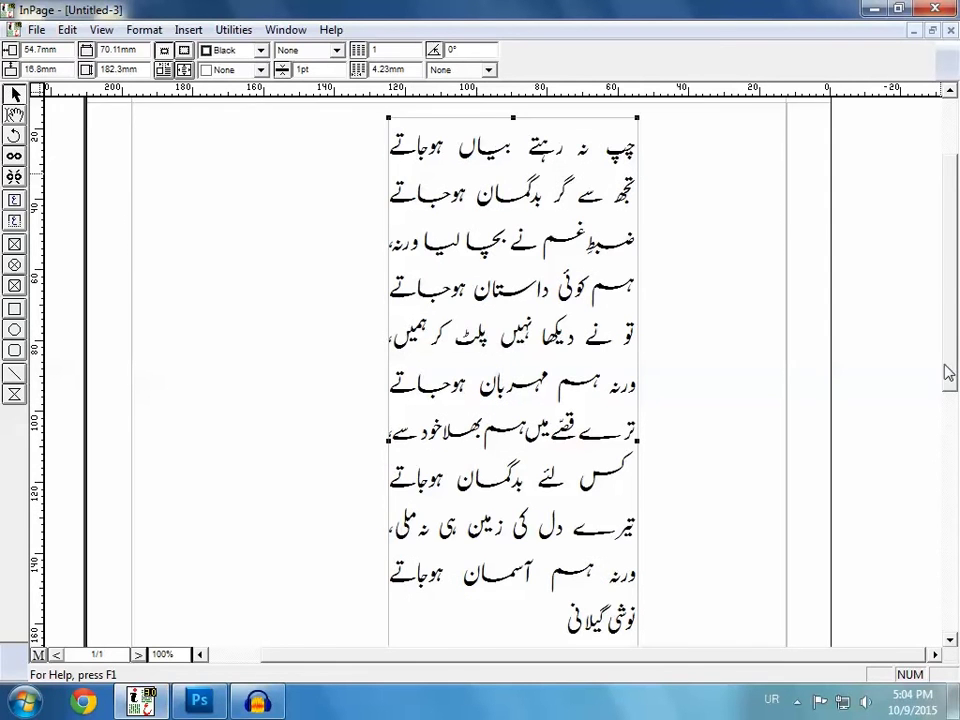
scroll(950, 372, up, 3)
Return to text editing and select all of the poem text.
click(15, 113)
click(411, 386)
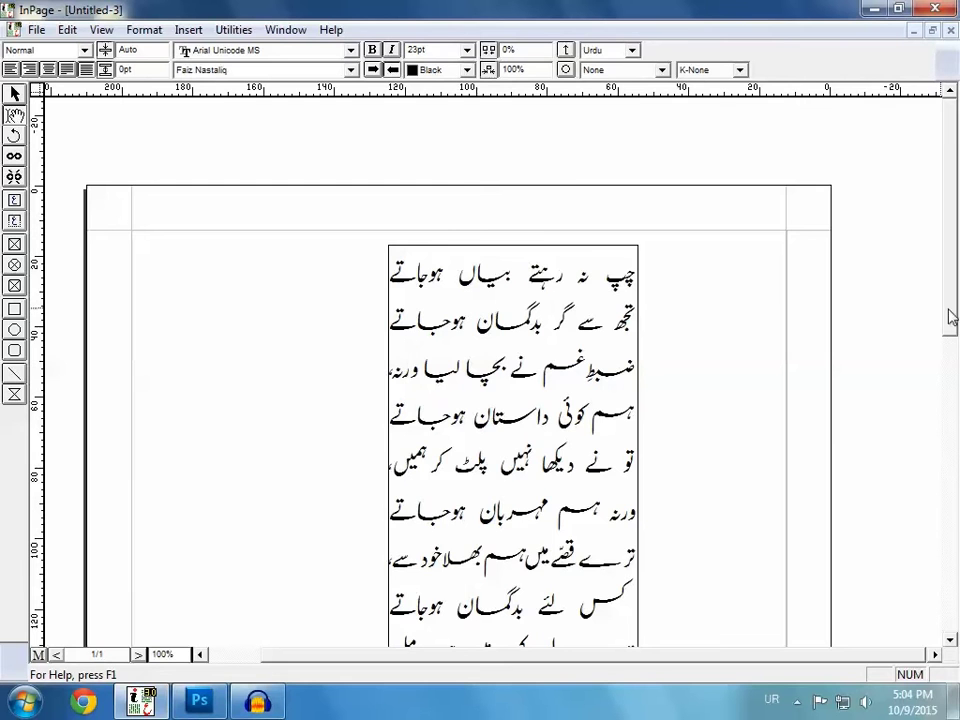
scroll(948, 380, down, 3)
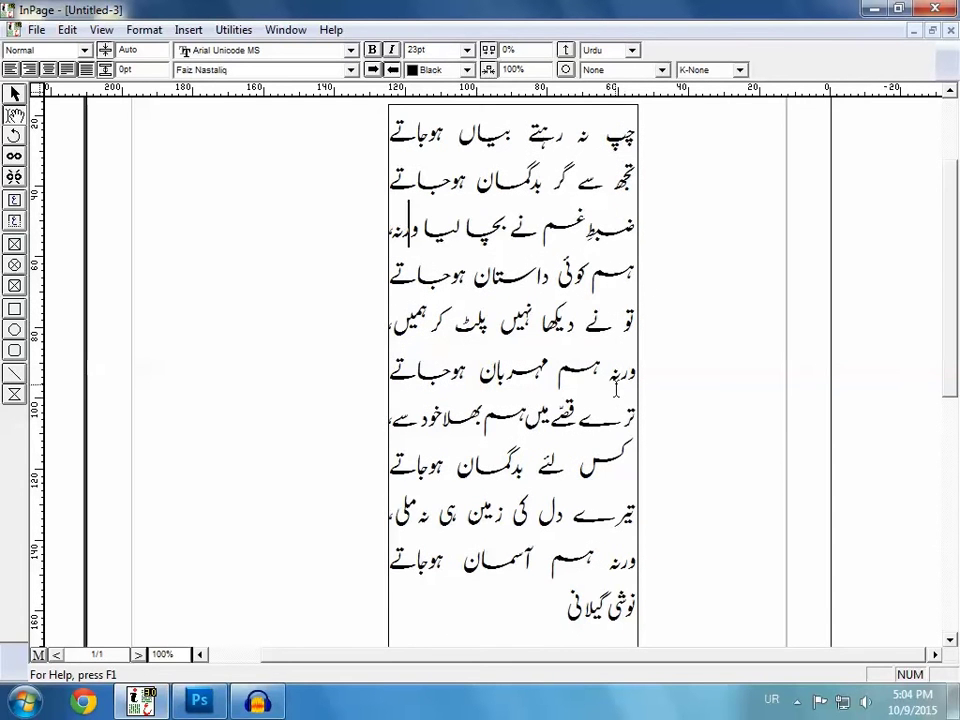
key(ctrl+a)
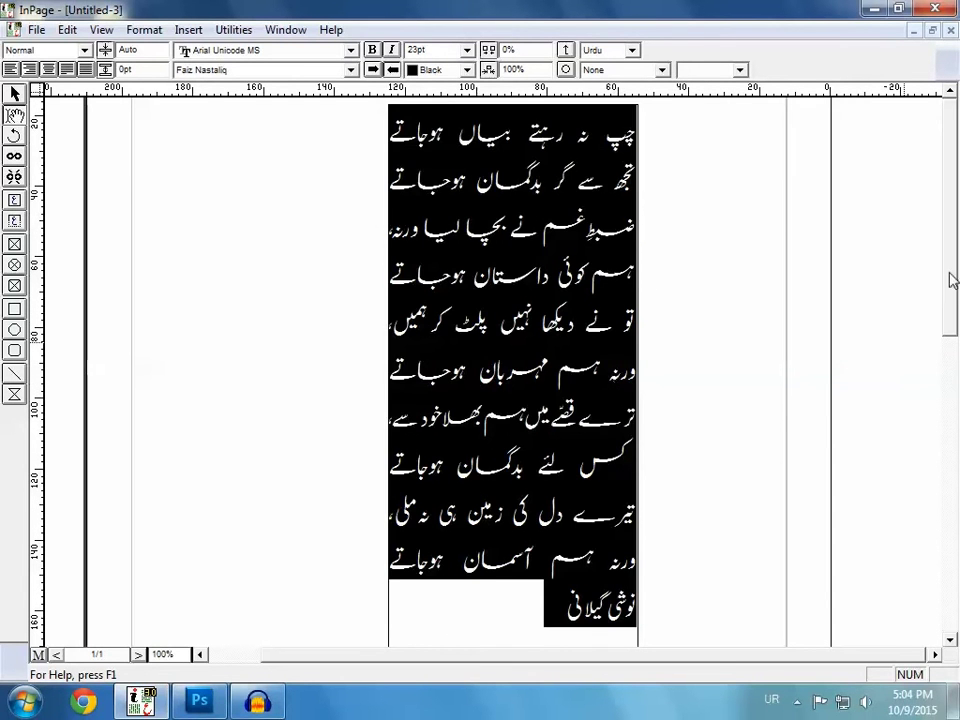
scroll(950, 280, up, 3)
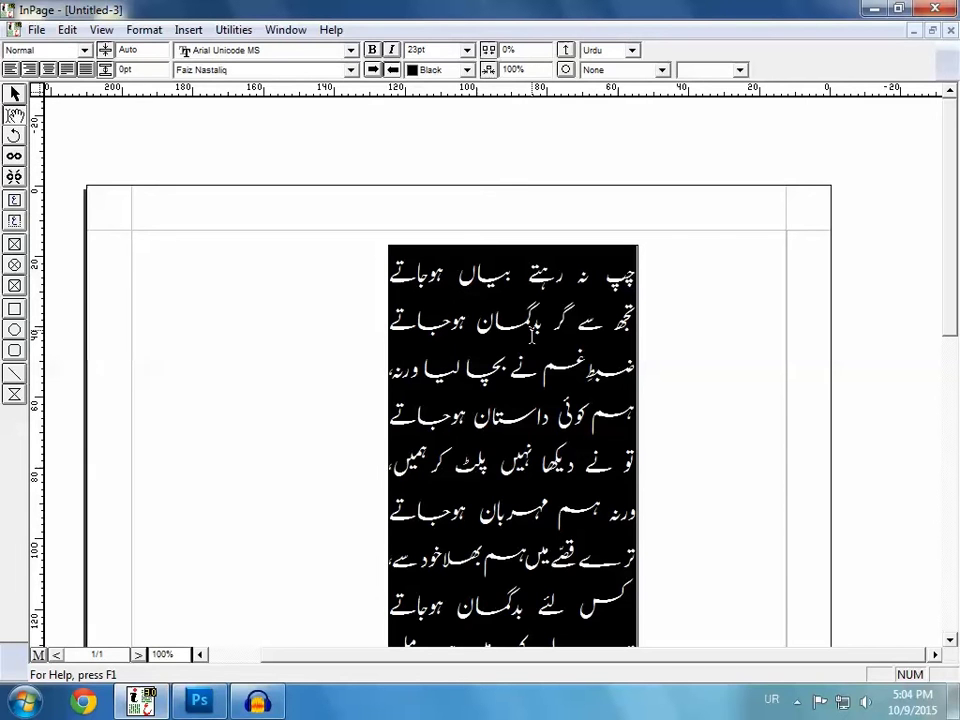
Set the poem's paragraph line height to 42pt.
right_click(529, 333)
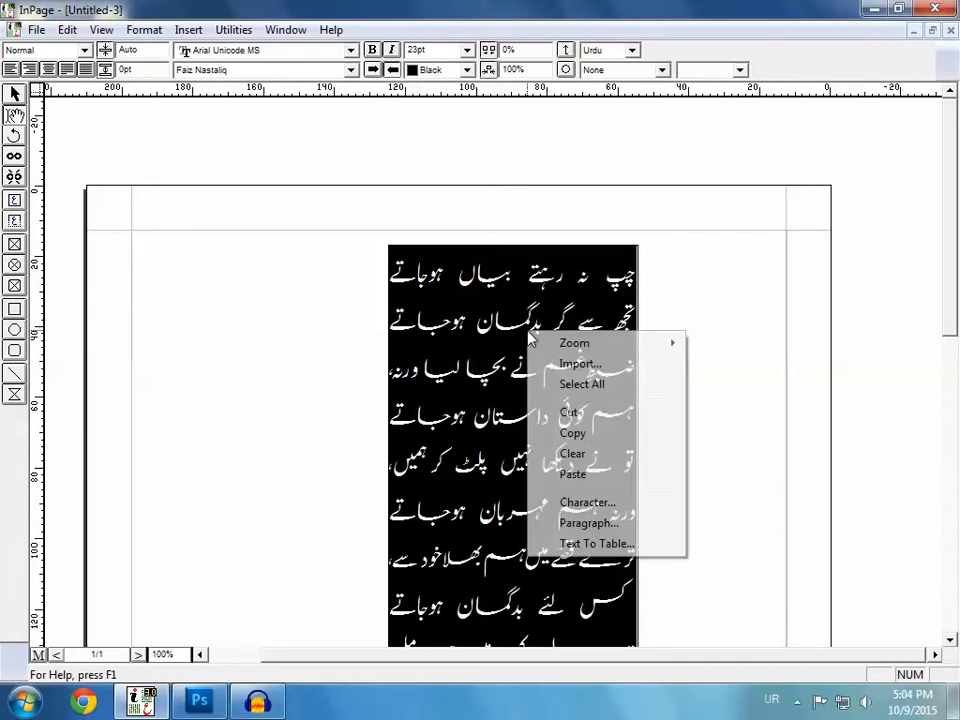
click(598, 525)
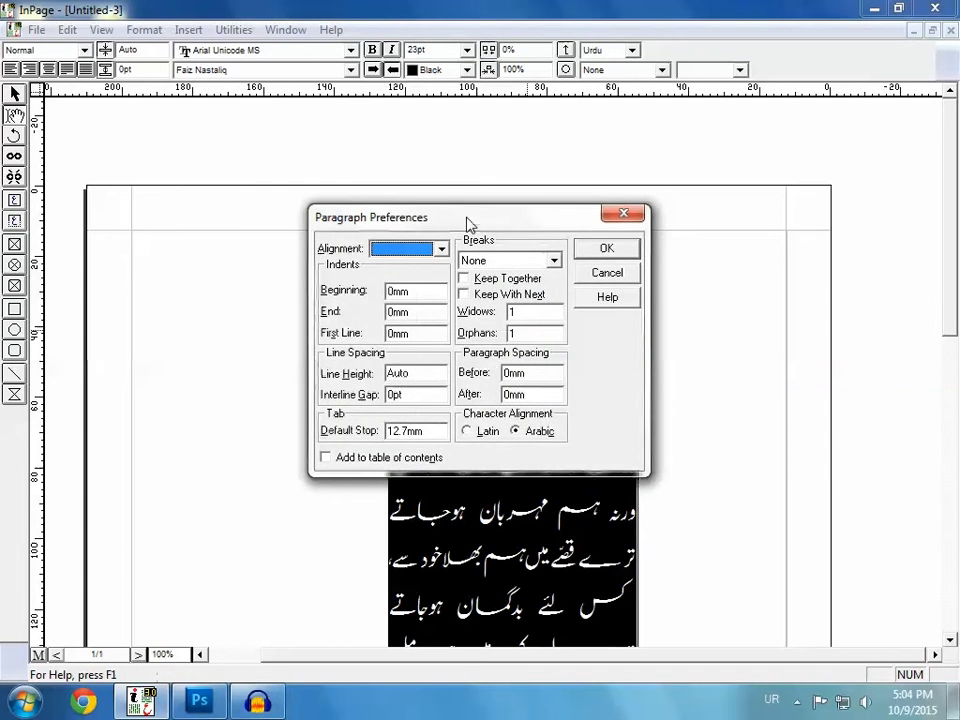
drag(400, 217, 138, 242)
double_click(143, 399)
text(42)
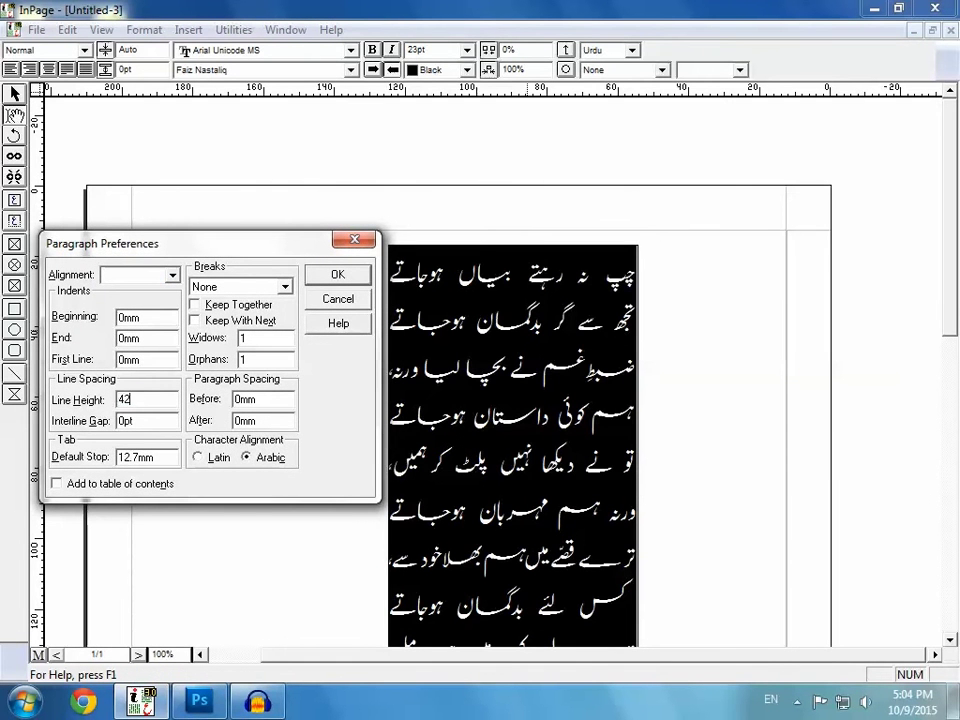
key(Return)
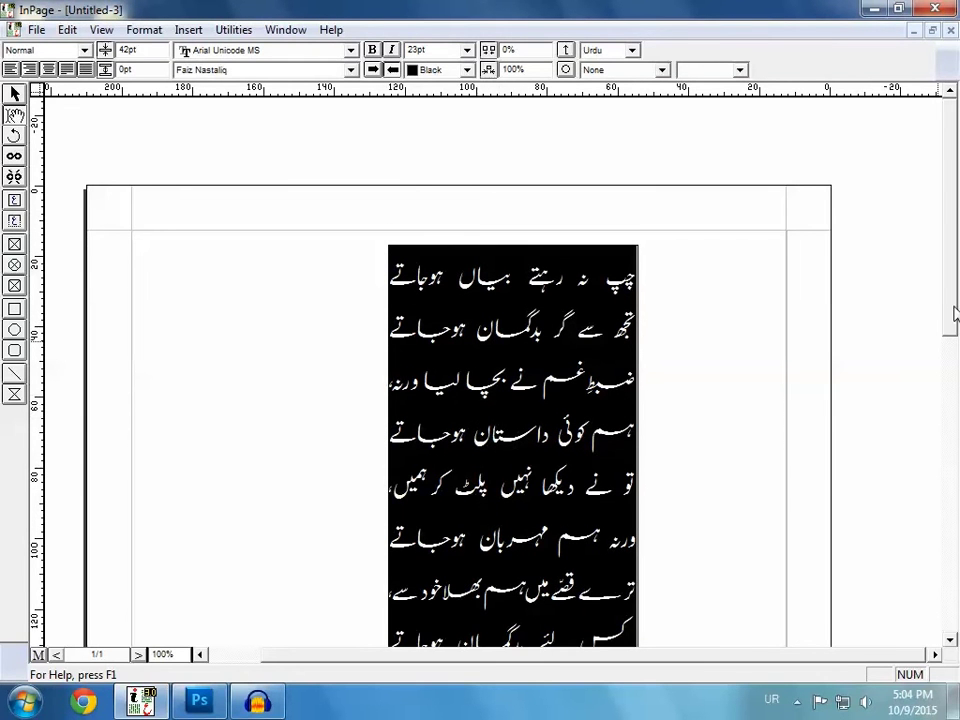
drag(954, 314, 953, 396)
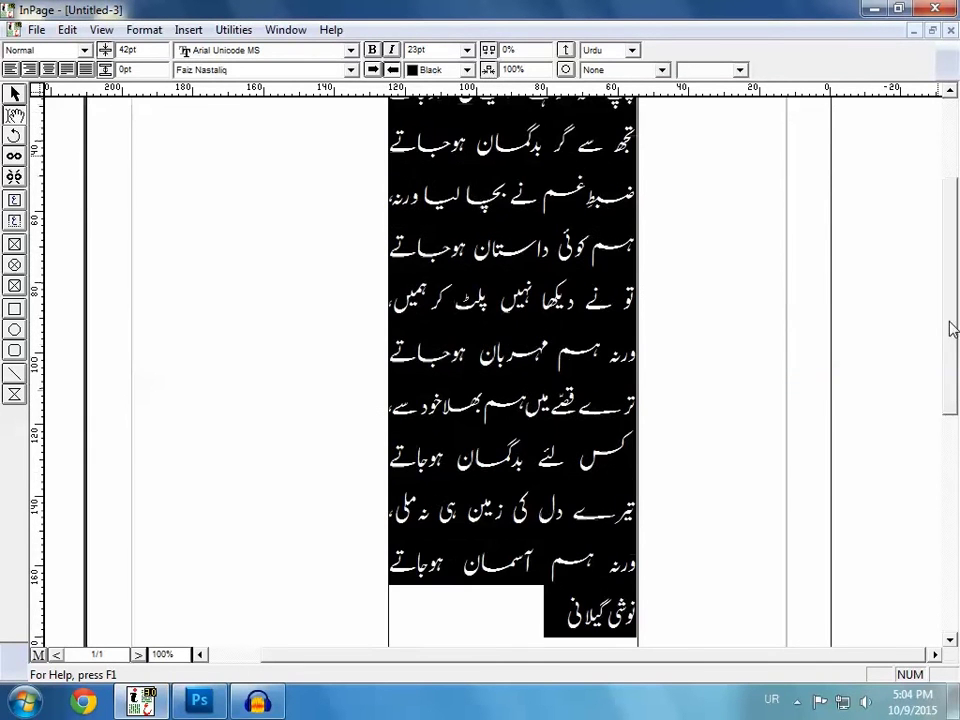
drag(953, 330, 953, 255)
Change the poem's paragraph line height to 41pt.
right_click(570, 372)
click(622, 566)
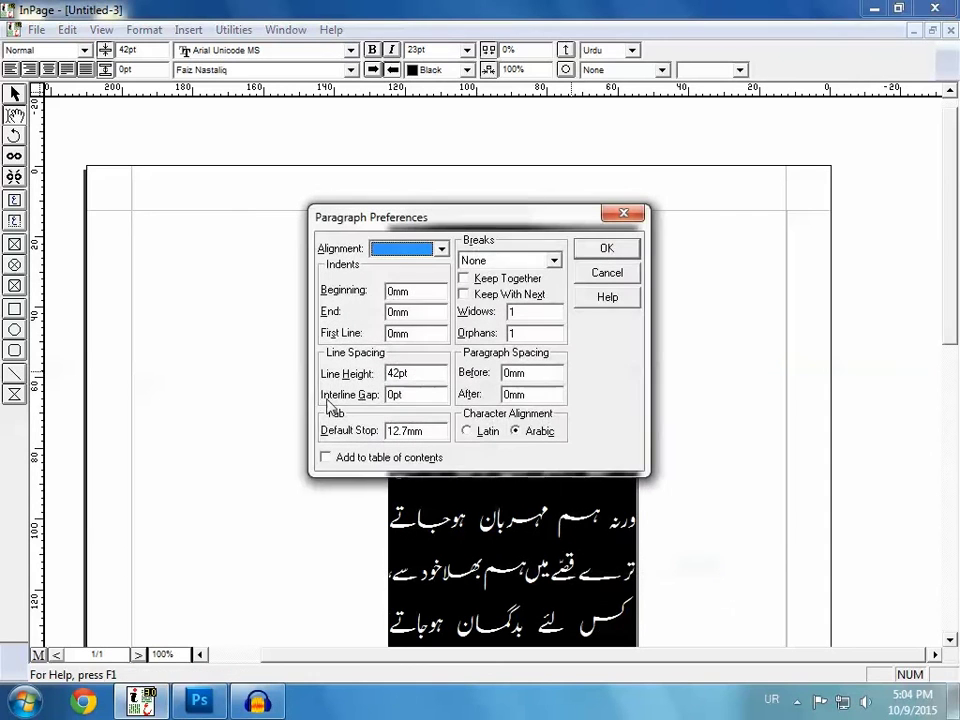
drag(408, 373, 374, 380)
text(41)
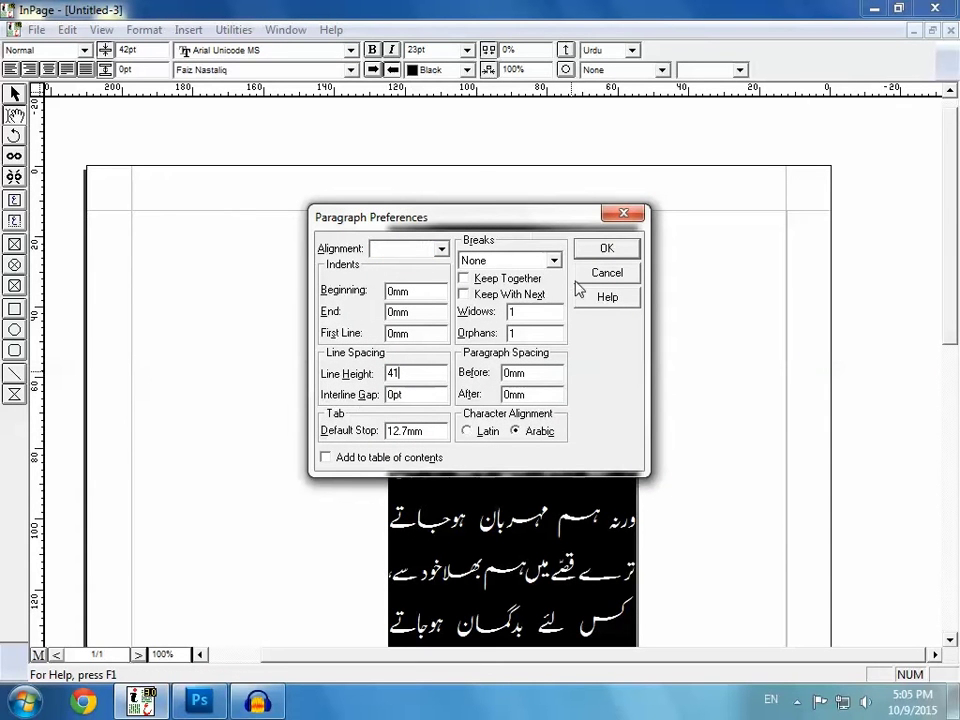
click(606, 248)
mouse_move(957, 260)
mouse_down()
mouse_move(957, 390)
mouse_move(940, 245)
mouse_up()
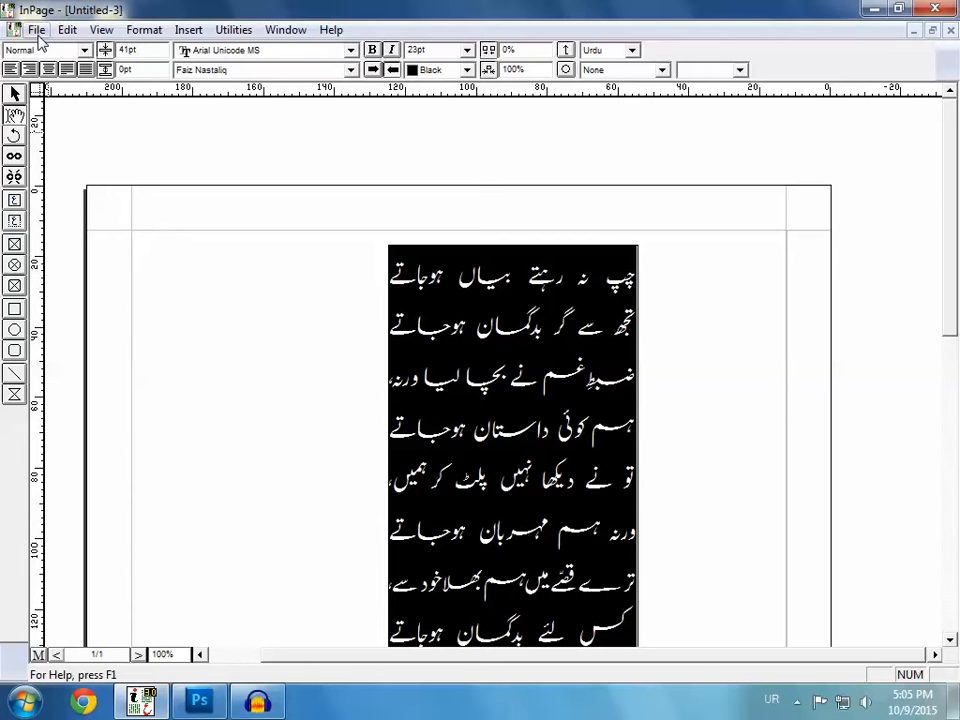
Start a PDF export and choose the Projects folder on New Volume (D:) as its location.
click(38, 33)
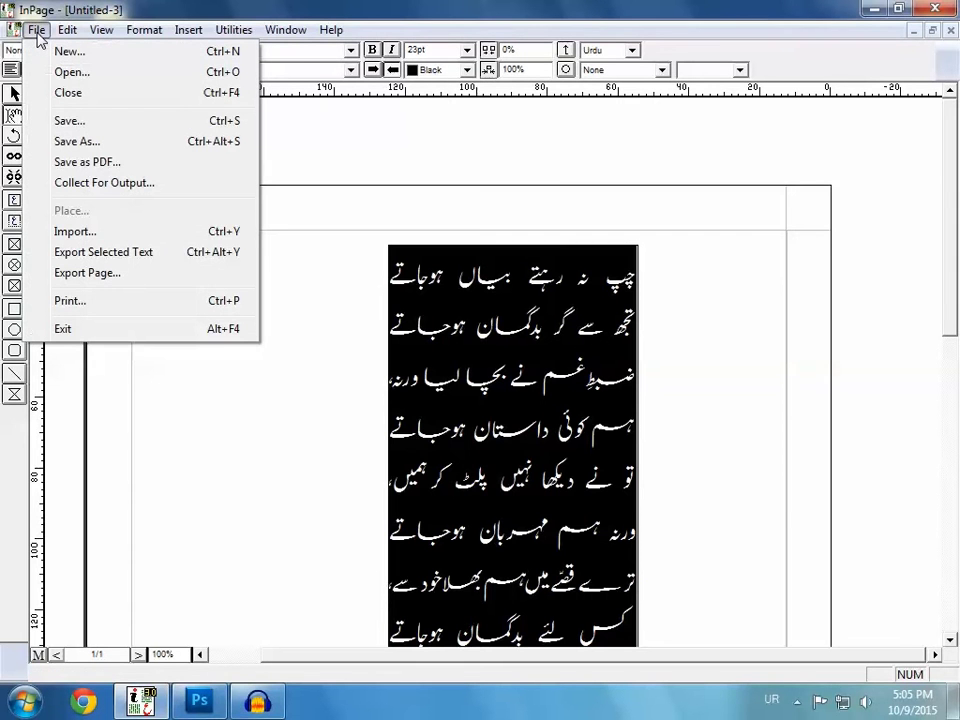
click(97, 163)
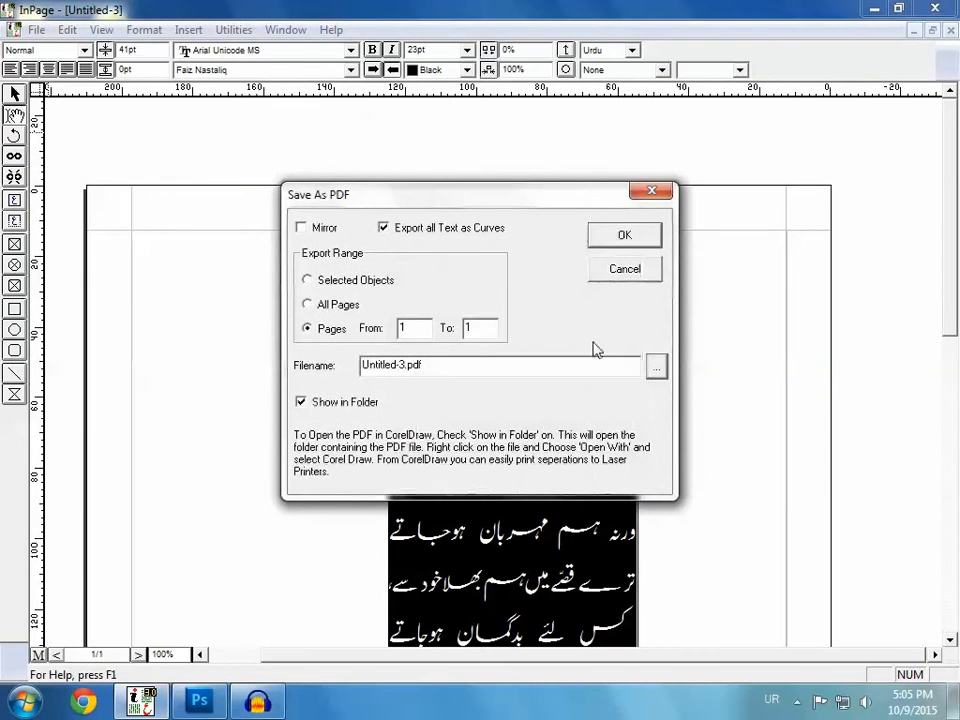
click(656, 369)
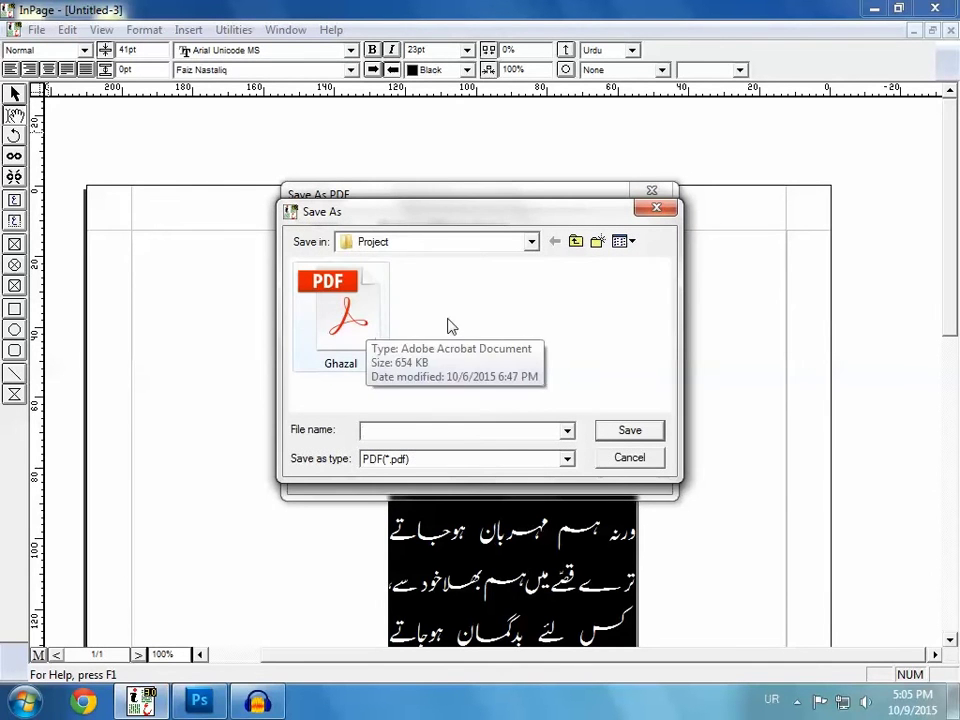
click(531, 244)
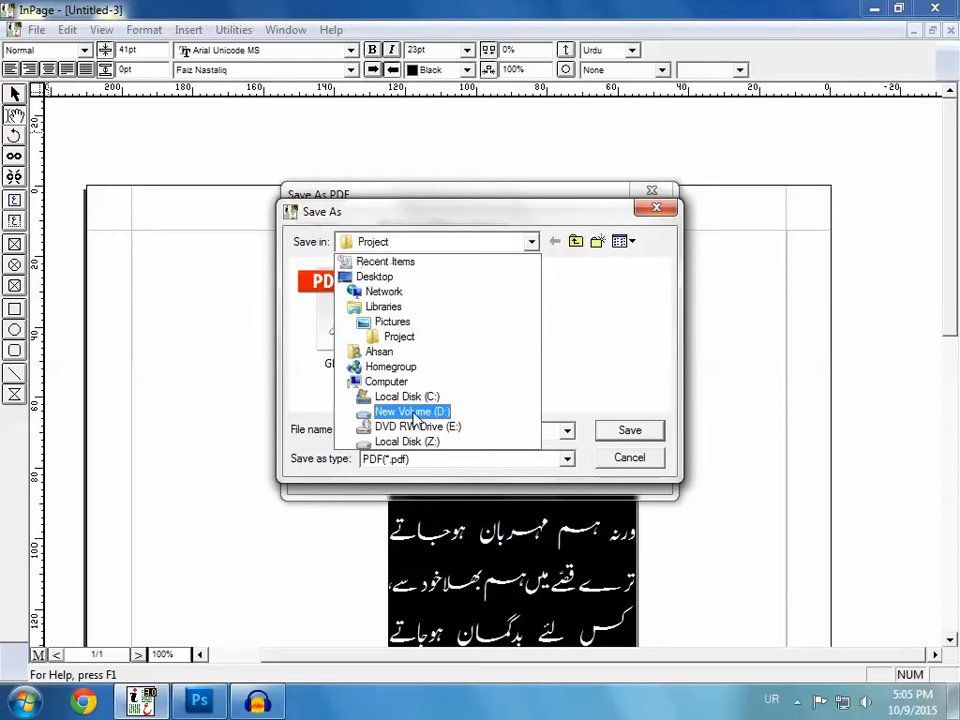
click(431, 412)
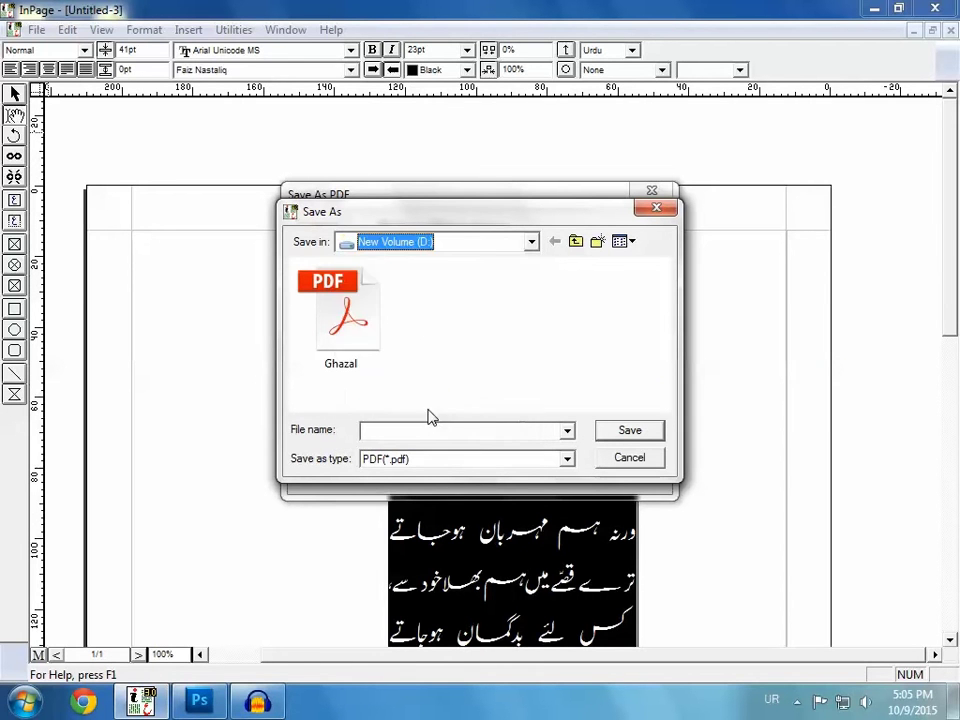
drag(663, 318, 663, 378)
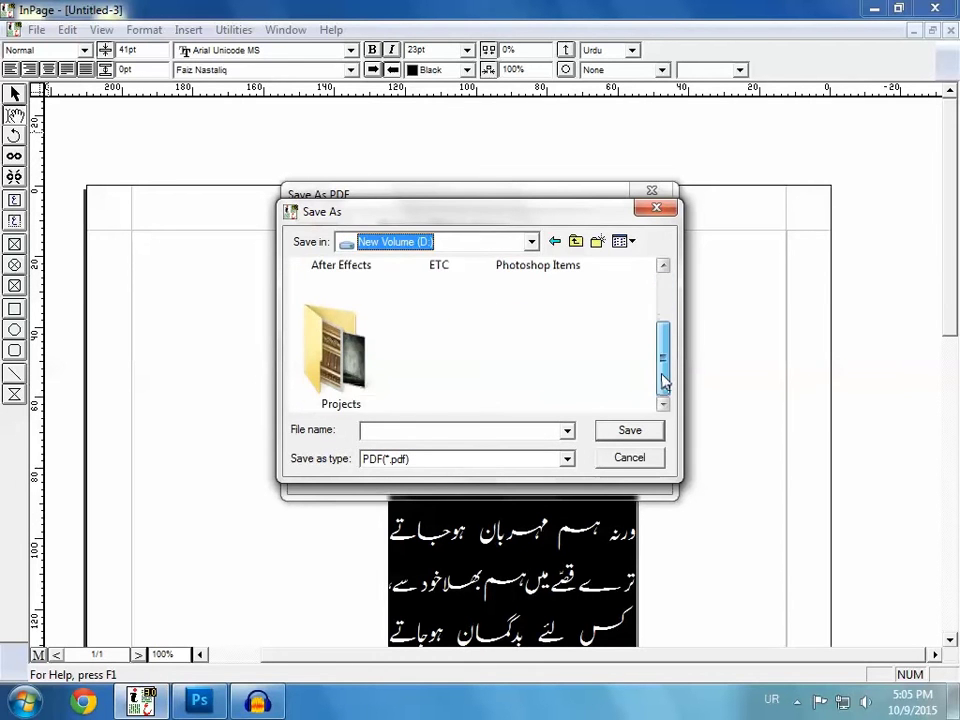
double_click(330, 345)
Enter the PDF file name, save it, and confirm the PDF export options.
click(509, 431)
text(شہا)
key(BackSpace)
key(BackSpace)
key(BackSpace)
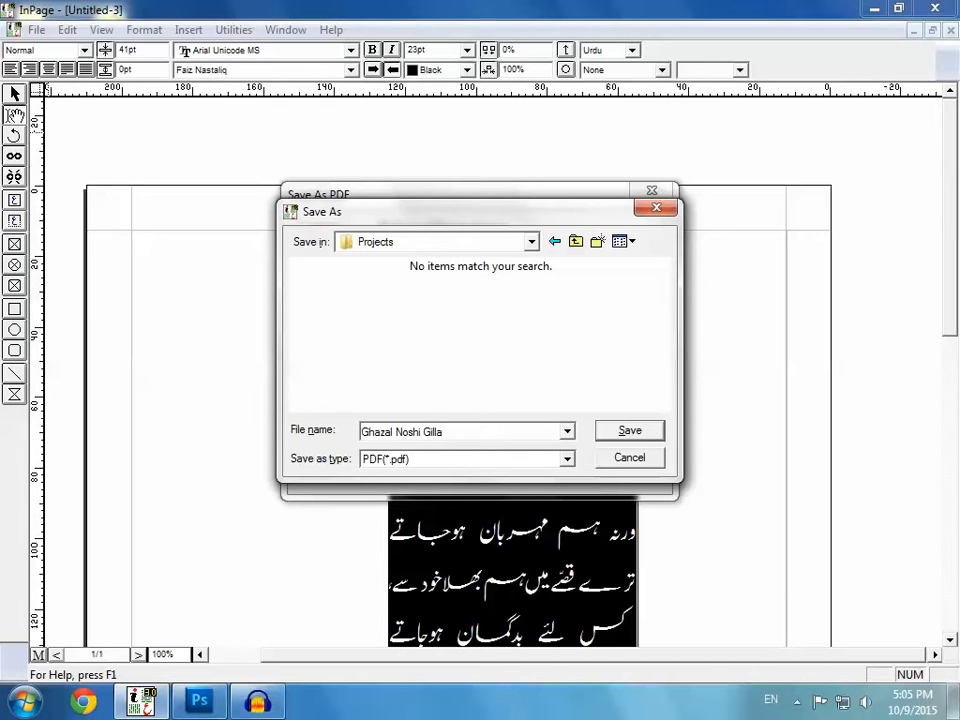
click(649, 431)
click(620, 236)
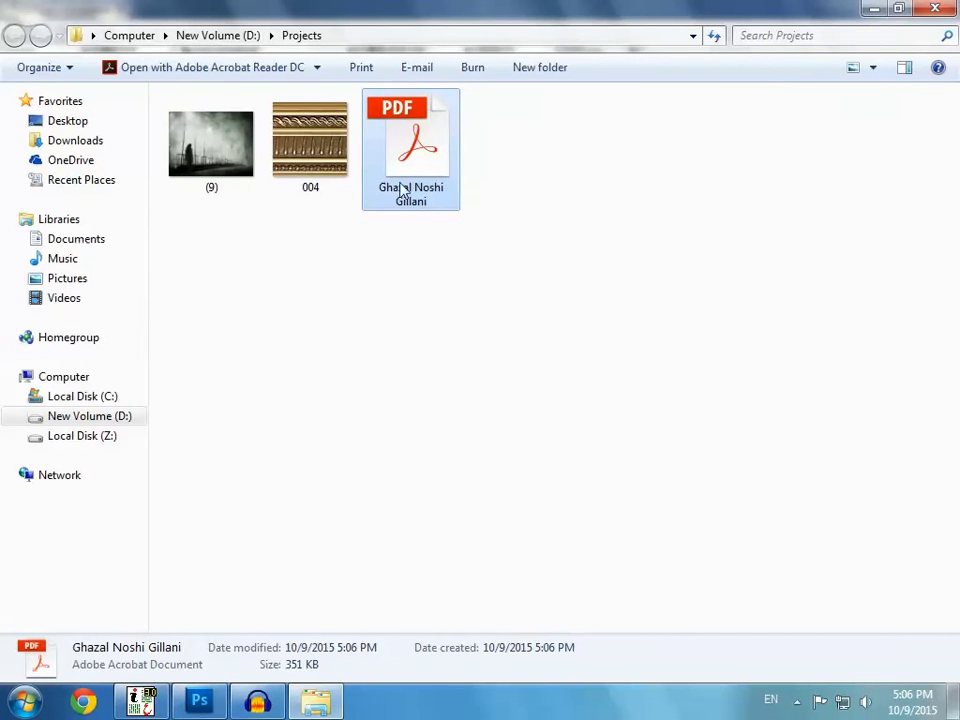
Close the Projects window and InPage without saving, then bring up Photoshop.
click(936, 10)
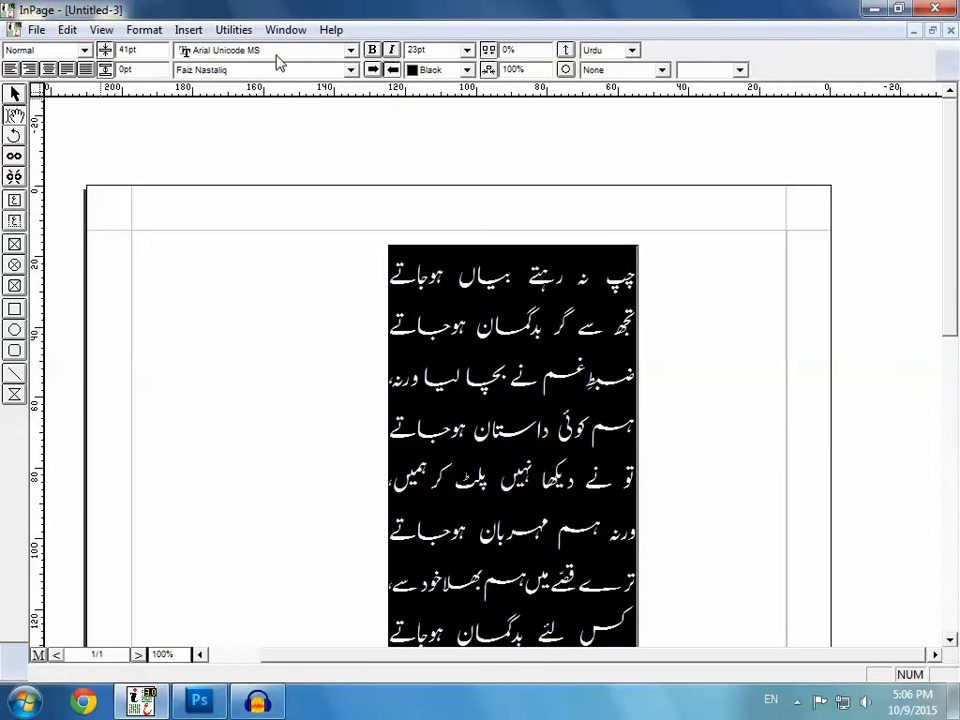
click(932, 16)
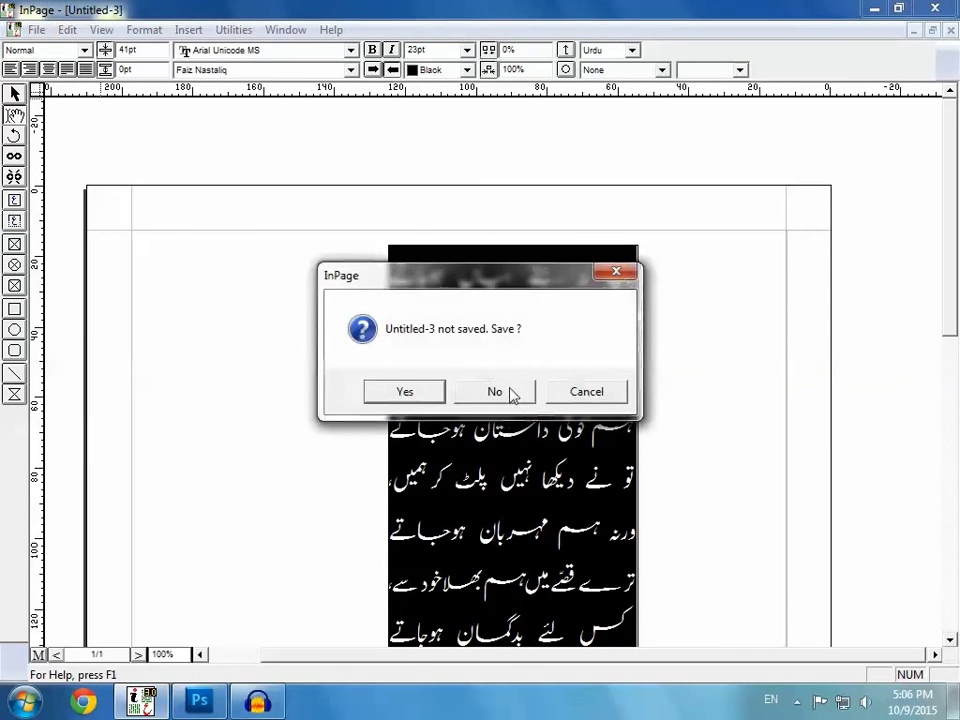
click(508, 391)
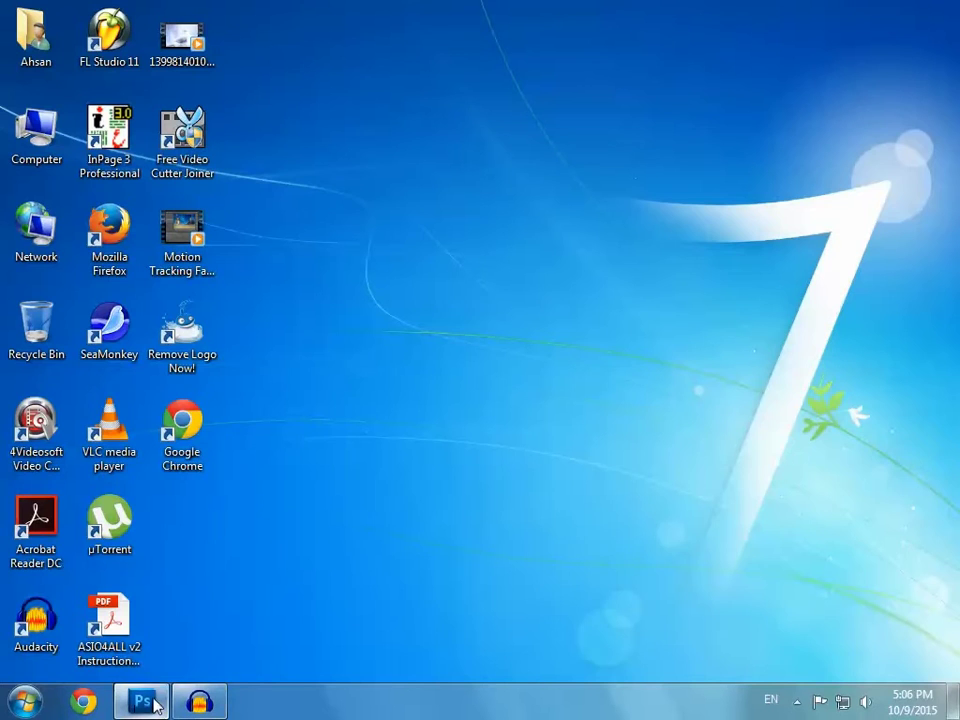
click(155, 700)
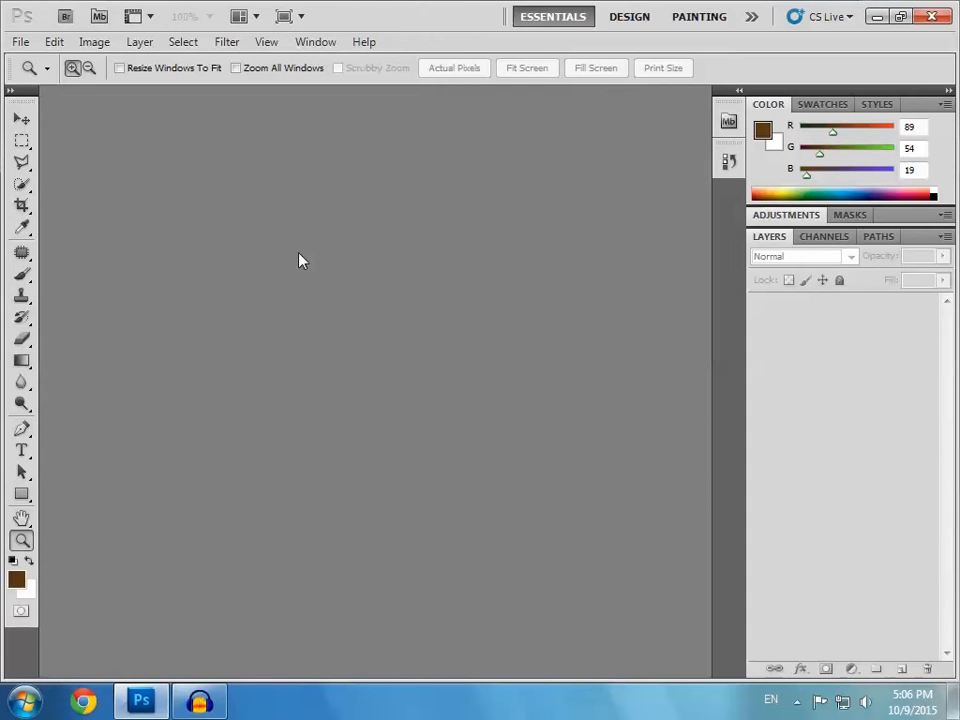
Create a new white 1500×2000 px, 72 ppi document named Ghazal.
click(21, 45)
key(Escape)
key(ctrl+n)
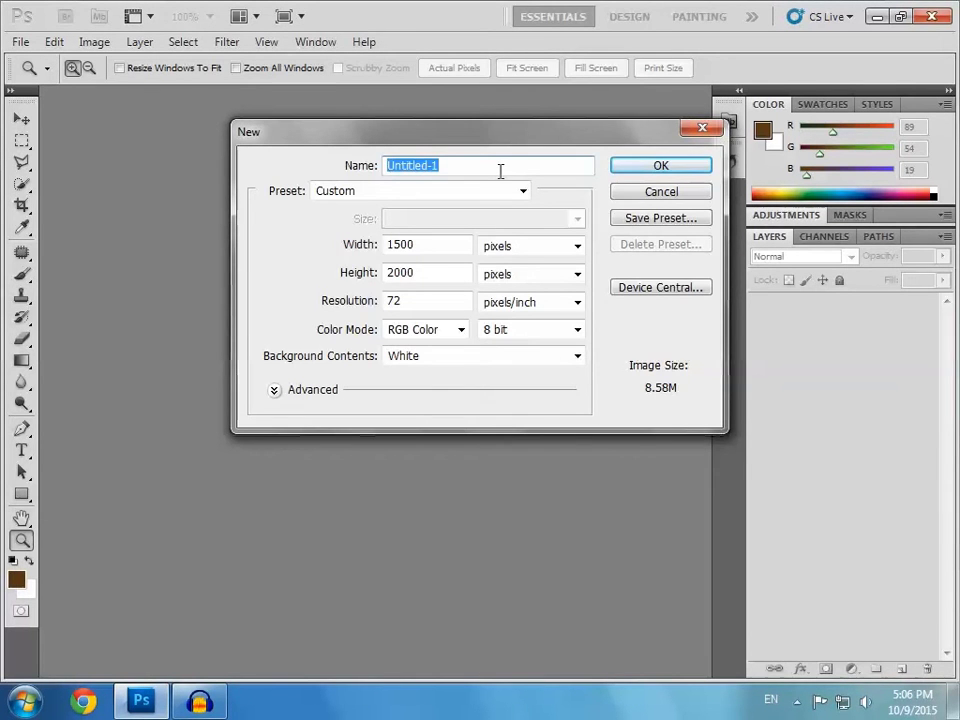
text(Ghaza)
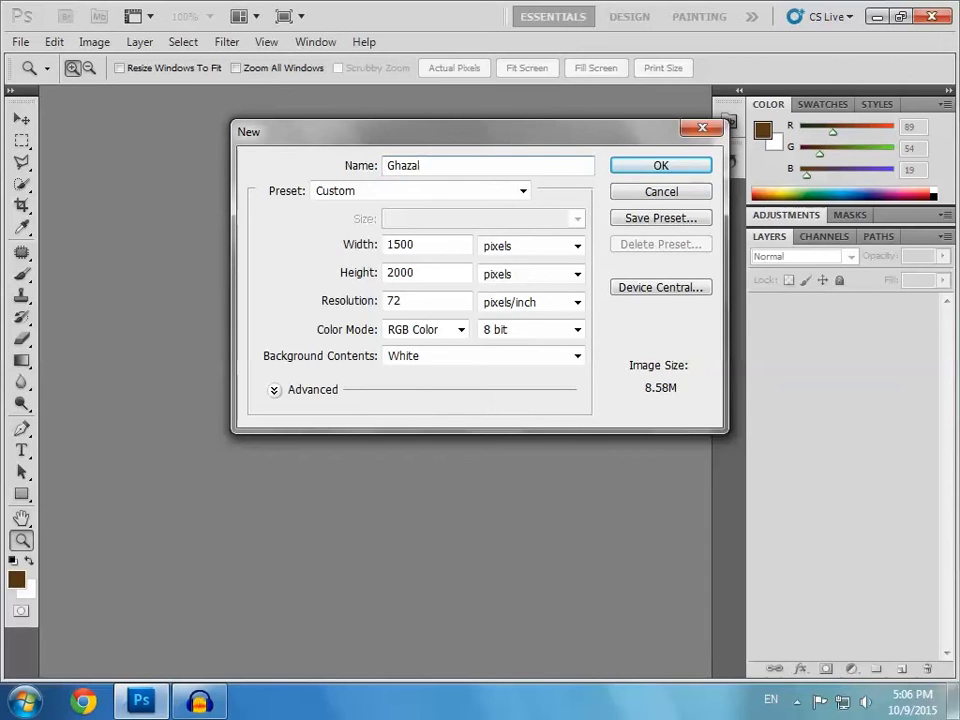
text(l)
click(663, 166)
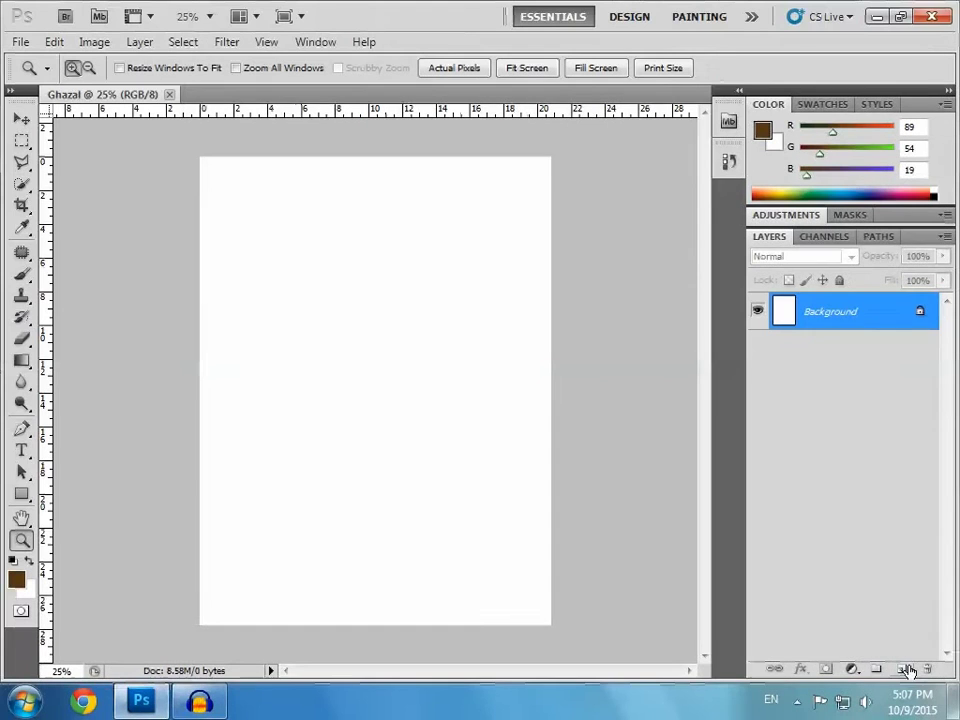
Add an empty Layer 1 above the Background, dismissing the colour-scheme notice.
click(901, 668)
click(499, 304)
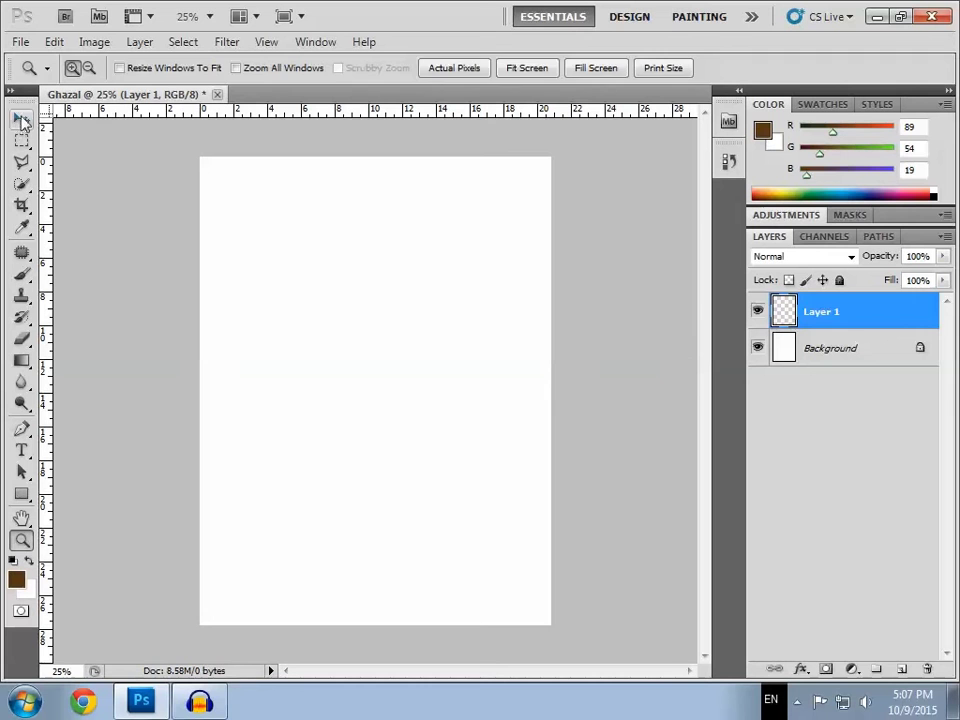
click(22, 120)
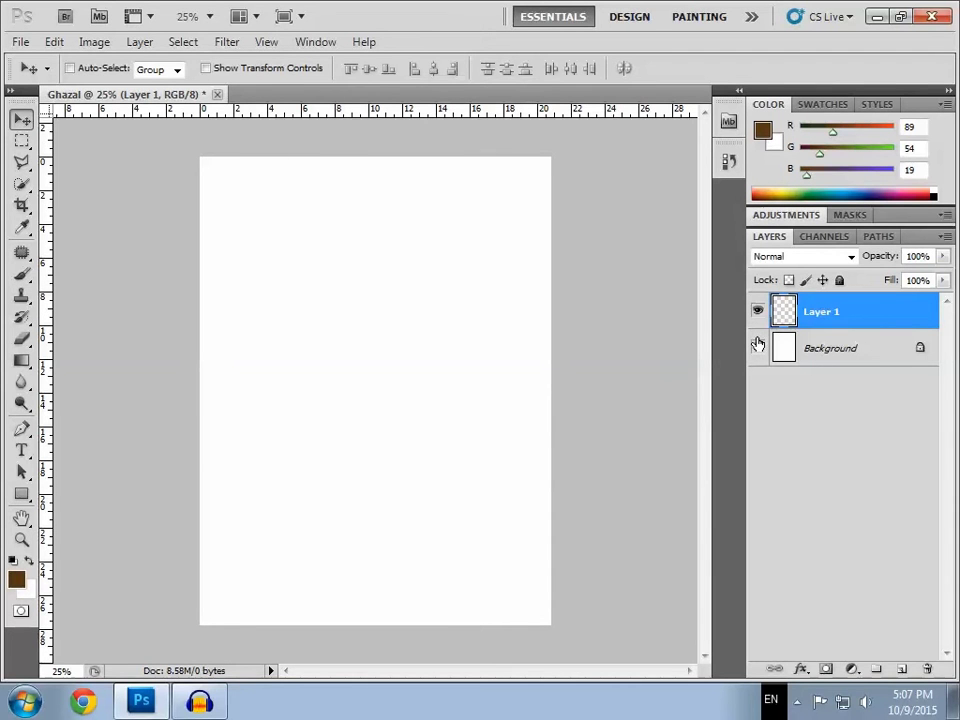
Open 004.jpg from D:\Projects, select all of it, and return to the Ghazal document.
click(20, 41)
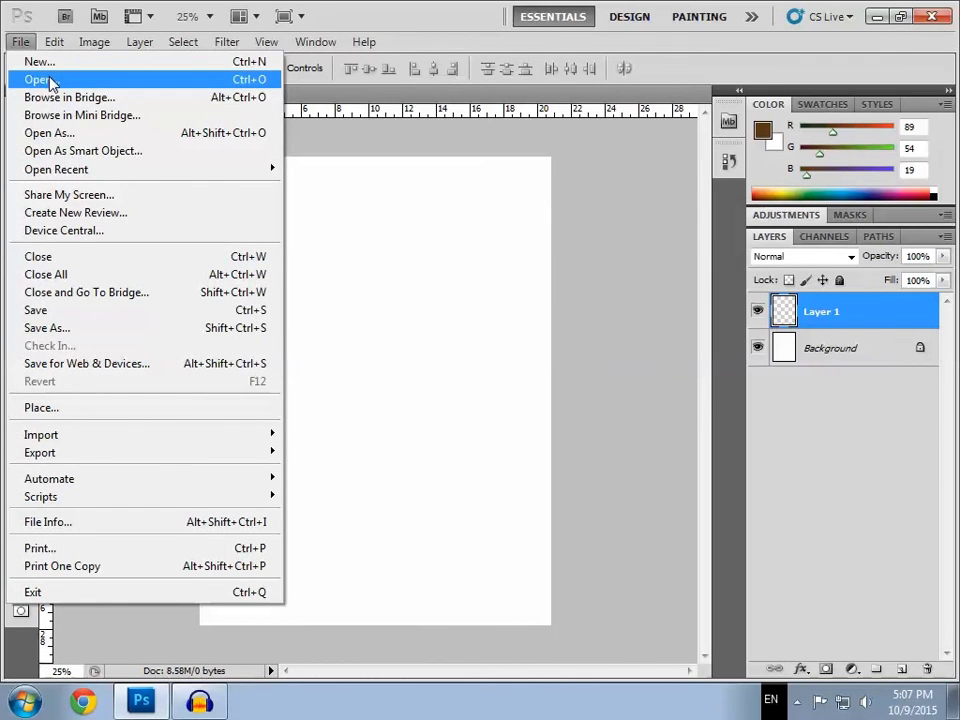
click(41, 78)
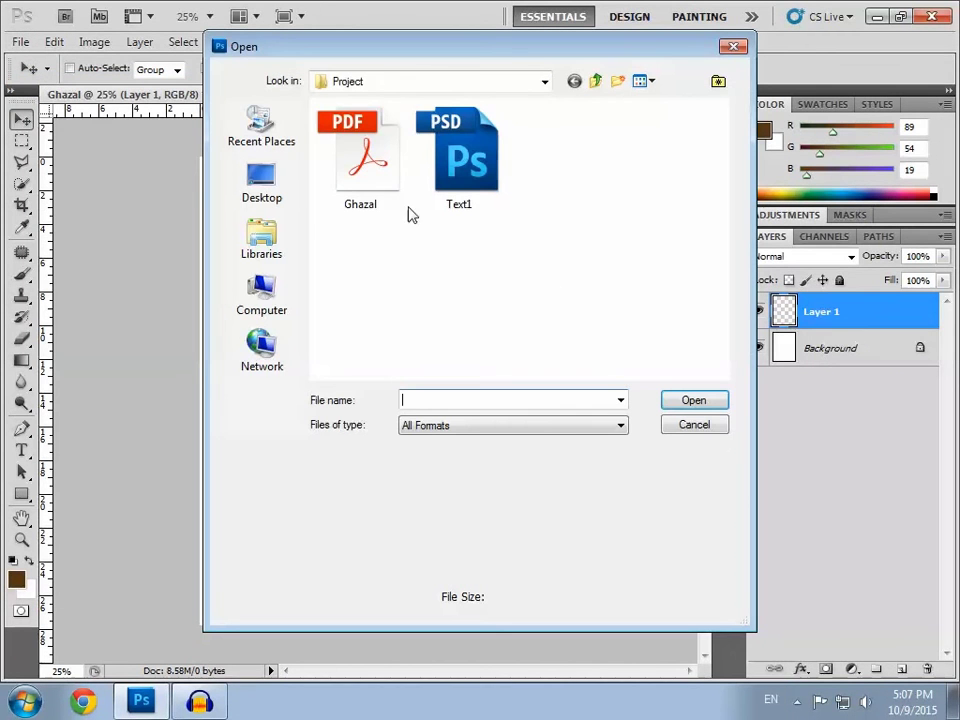
click(277, 300)
double_click(447, 204)
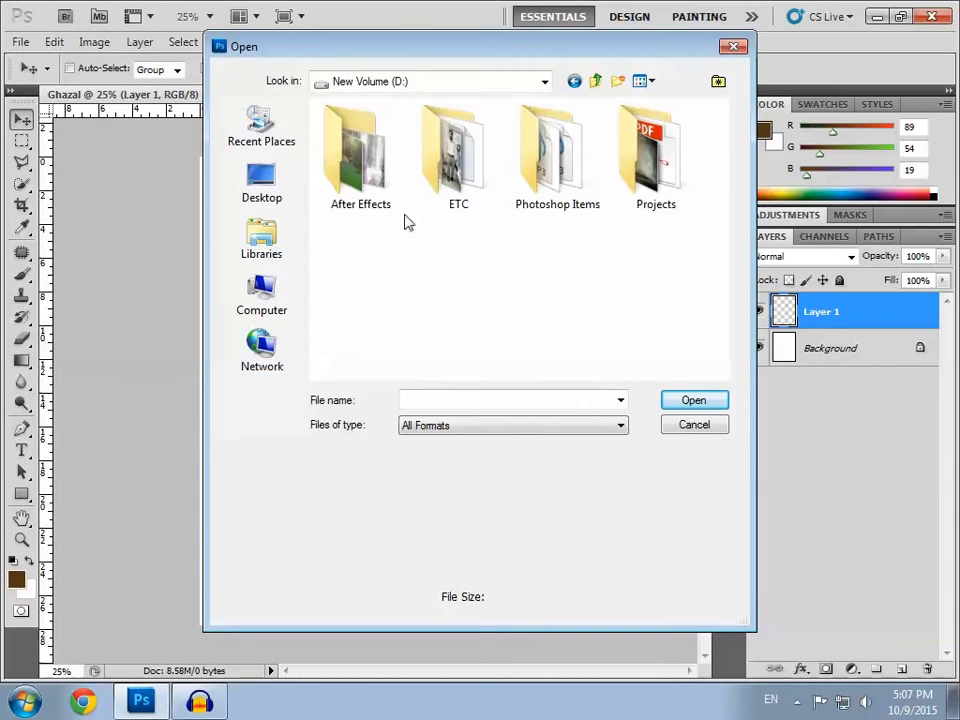
double_click(641, 190)
click(455, 170)
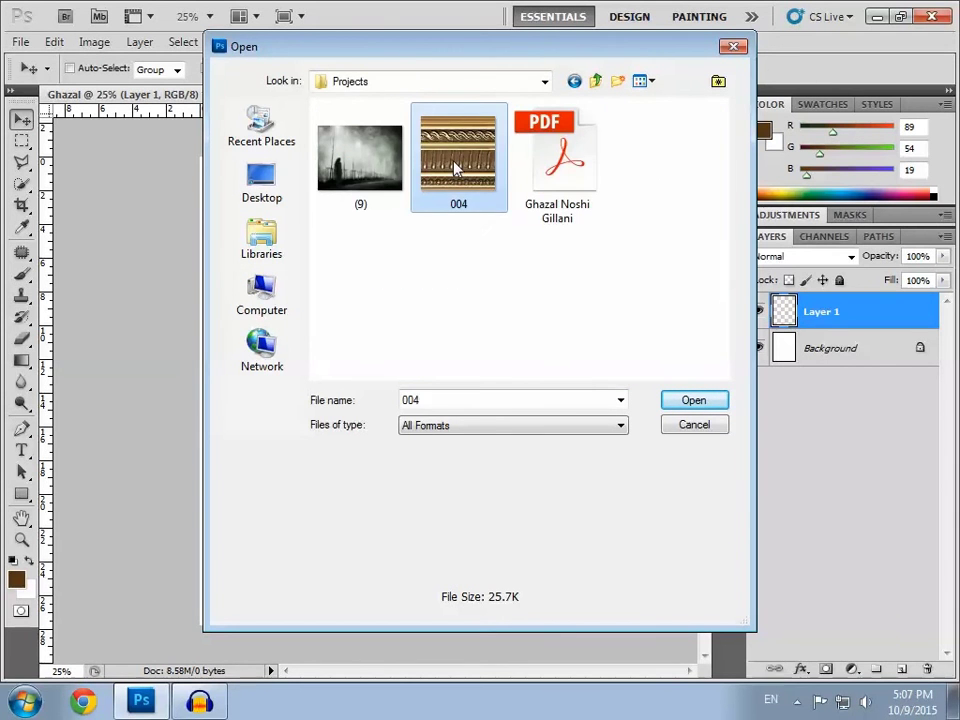
click(677, 399)
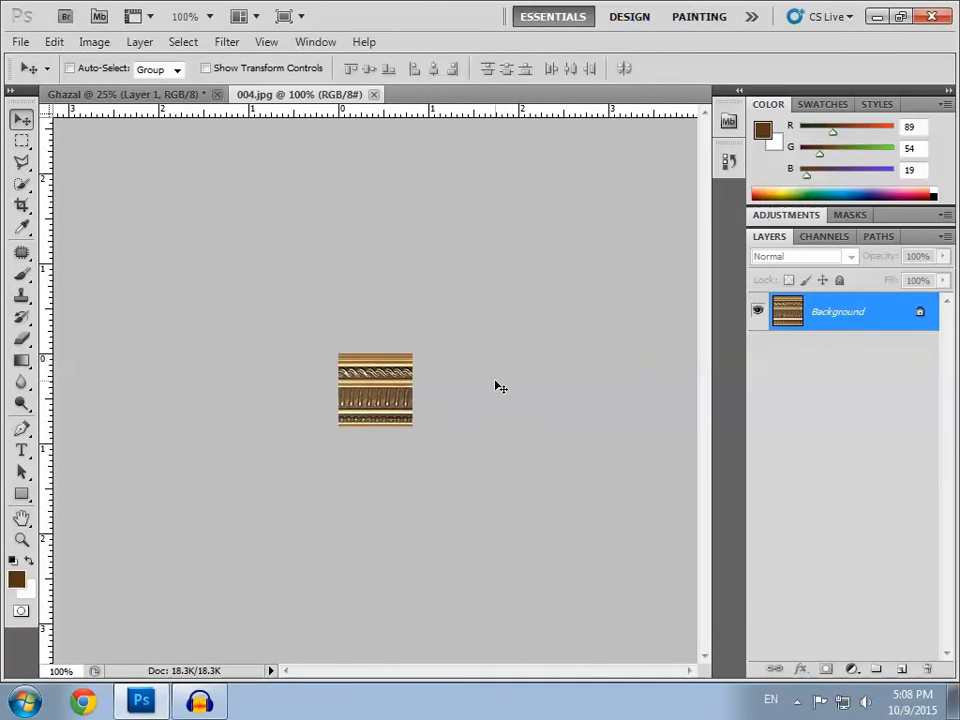
key(ctrl+a)
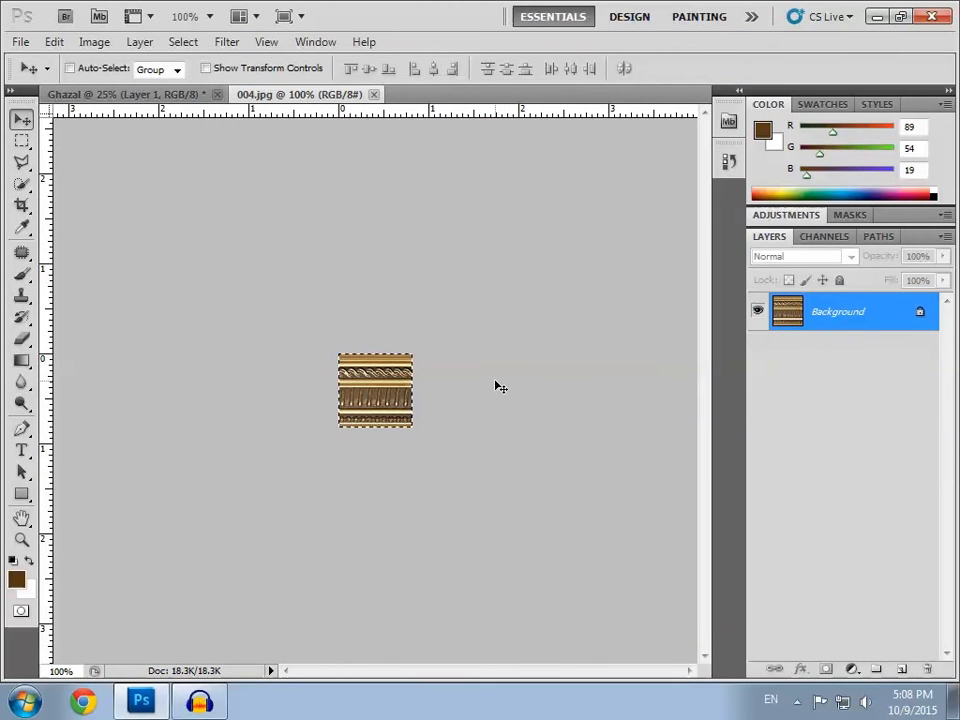
click(175, 94)
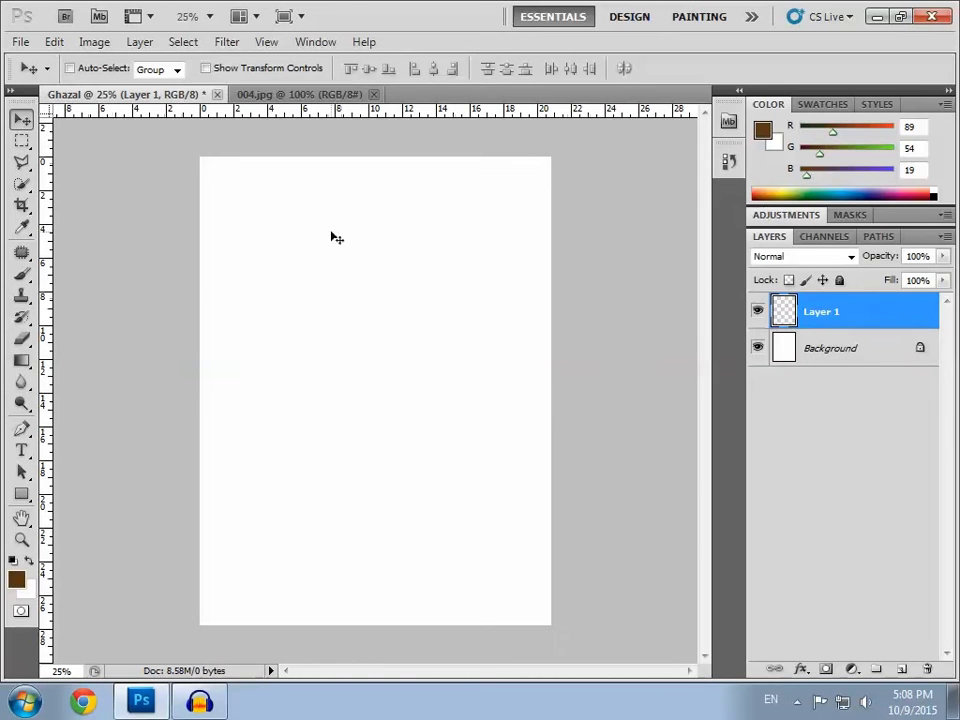
Paste the ornament at the Ghazal canvas's top-left corner and close 004.jpg.
key(ctrl+v)
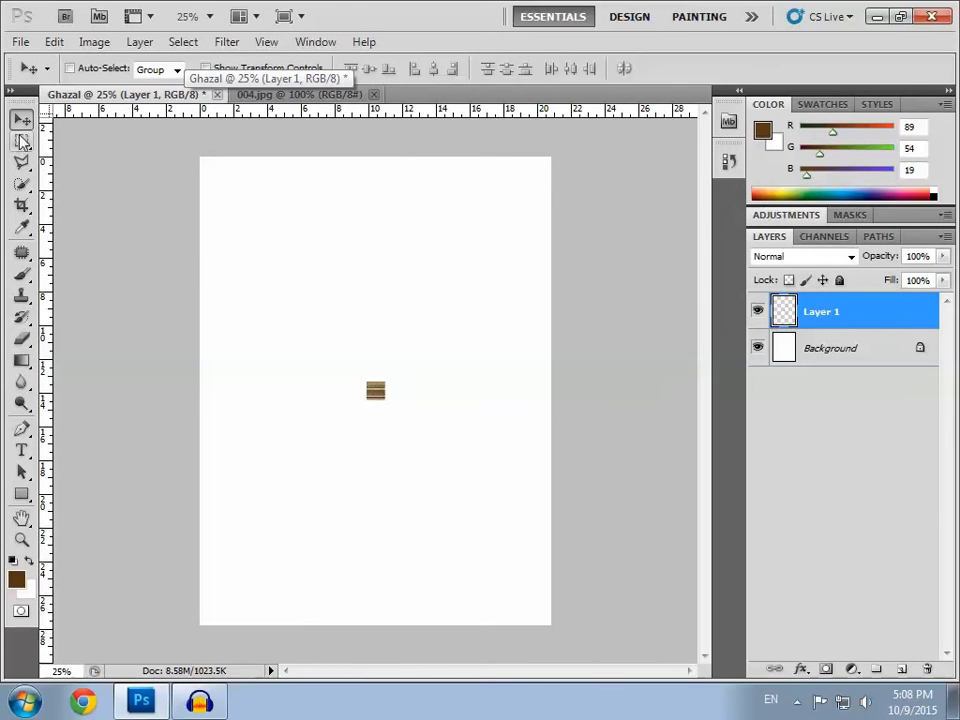
drag(370, 388, 208, 168)
click(258, 94)
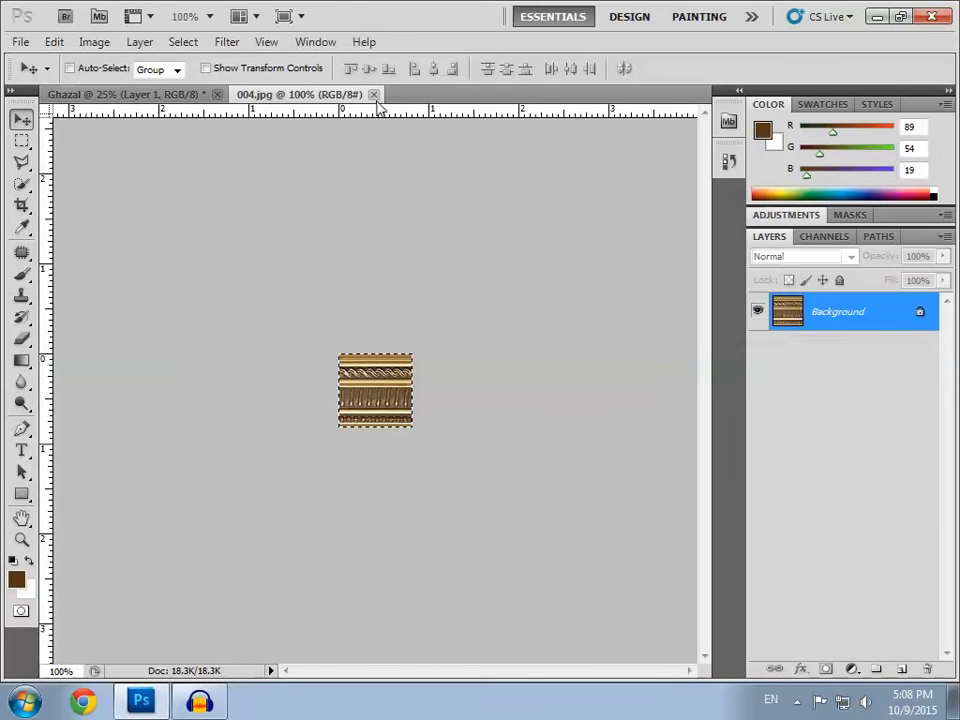
key(ctrl+w)
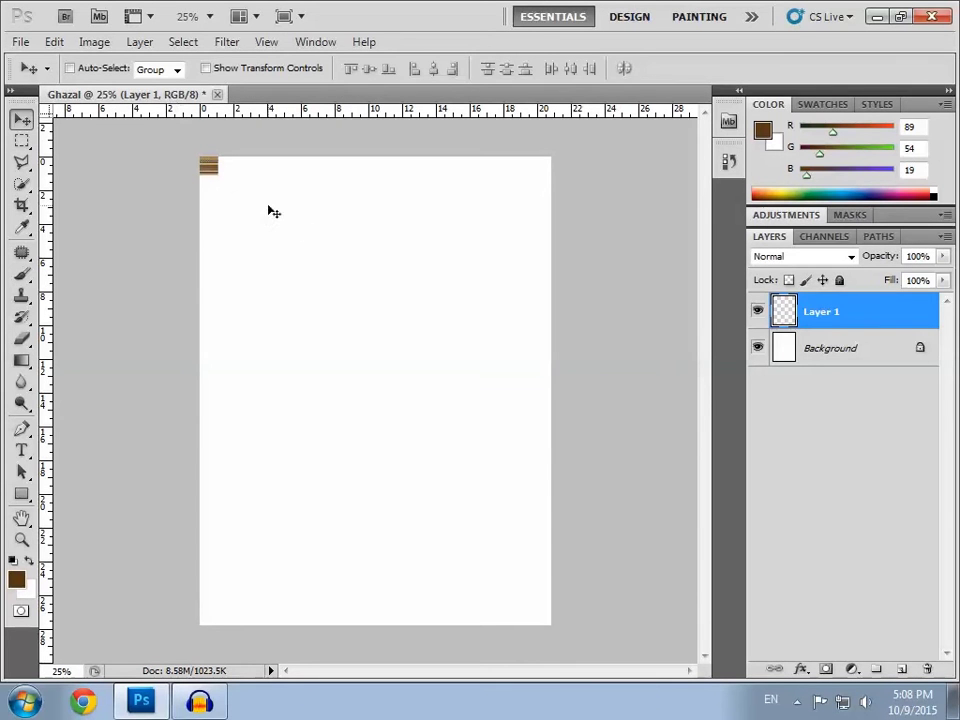
Zoom in on the ornament and Alt-drag a duplicate to its right.
click(21, 541)
click(165, 171)
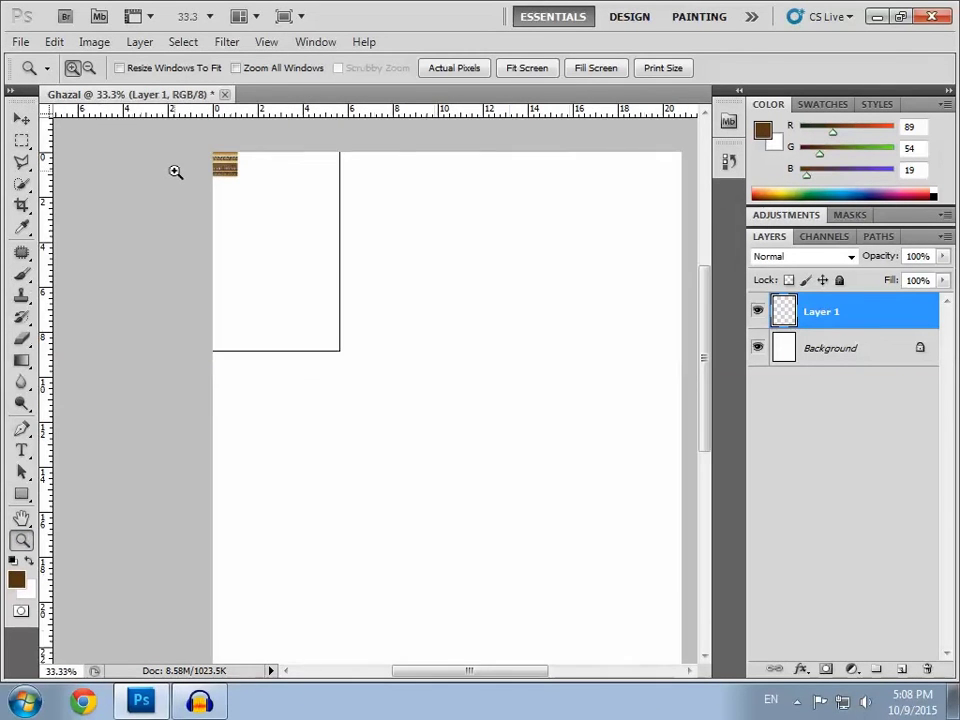
click(176, 171)
click(209, 142)
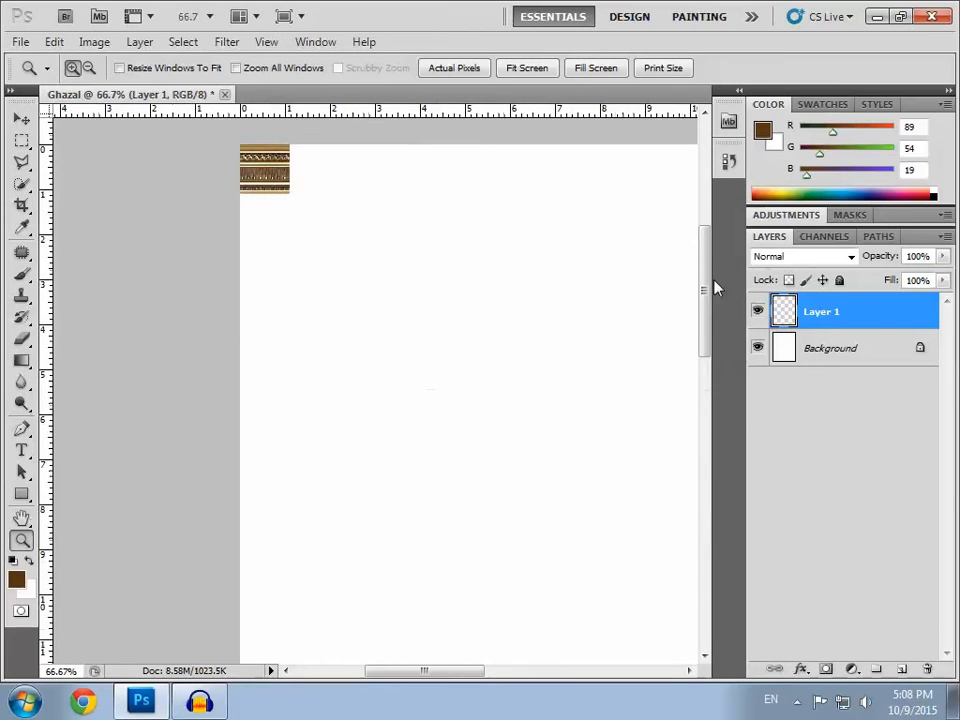
drag(707, 289, 705, 246)
click(21, 119)
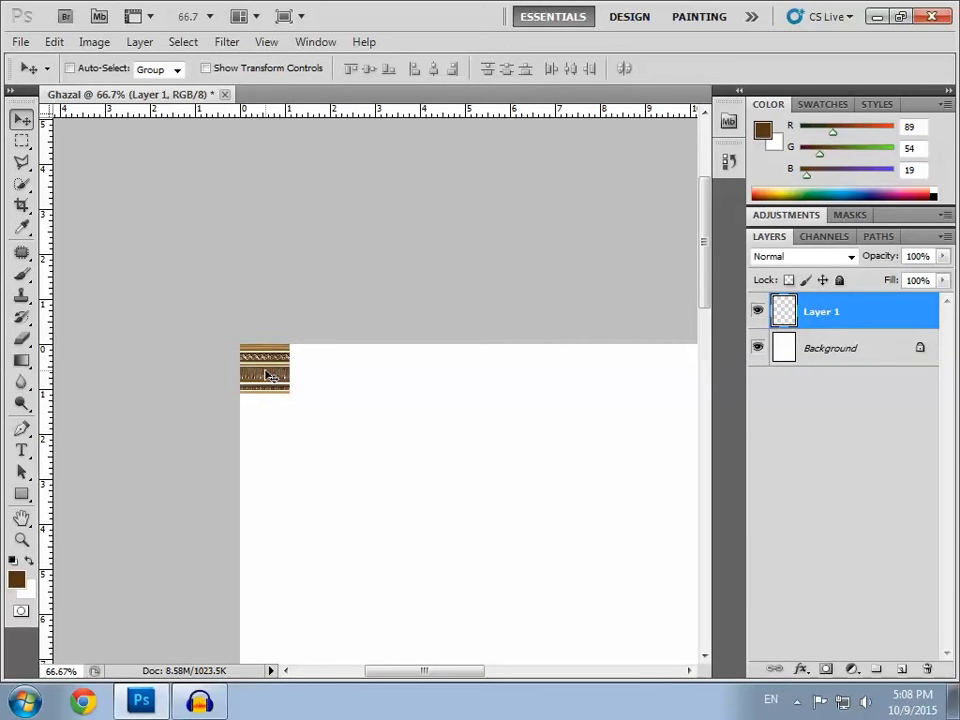
drag(262, 376, 315, 380)
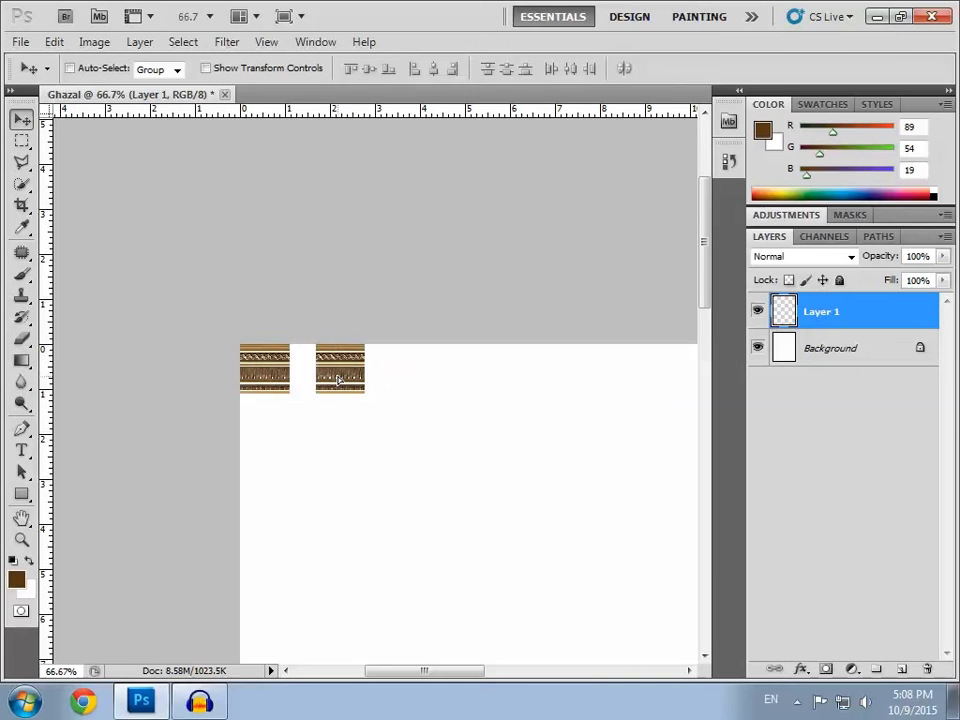
Flip the copied ornament horizontally.
click(50, 41)
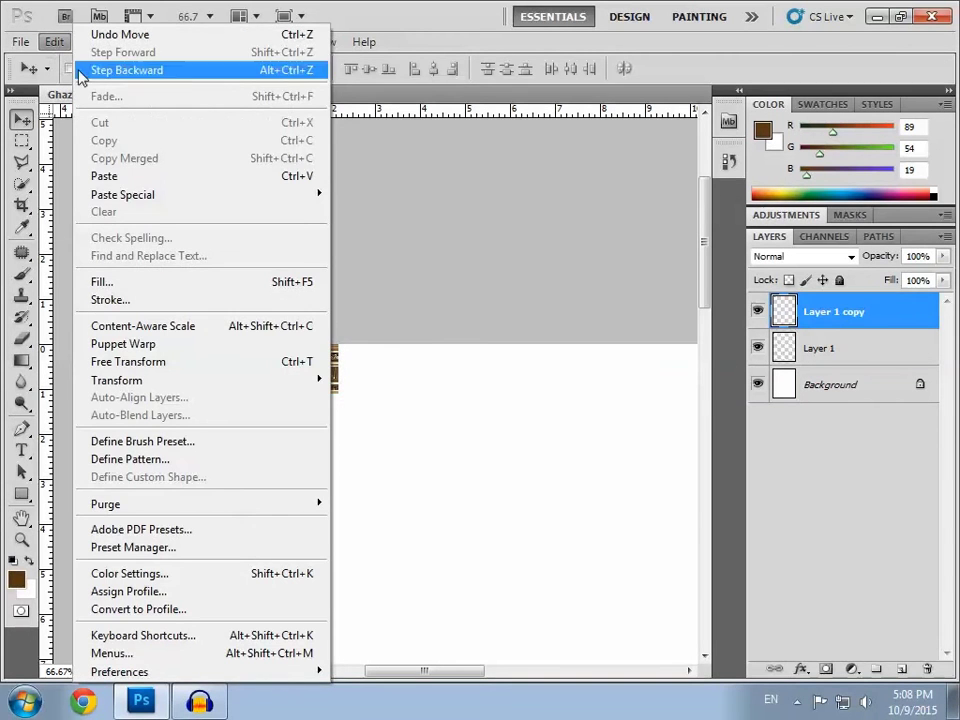
click(410, 18)
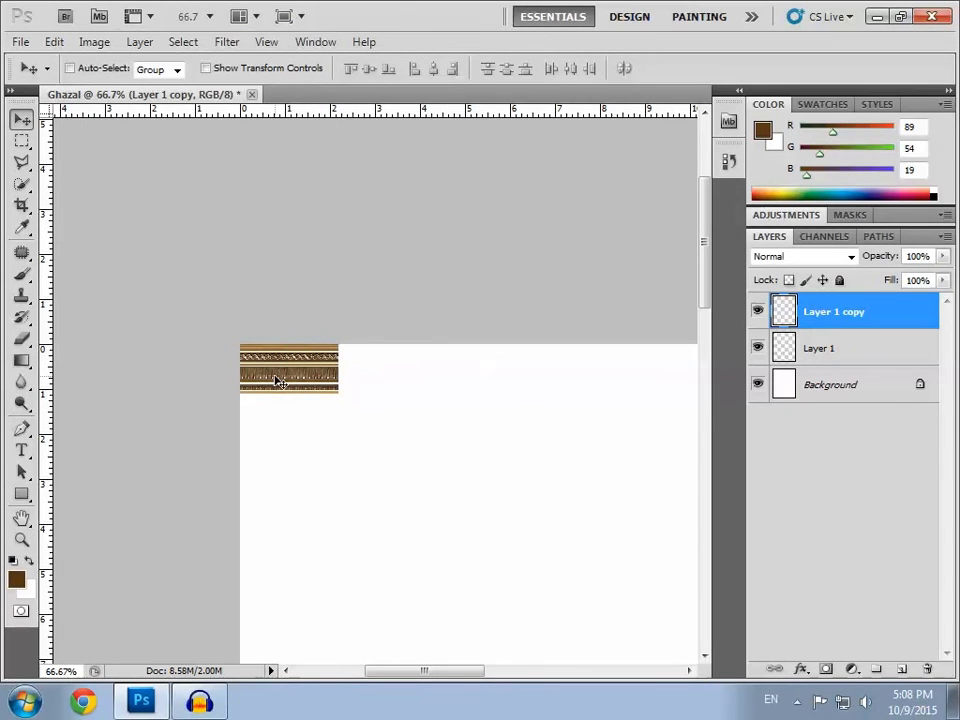
click(54, 41)
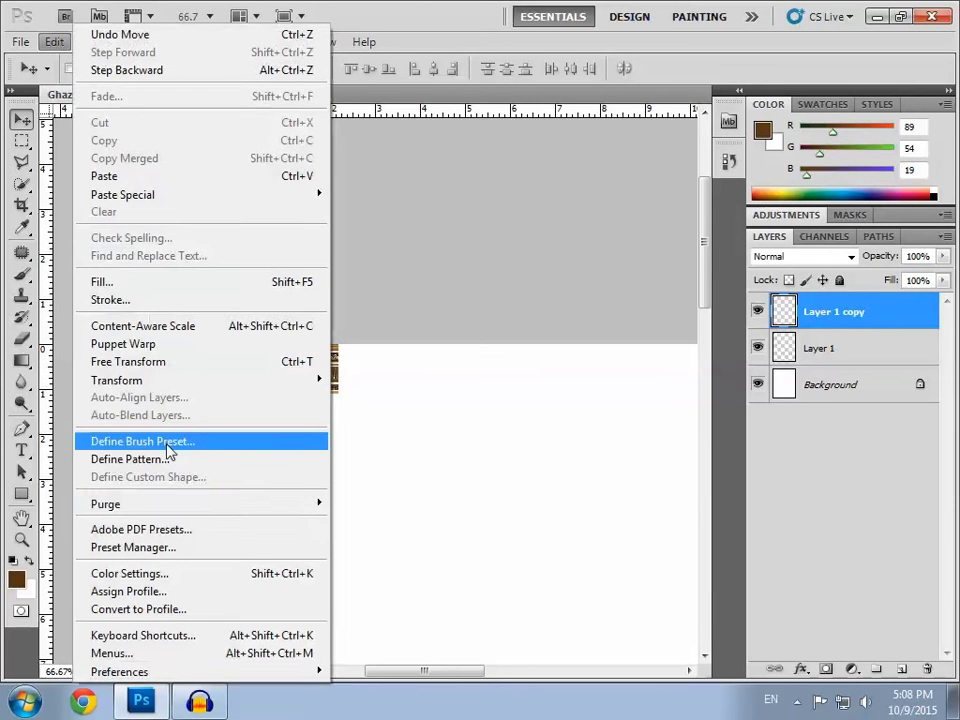
mouse_move(117, 380)
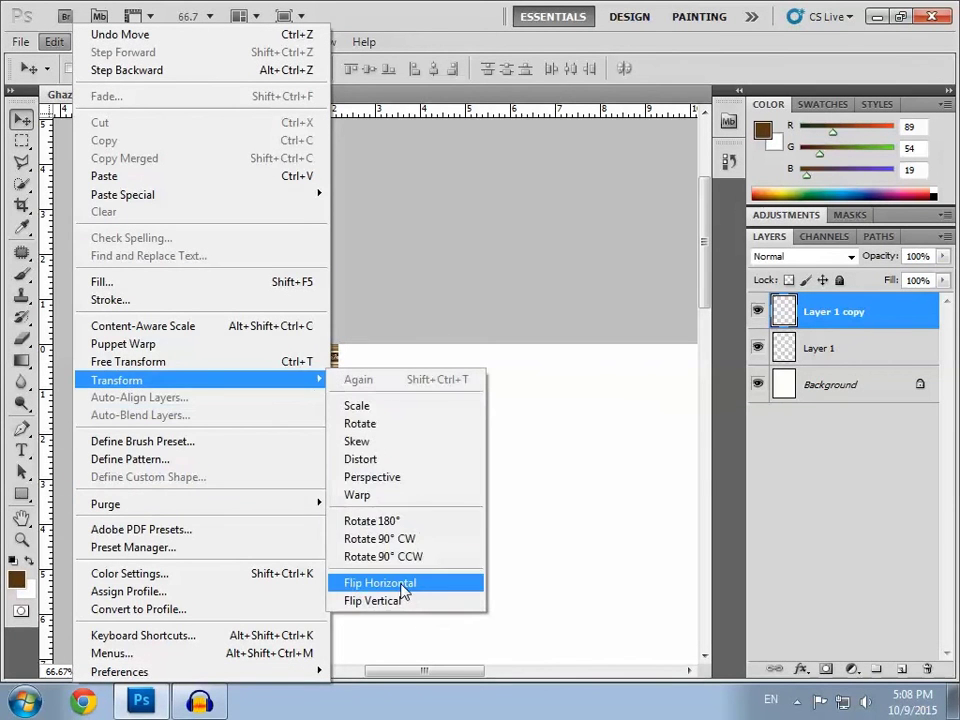
click(403, 585)
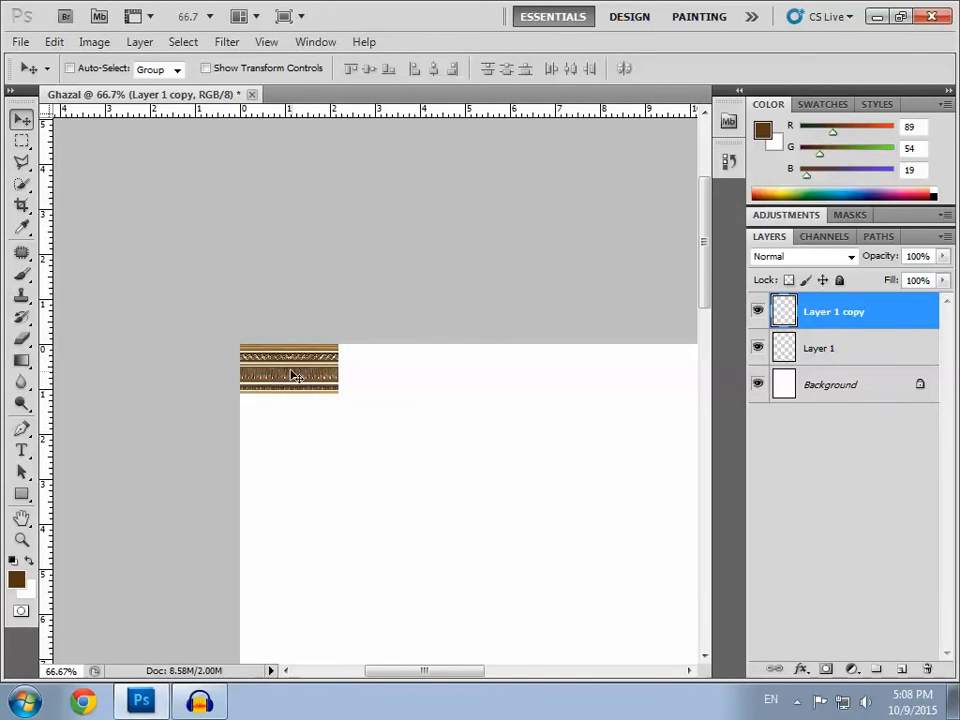
Merge Layer 1 and Layer 1 copy into a single ornament strip layer.
shift+click(789, 349)
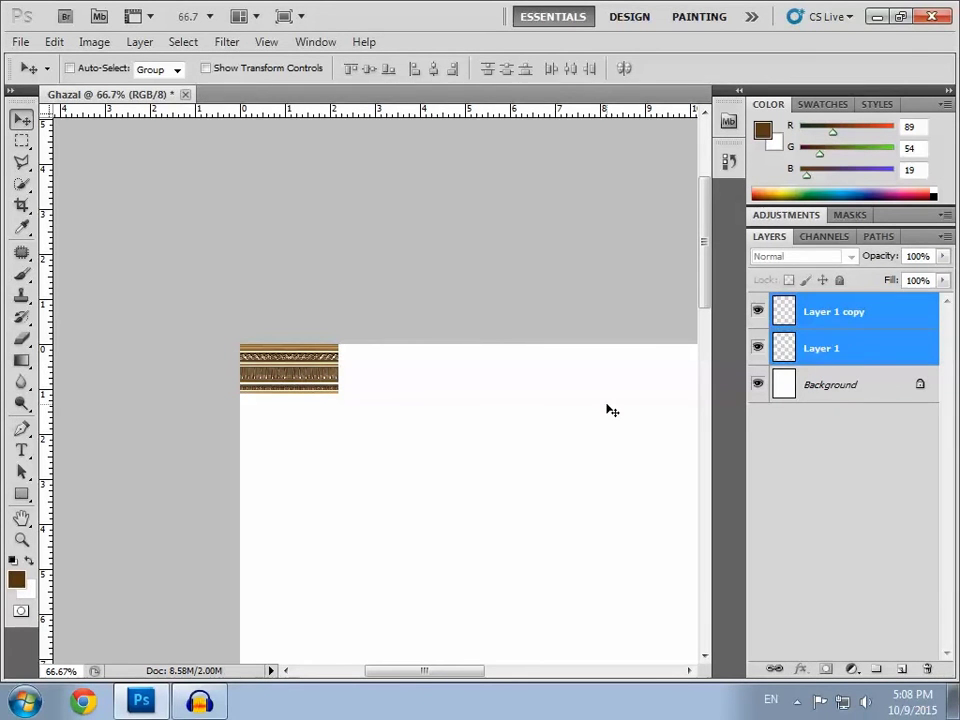
key(ctrl+e)
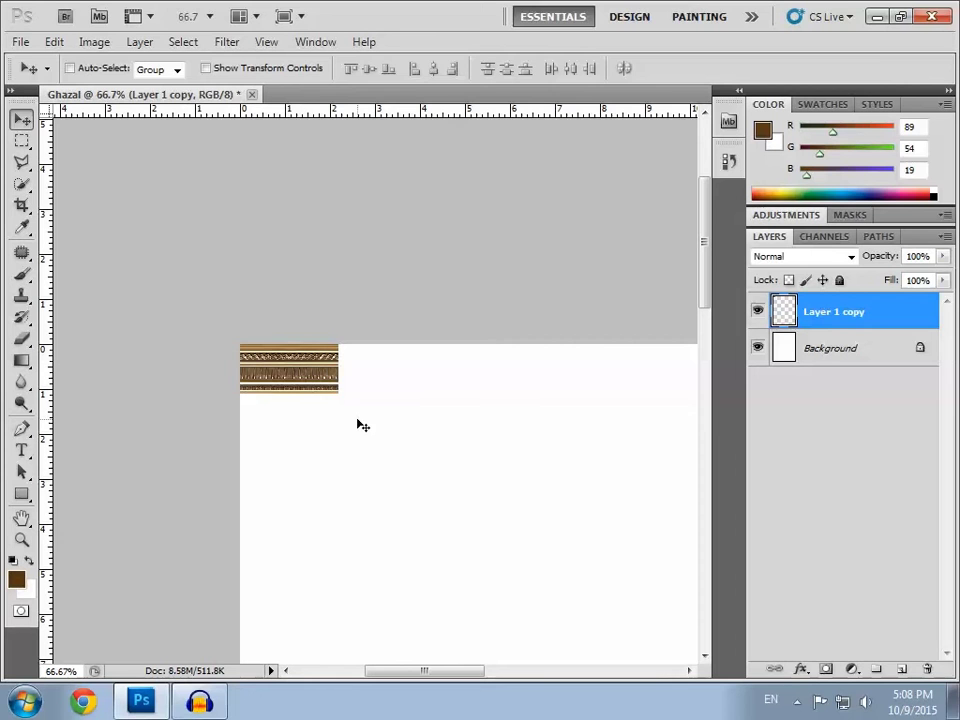
key(ctrl+t)
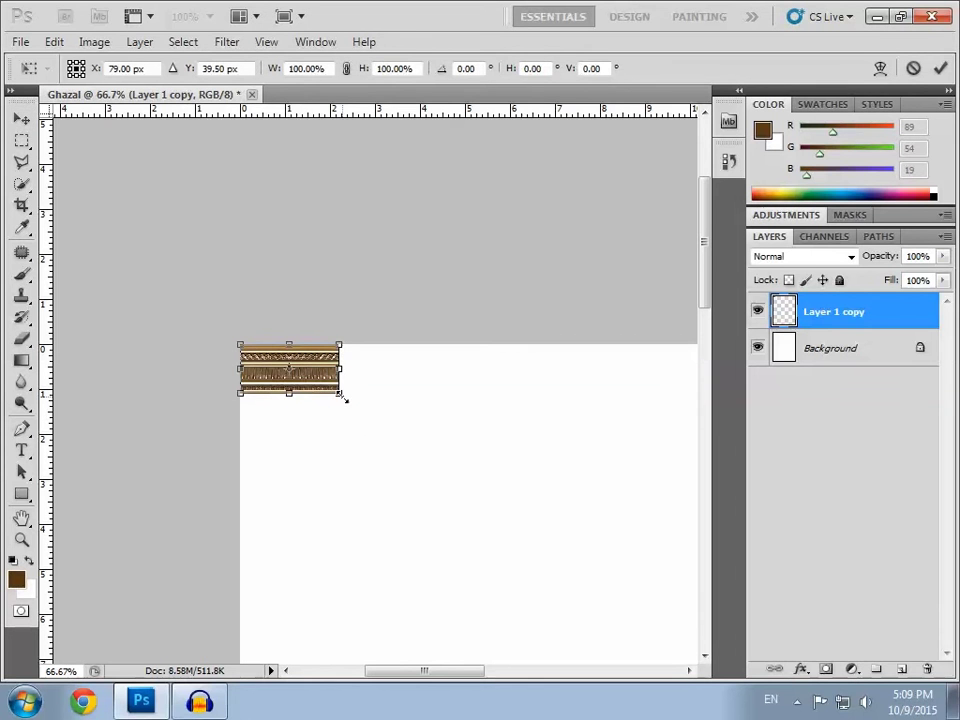
Enlarge the ornament strip to about 150% and Alt-drag copies to its right.
drag(343, 398, 392, 420)
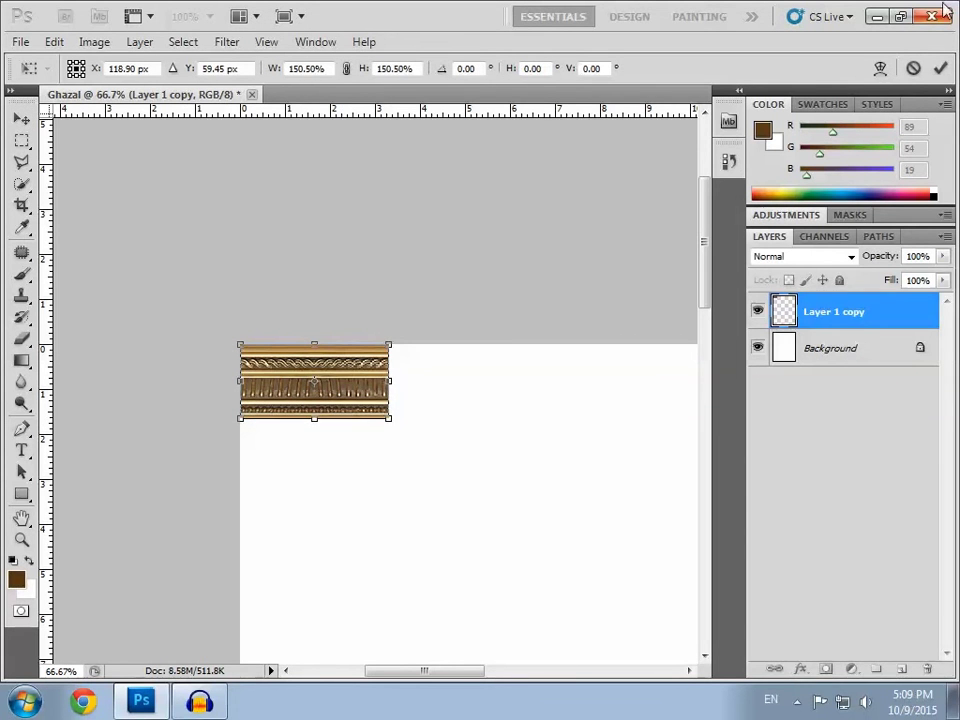
click(941, 68)
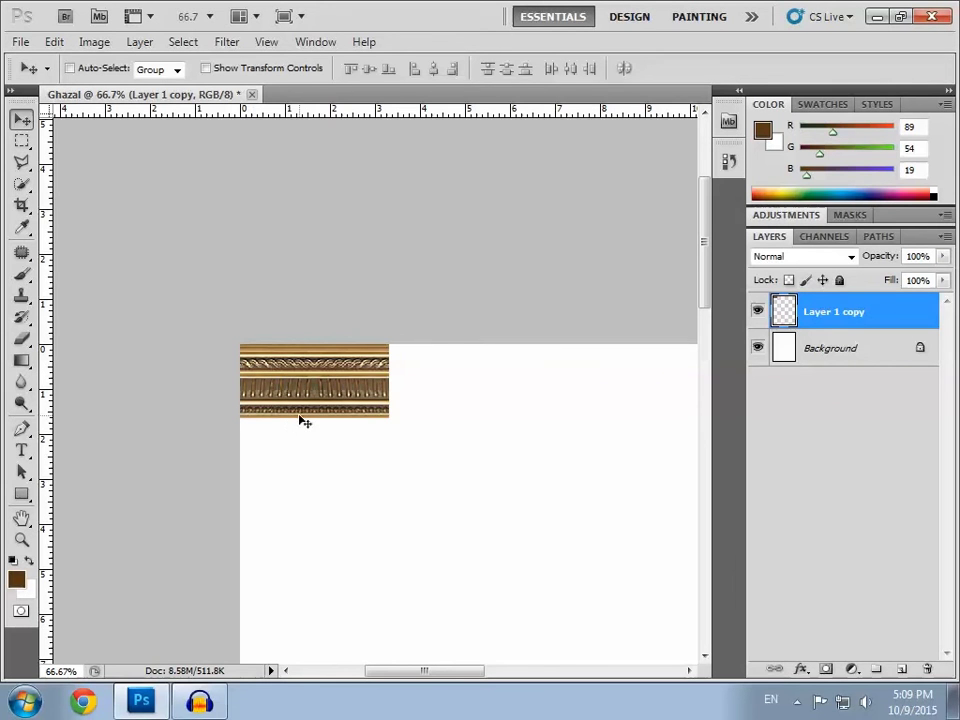
alt+drag(284, 400, 432, 397)
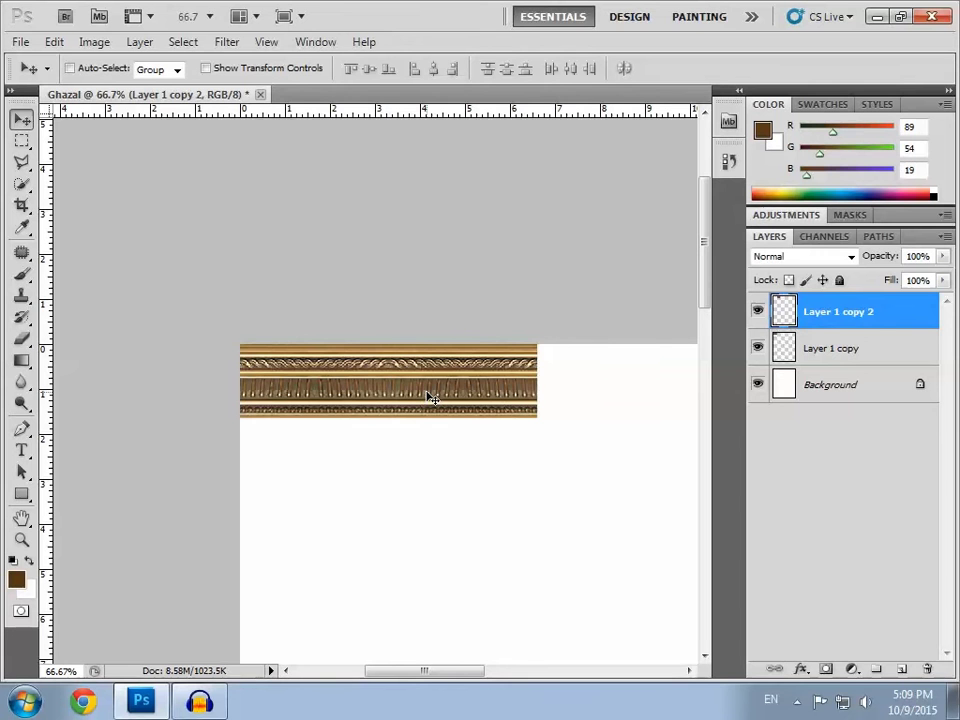
drag(446, 671, 476, 671)
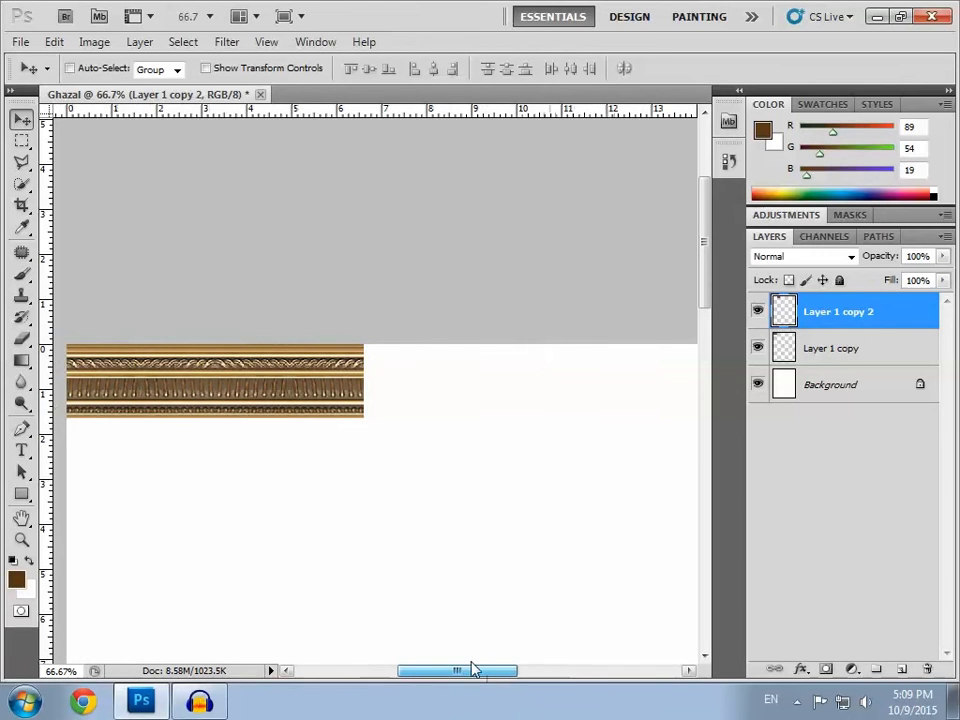
alt+drag(276, 395, 425, 395)
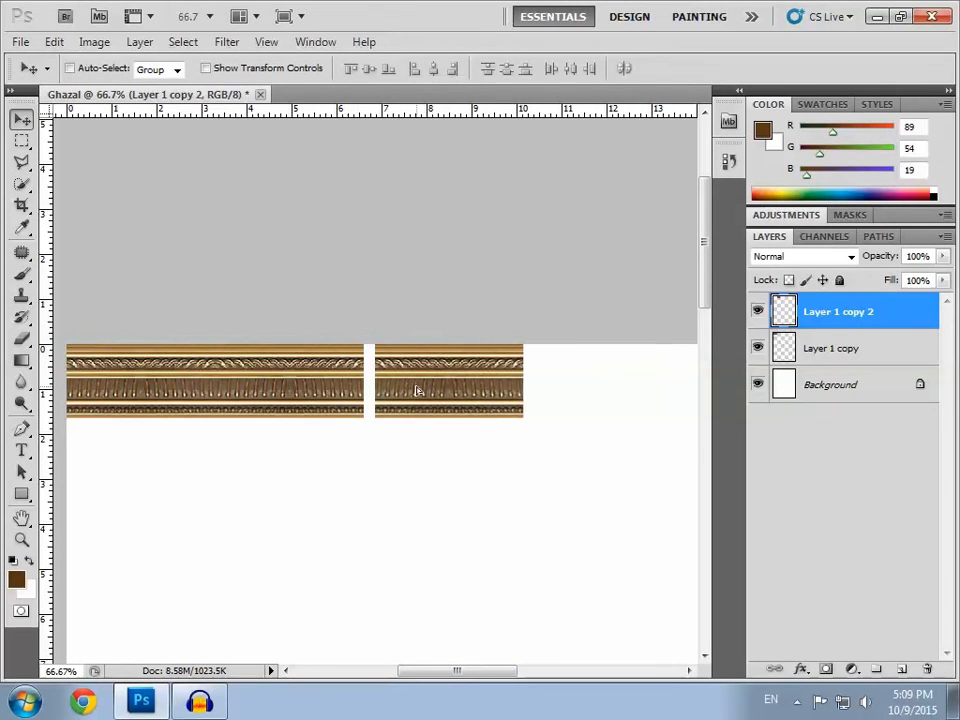
drag(449, 671, 483, 671)
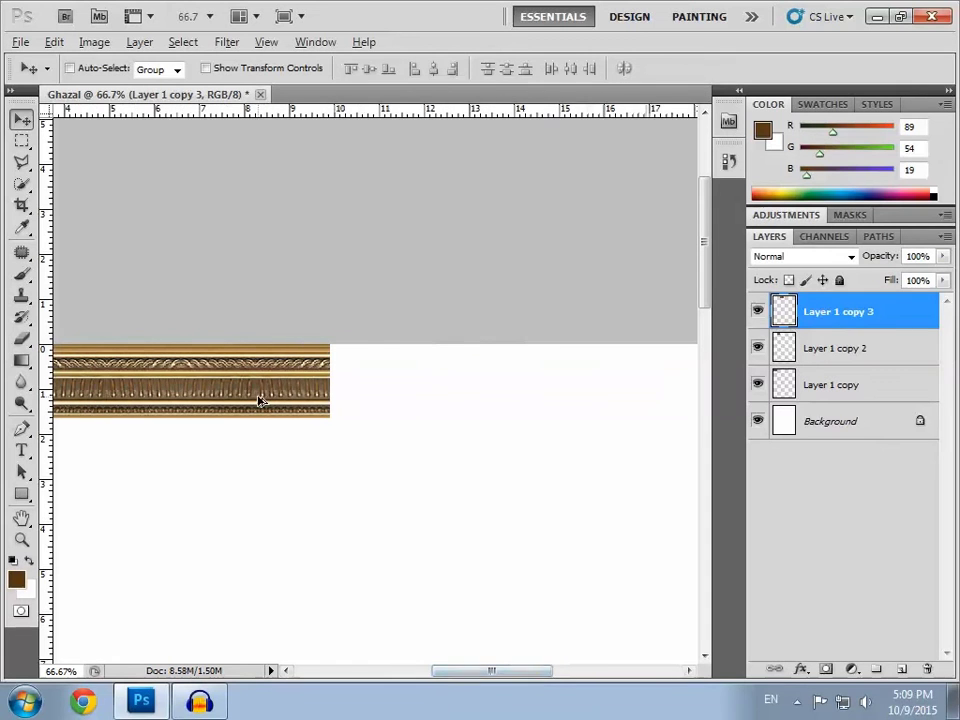
drag(242, 390, 390, 393)
Add more strip copies across the top and merge them into one border.
key(ctrl+j)
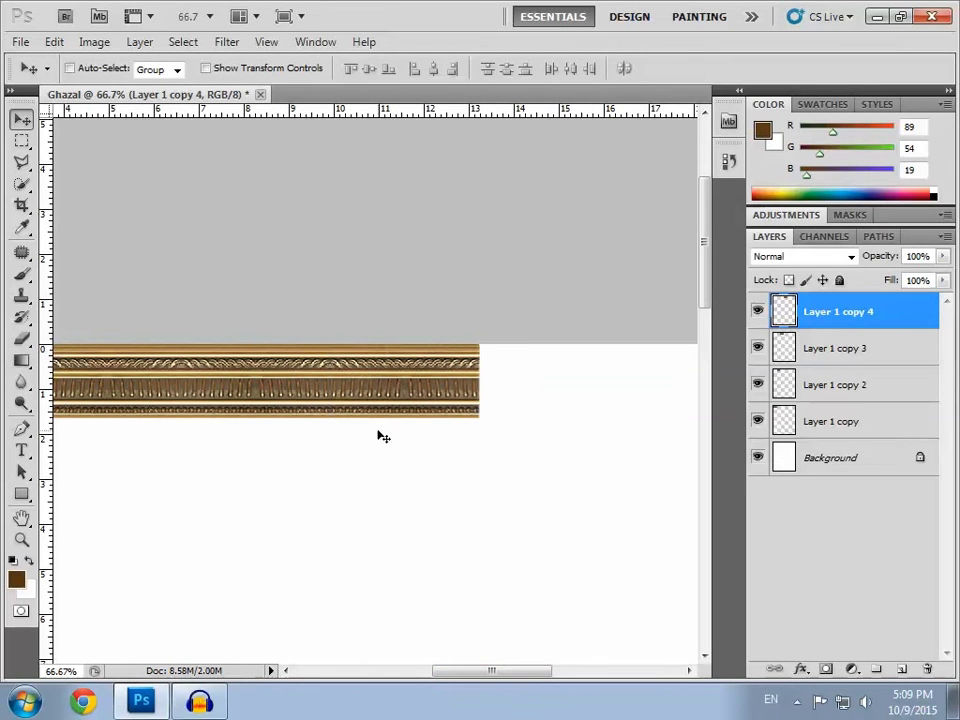
drag(514, 670, 549, 670)
drag(214, 368, 491, 388)
key(ctrl+j)
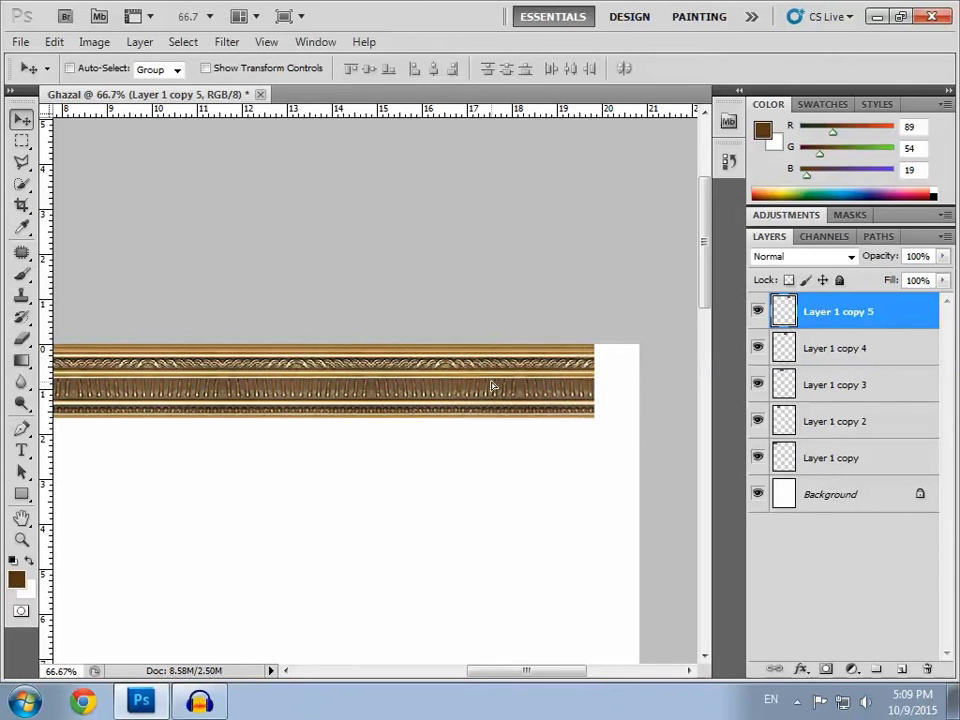
key(ctrl+j)
shift+click(828, 494)
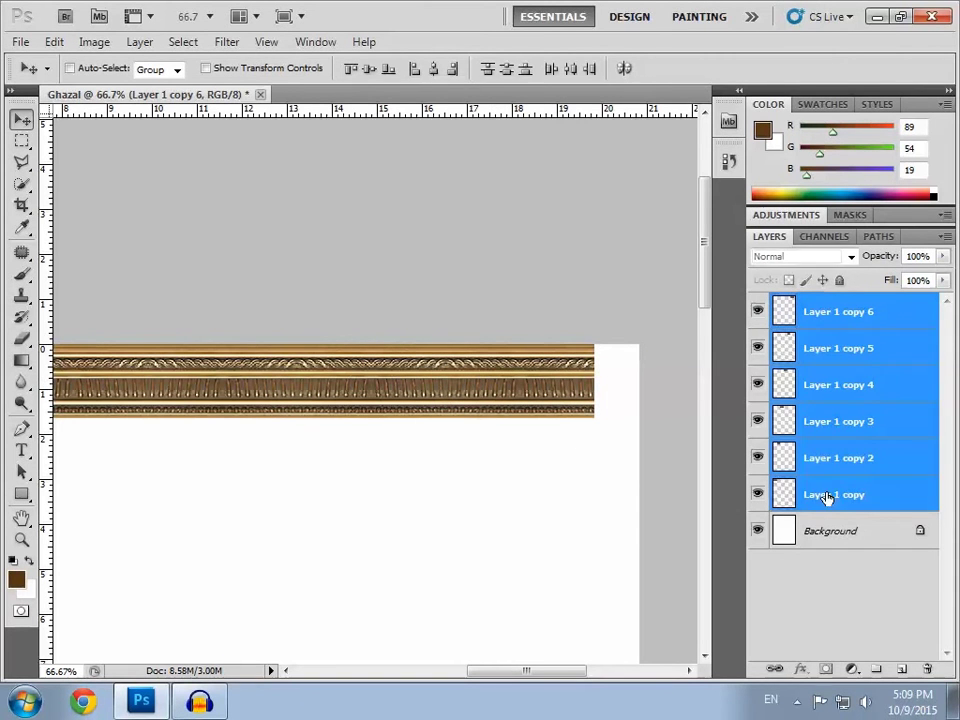
key(ctrl+e)
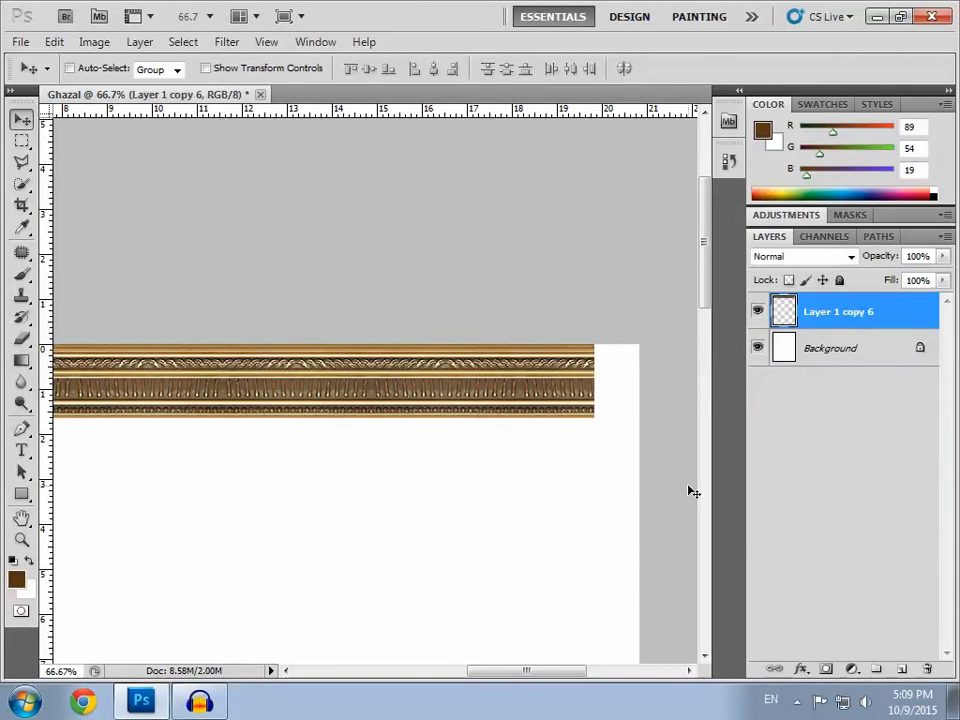
Stretch the merged top border to the page's right edge and duplicate it.
key(ctrl+t)
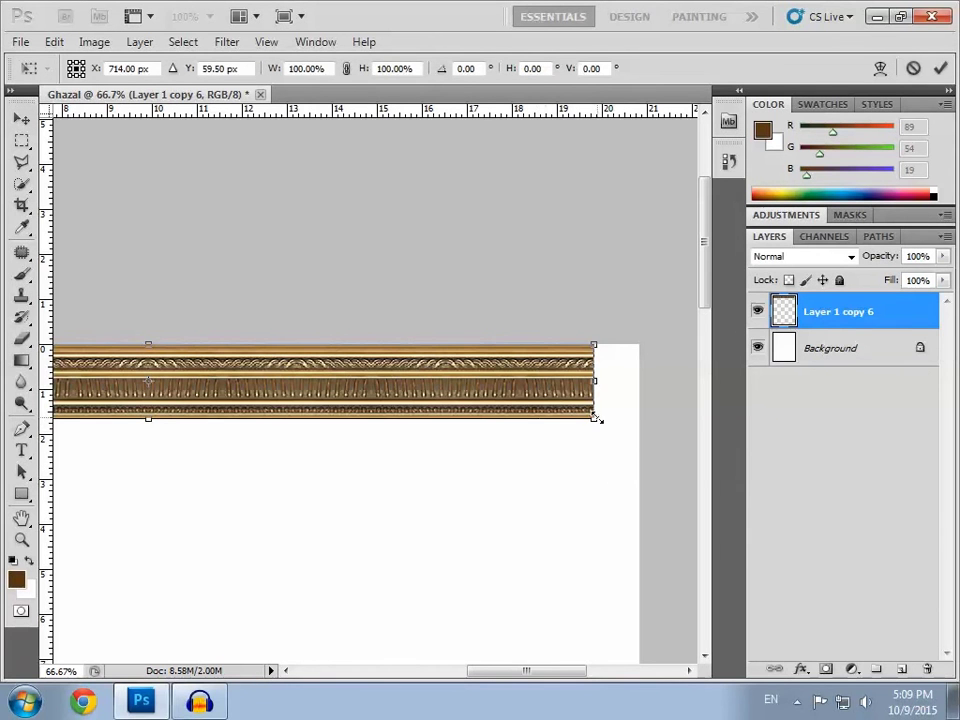
drag(596, 418, 642, 428)
key(Return)
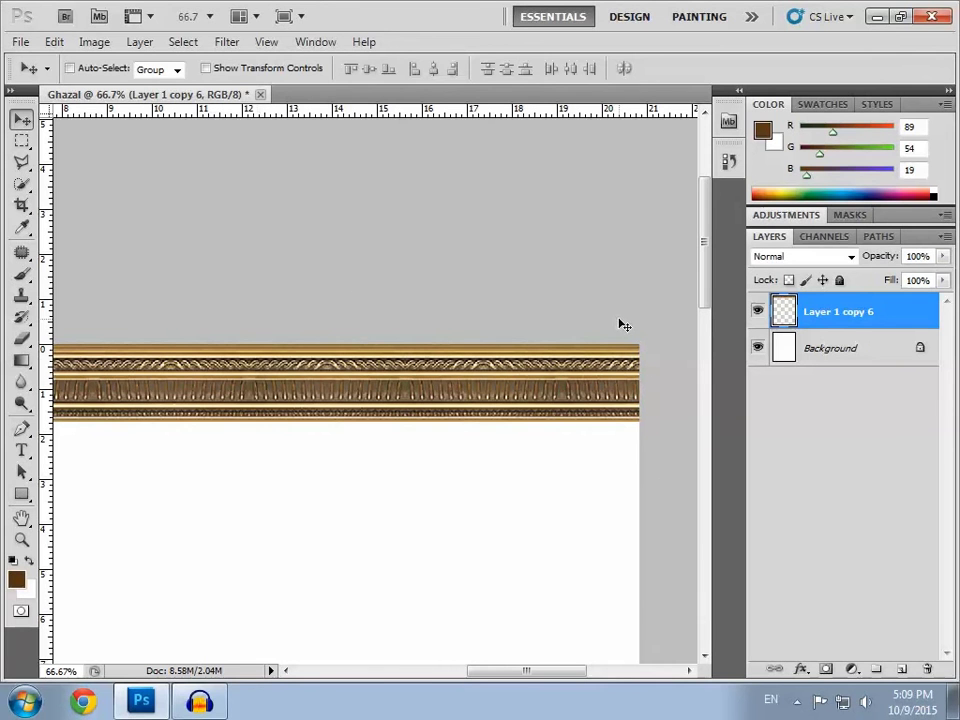
key(ctrl+j)
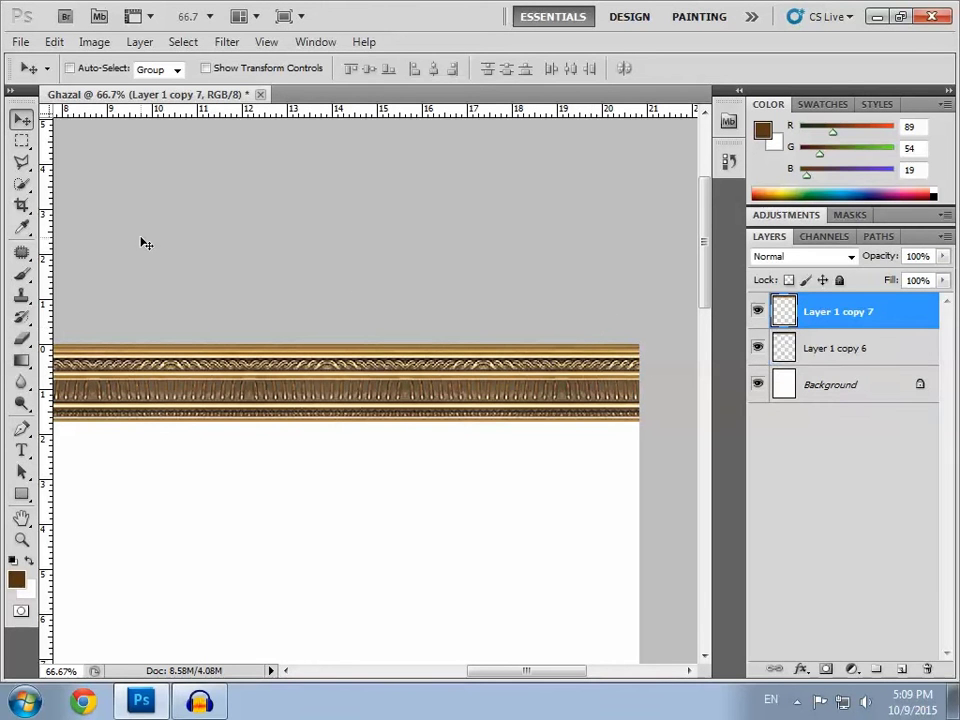
click(54, 41)
mouse_move(117, 380)
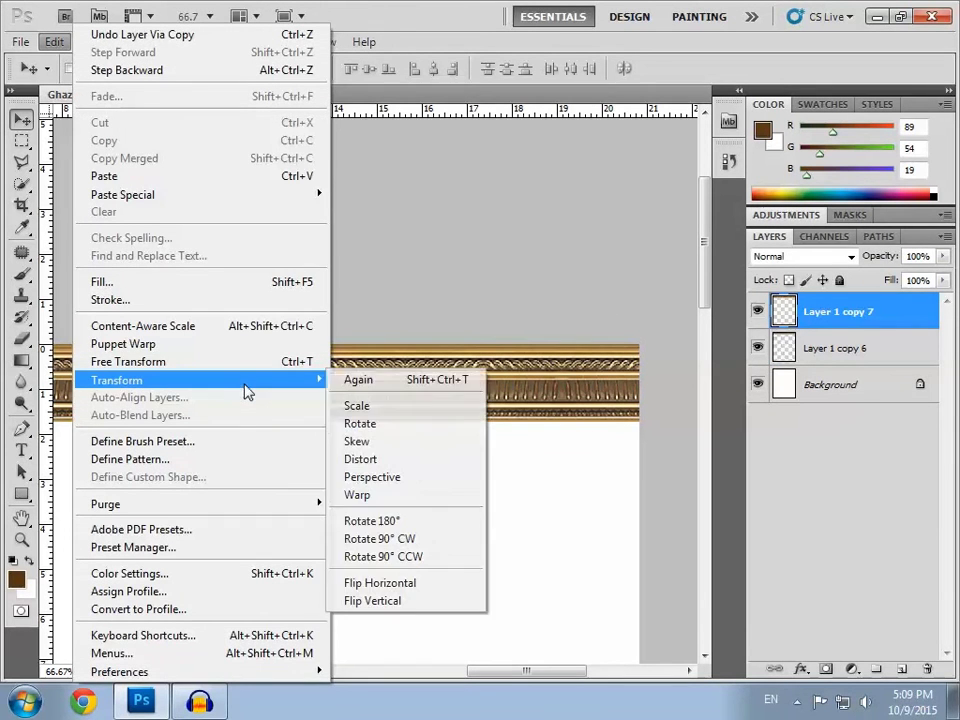
Rotate the duplicate border 90° clockwise and position it down the right edge.
click(382, 538)
mouse_move(214, 443)
mouse_down()
mouse_move(594, 615)
mouse_move(586, 562)
mouse_up()
drag(581, 547, 616, 428)
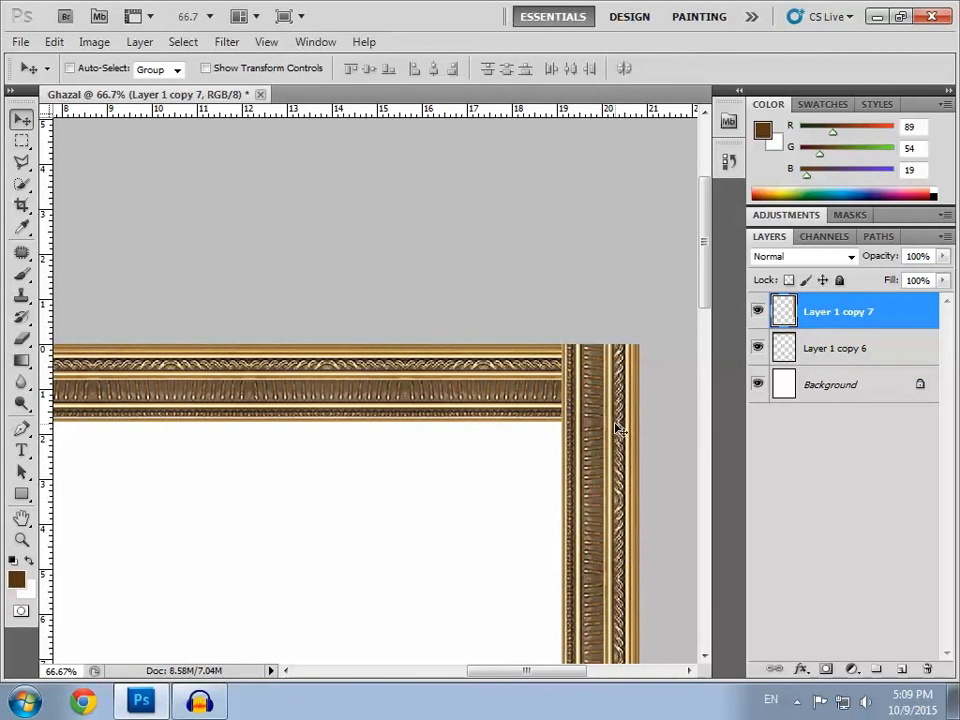
Miter the top-right corner by deleting the overlap with a Polygonal Lasso selection.
click(22, 162)
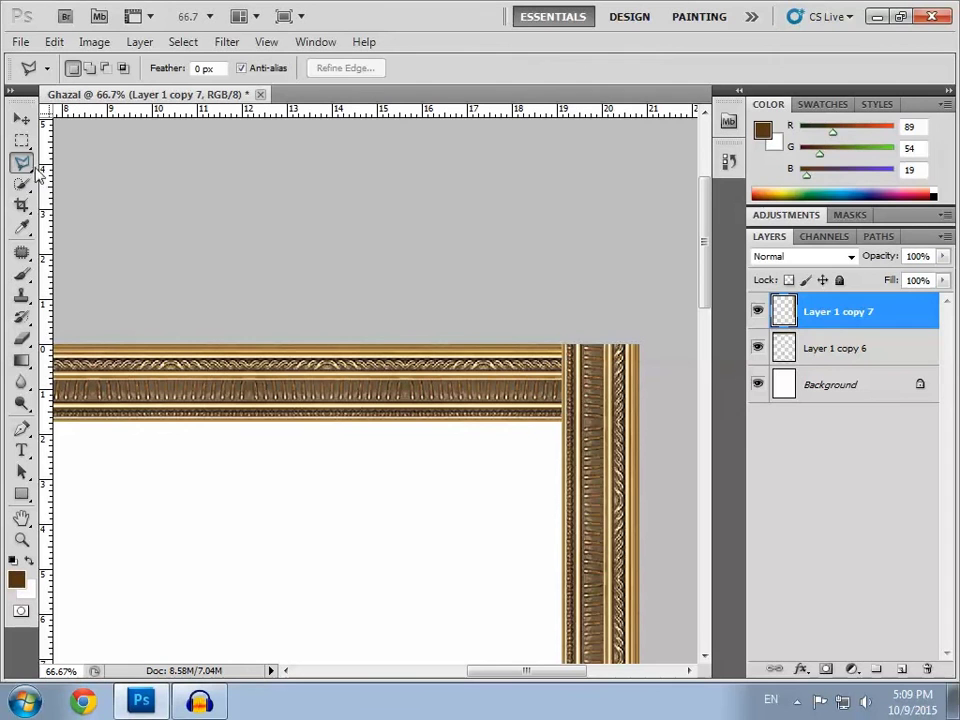
right_click(23, 167)
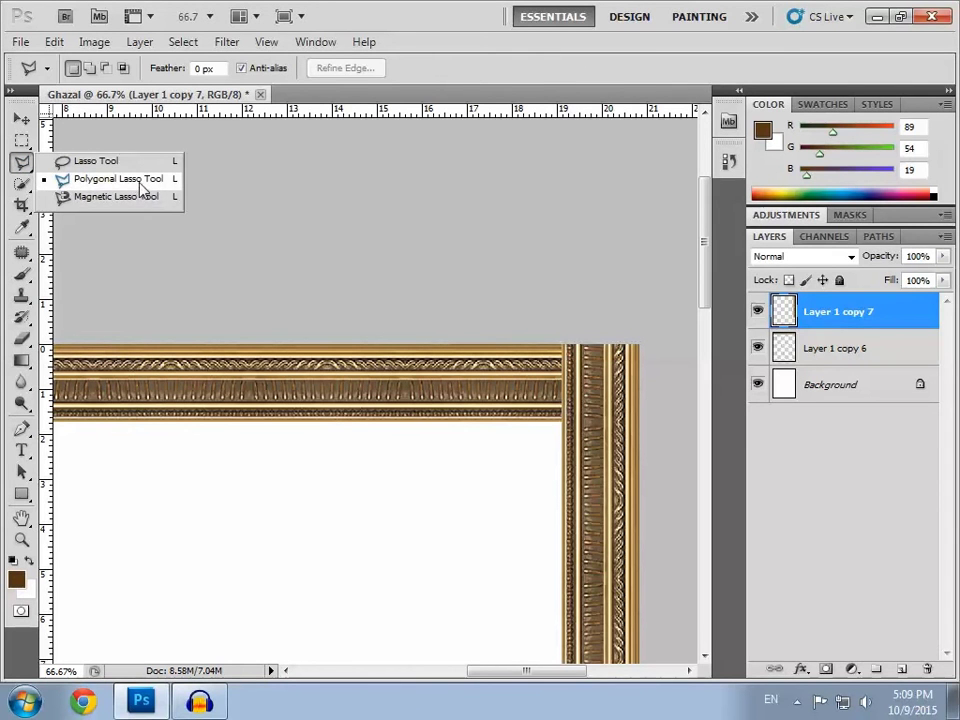
click(133, 181)
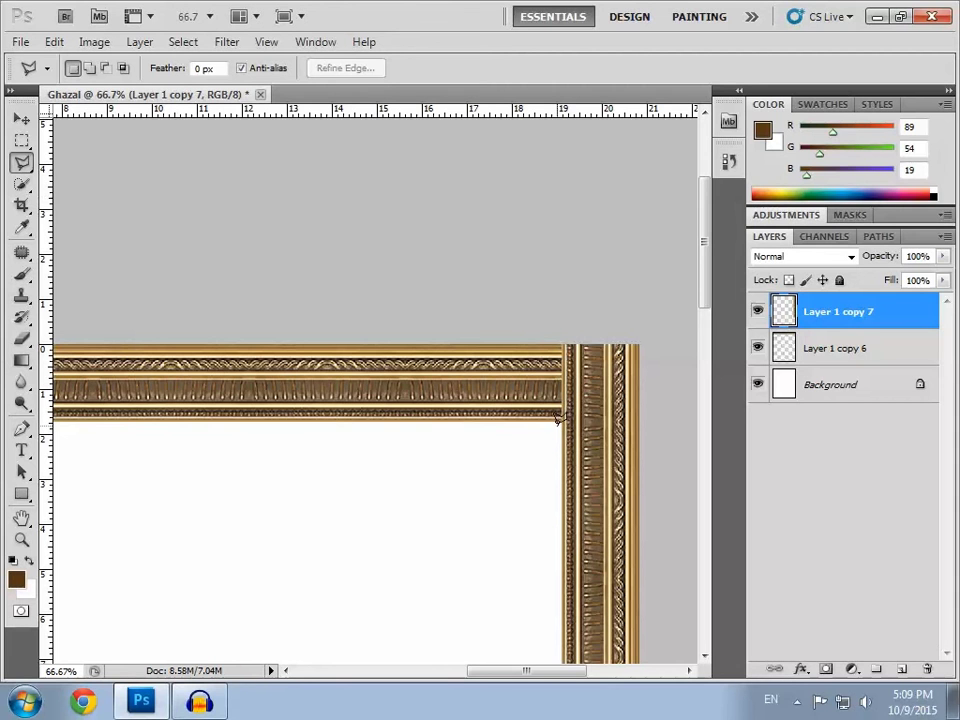
click(557, 421)
click(658, 324)
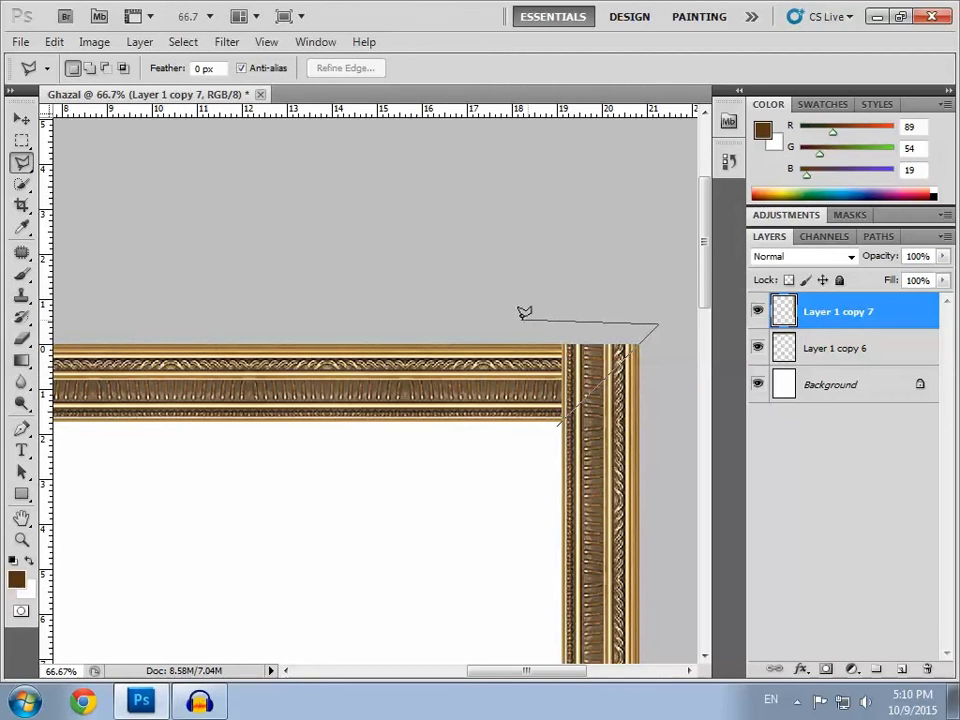
click(558, 420)
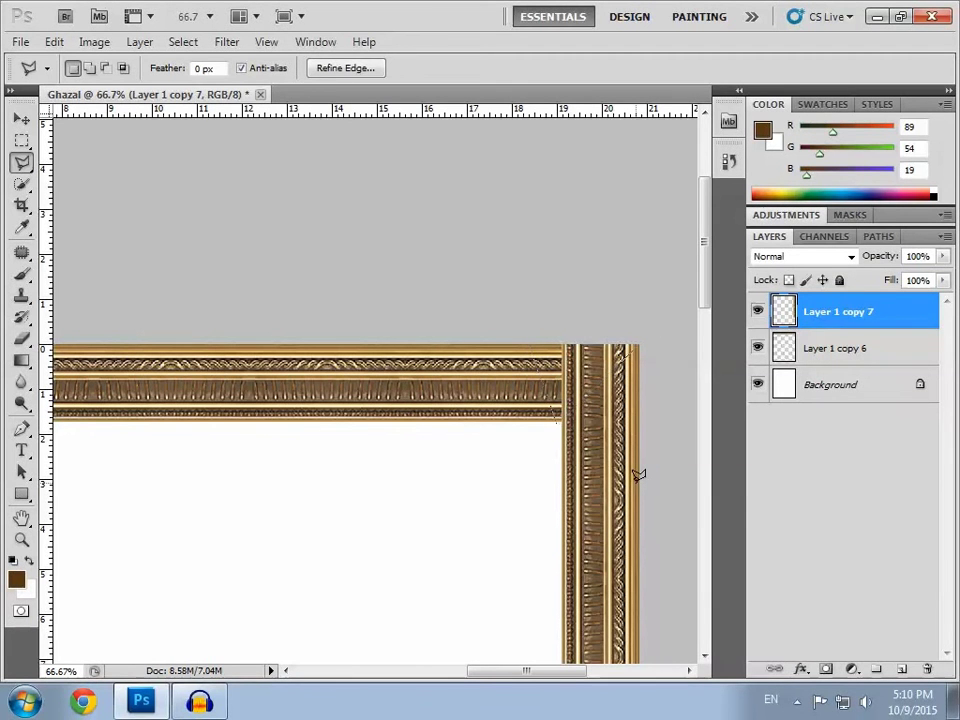
key(Delete)
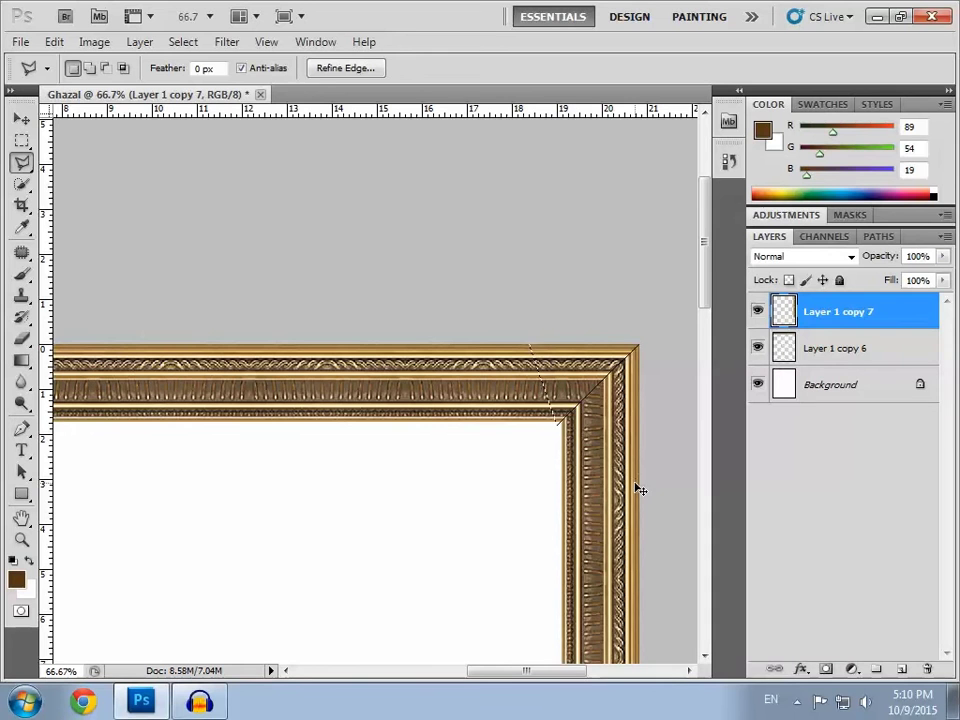
key(ctrl+d)
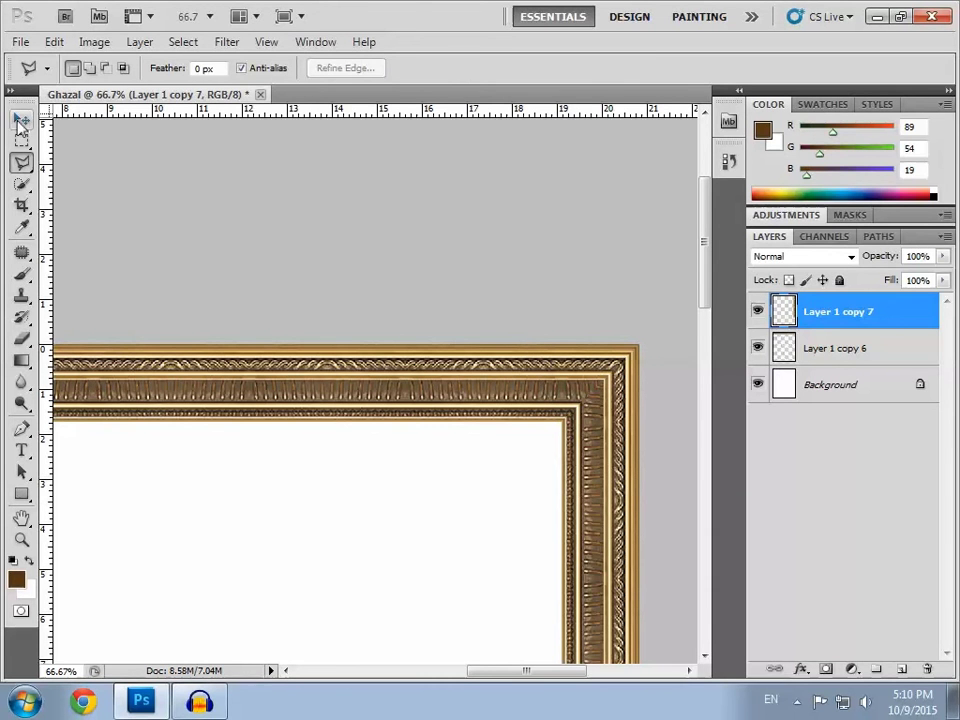
Duplicate the right frame strip to the left edge and flip it horizontally into a mitred corner.
click(20, 120)
drag(559, 677, 561, 679)
drag(578, 495, 98, 494)
key(ctrl+j)
mouse_move(505, 677)
mouse_down()
mouse_move(591, 677)
mouse_move(426, 677)
mouse_up()
drag(521, 564, 126, 543)
key(shift+Left)
key(shift+Left)
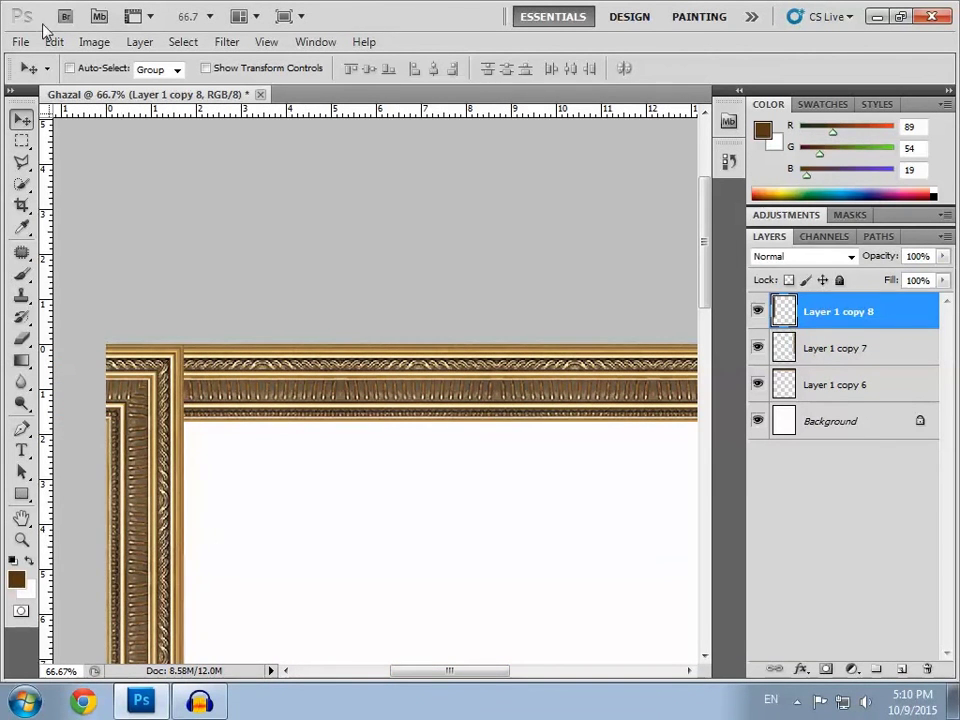
click(53, 41)
mouse_move(200, 380)
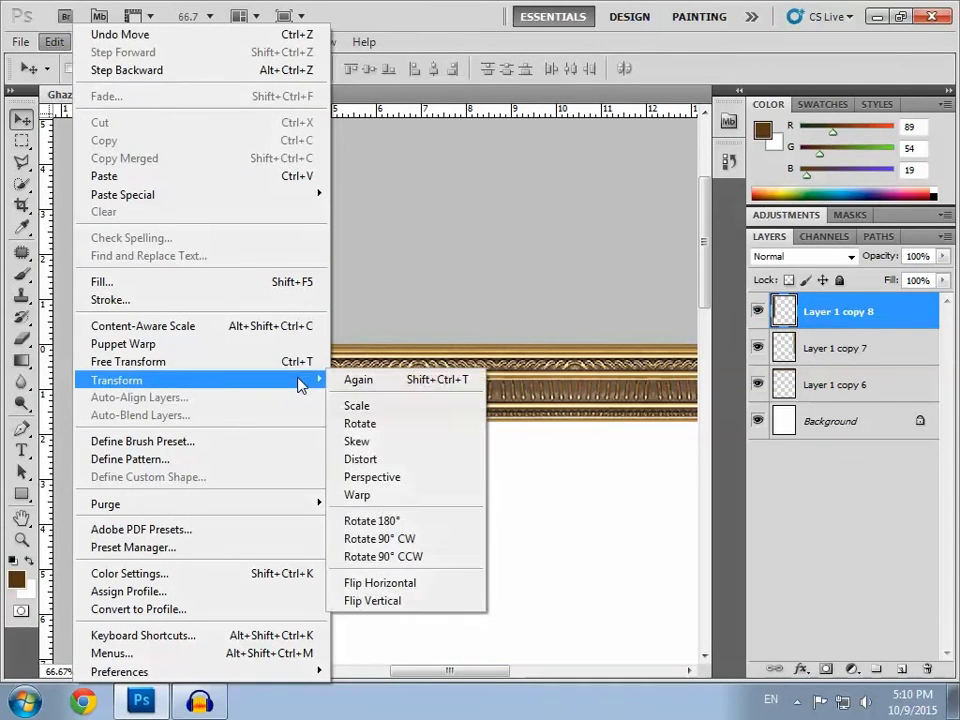
click(385, 600)
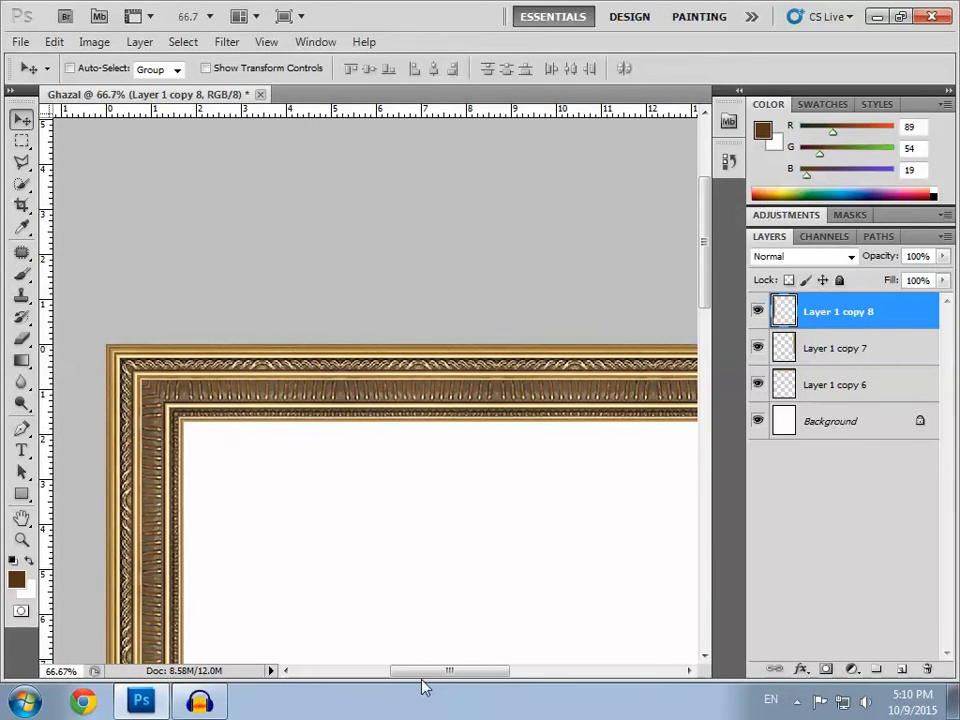
Merge the top and both side frame-strip layers into one layer, Layer 1 copy 8.
click(21, 540)
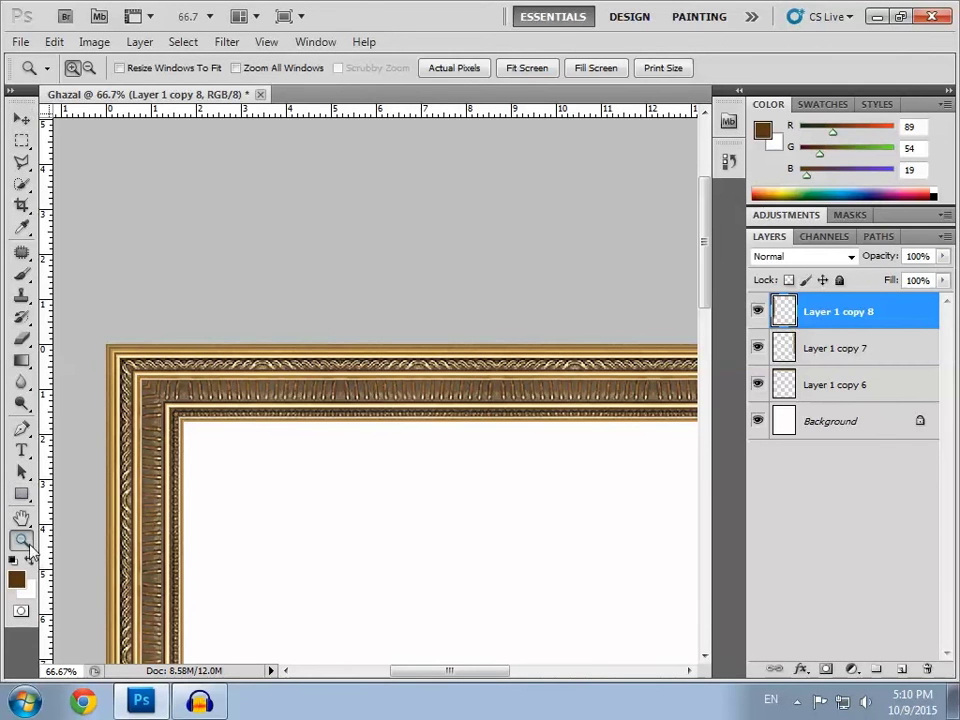
click(488, 70)
click(522, 69)
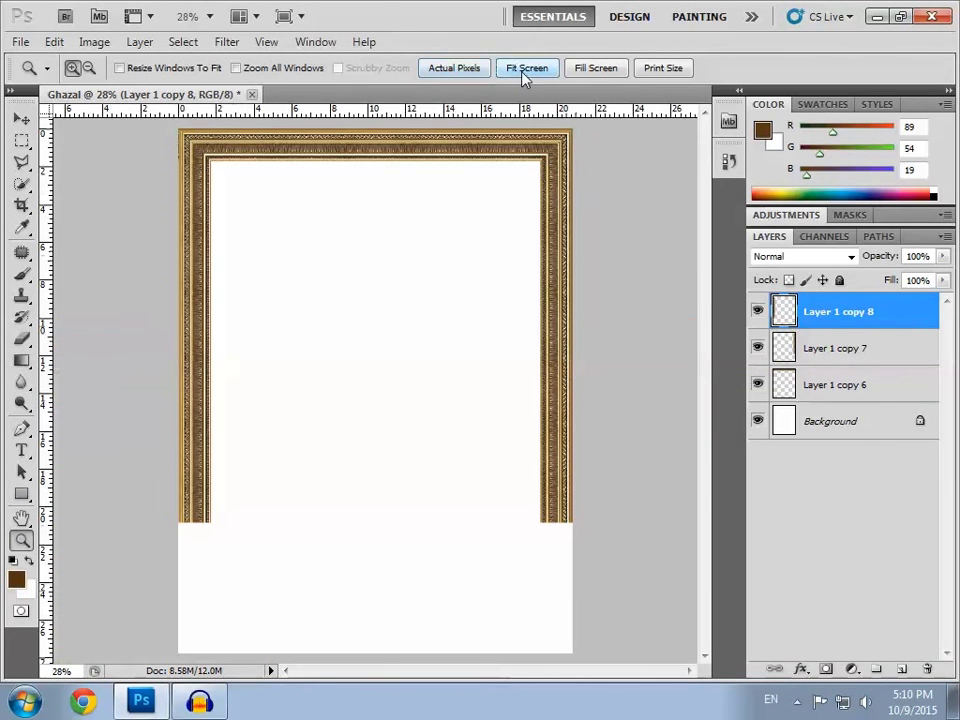
click(22, 120)
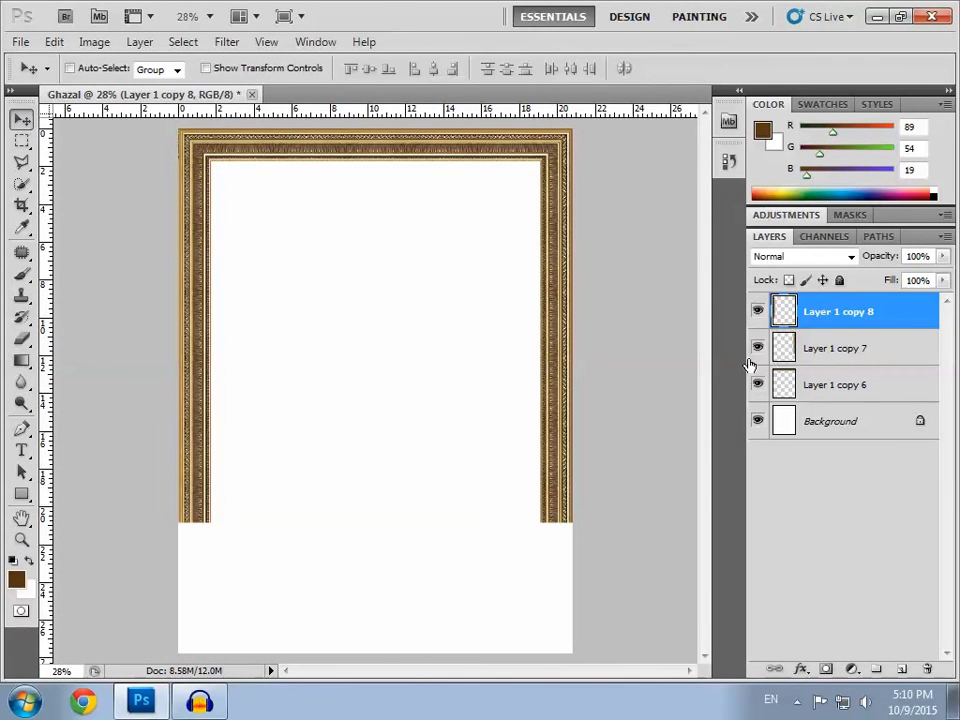
shift+click(806, 391)
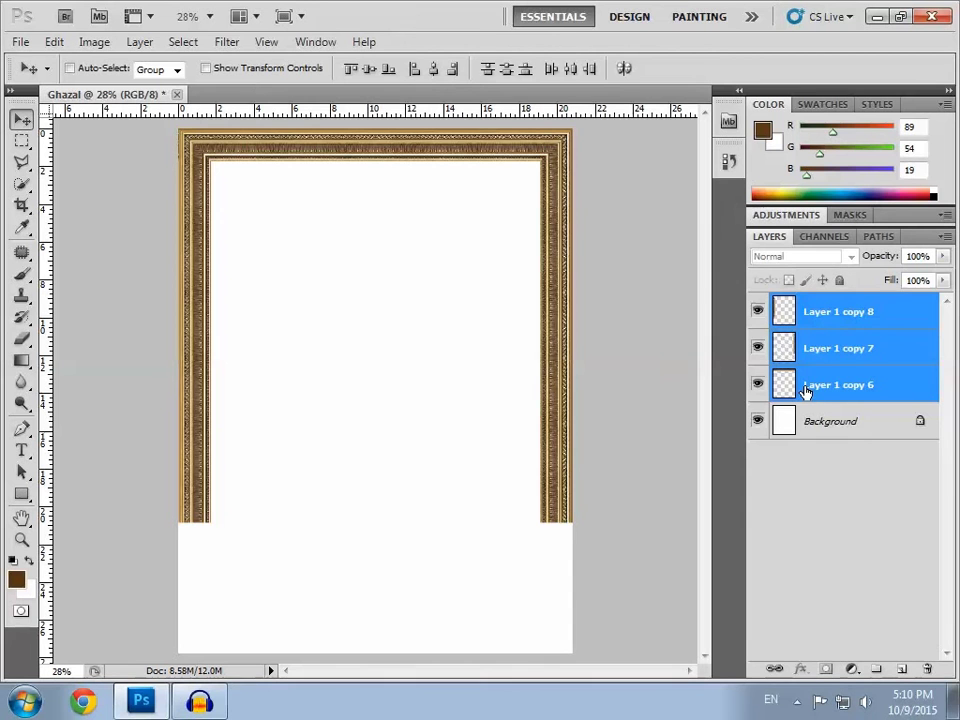
key(ctrl+e)
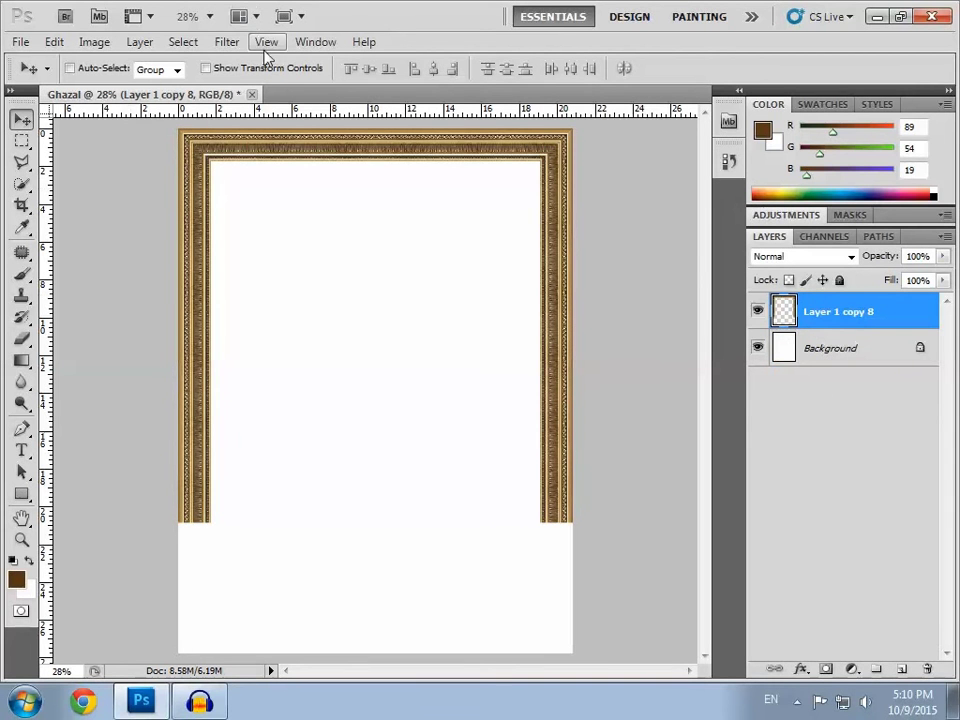
click(266, 44)
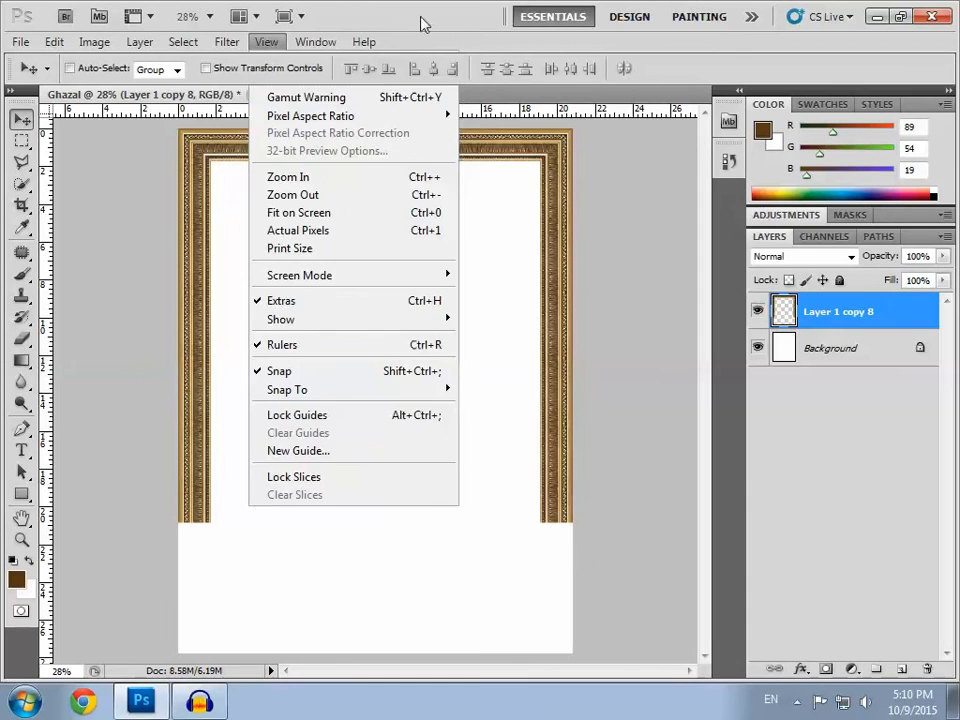
click(465, 171)
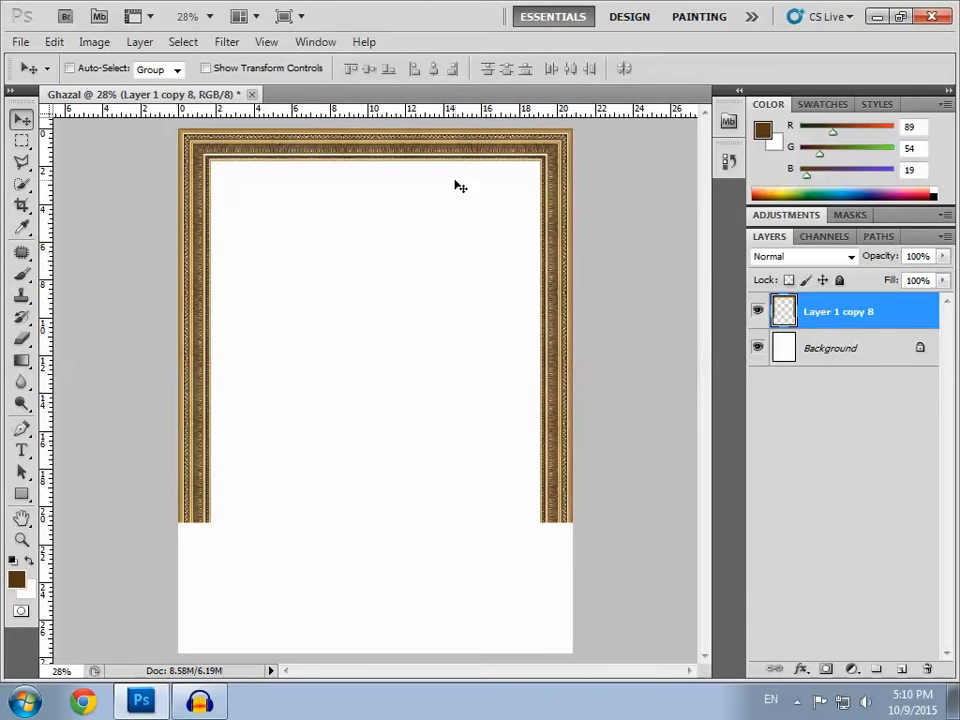
drag(300, 117, 286, 391)
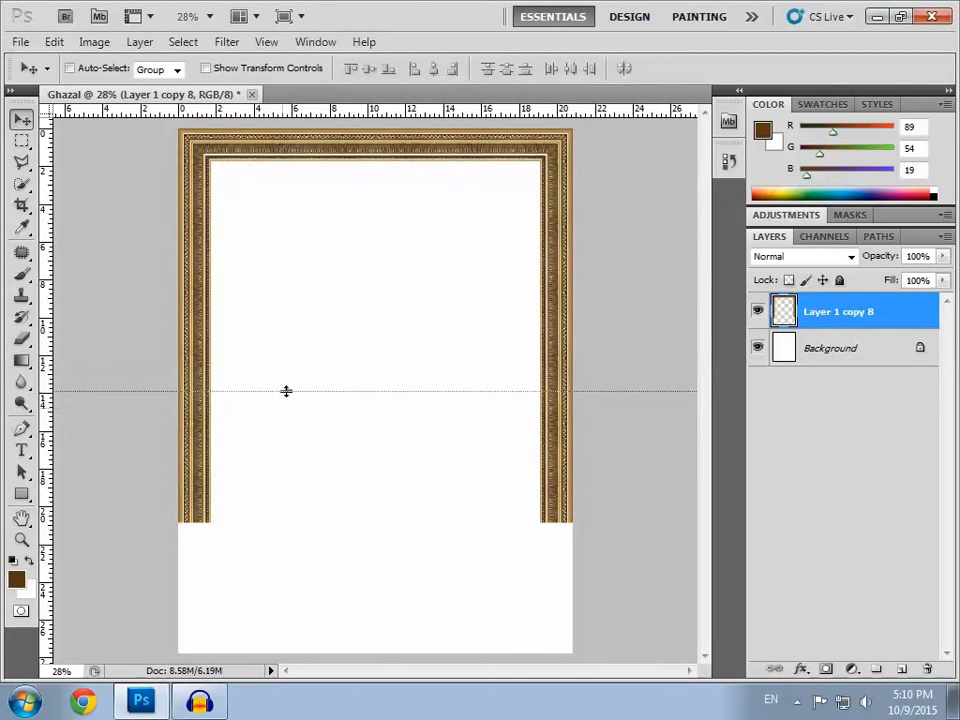
drag(286, 391, 289, 404)
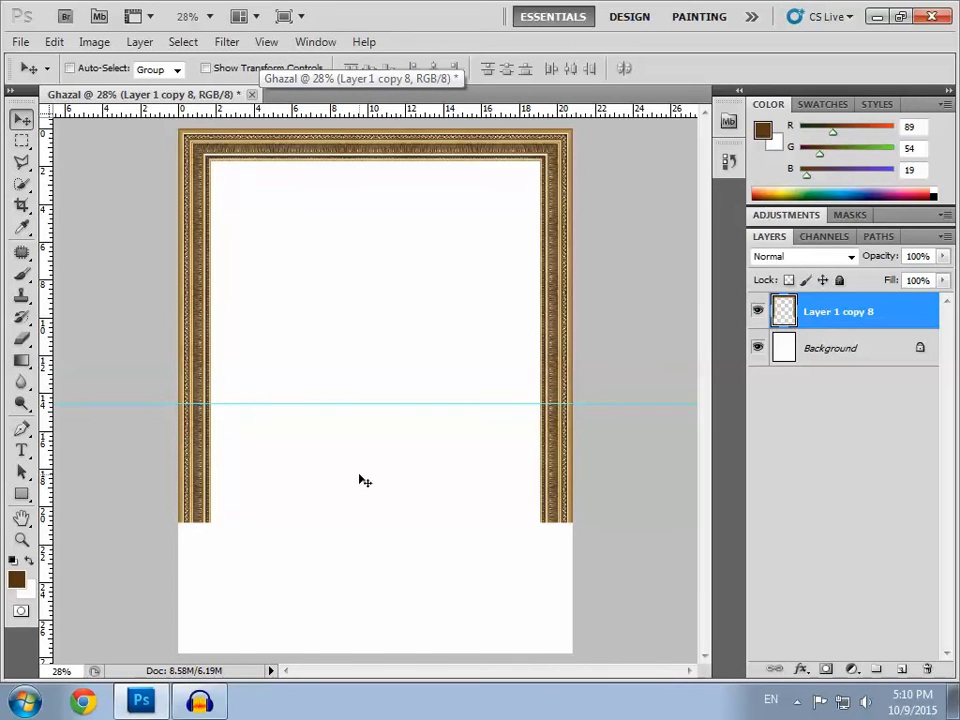
key(ctrl+t)
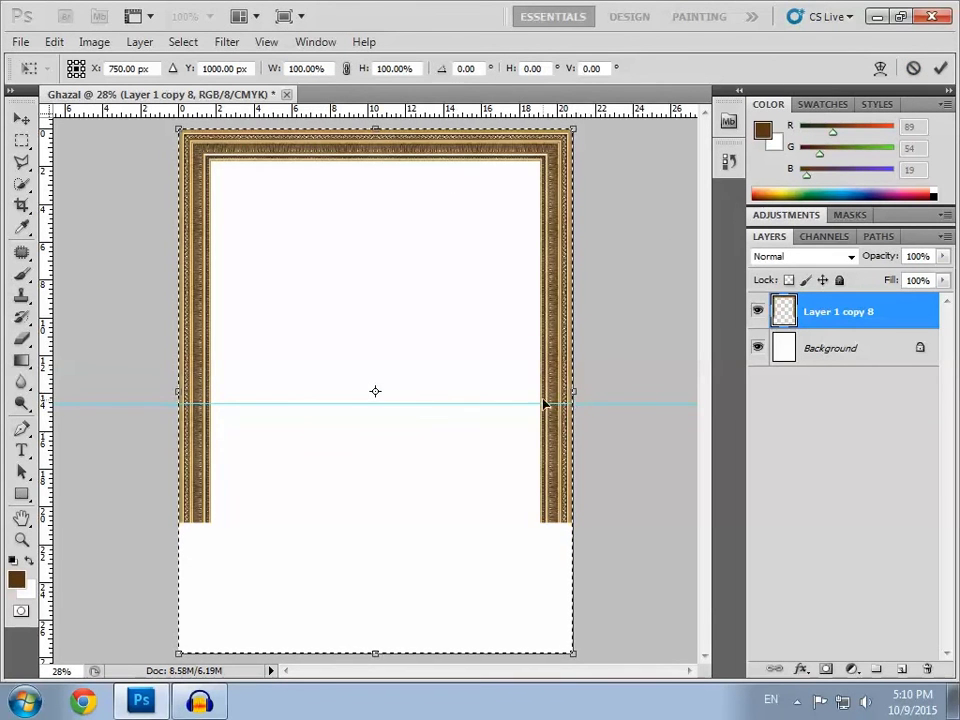
click(941, 68)
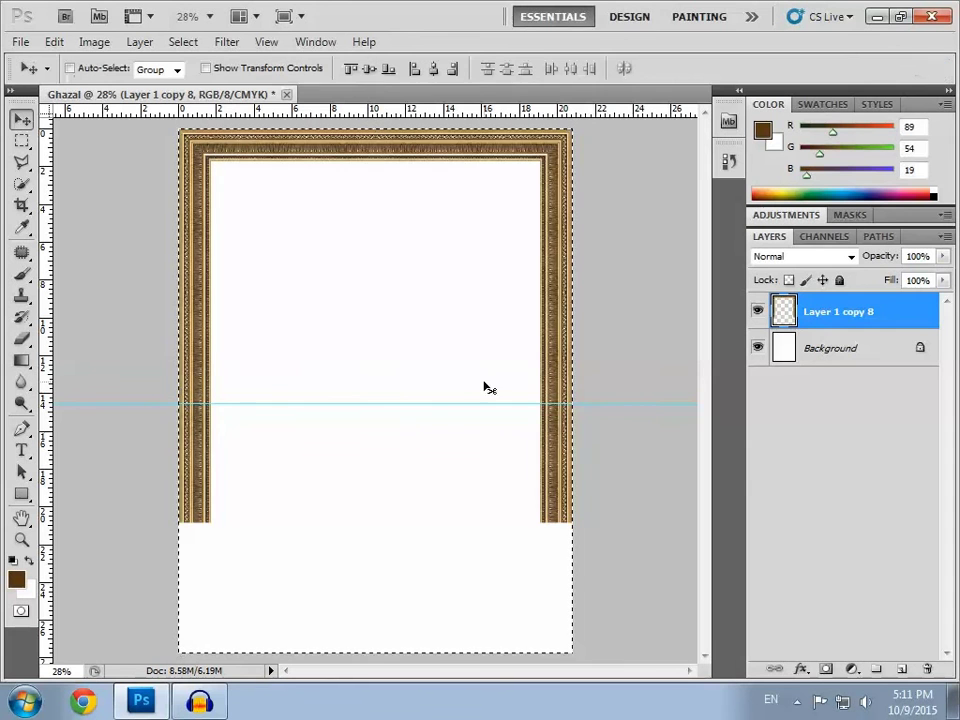
drag(401, 403, 400, 391)
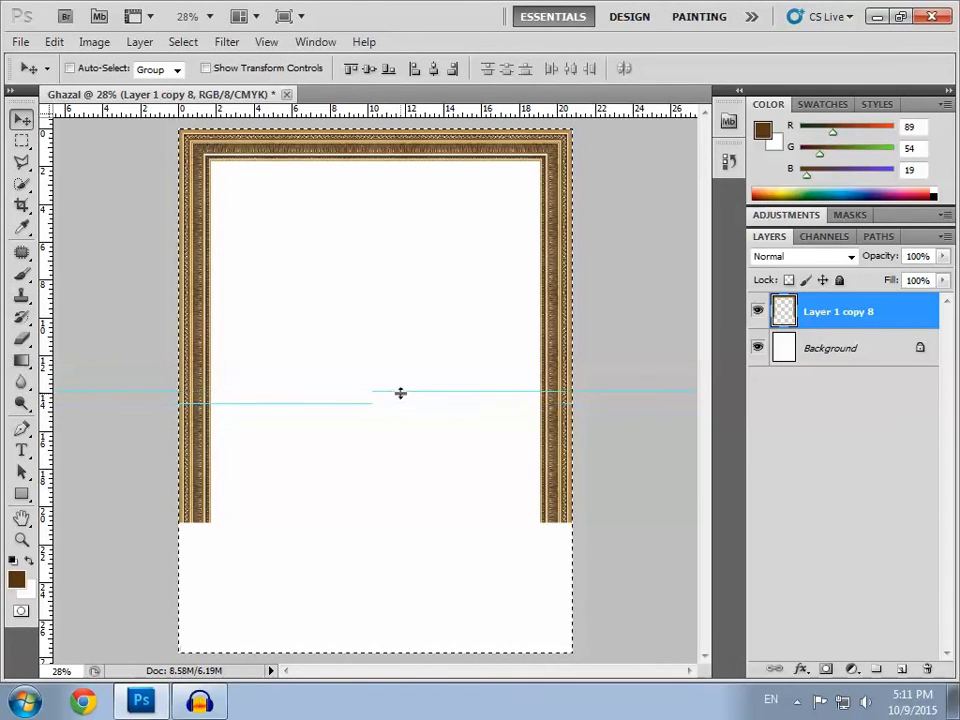
key(ctrl+t)
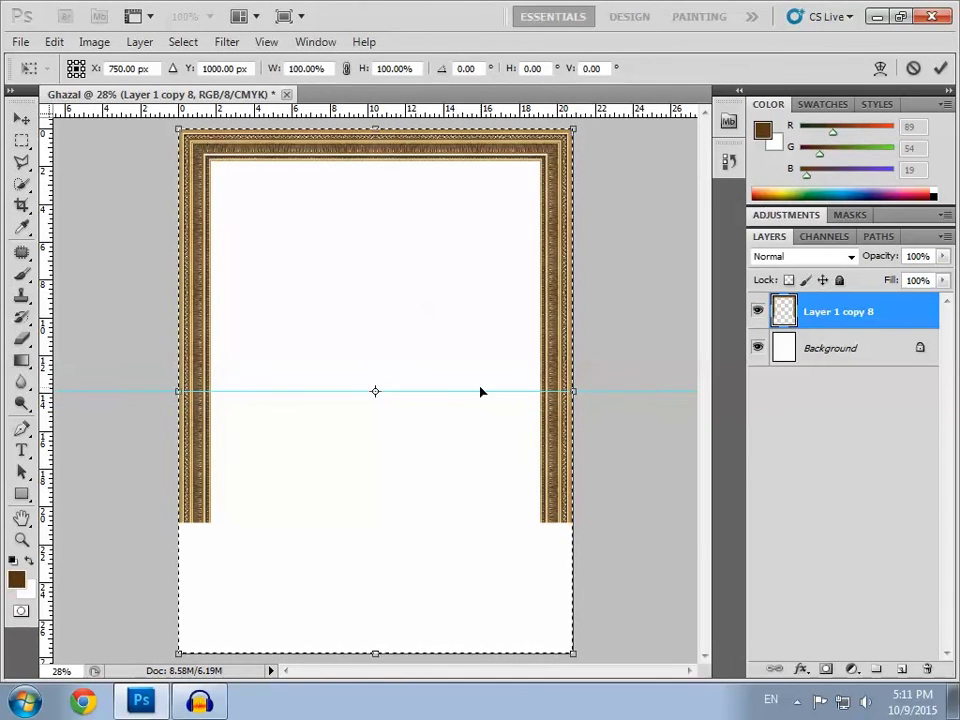
click(943, 68)
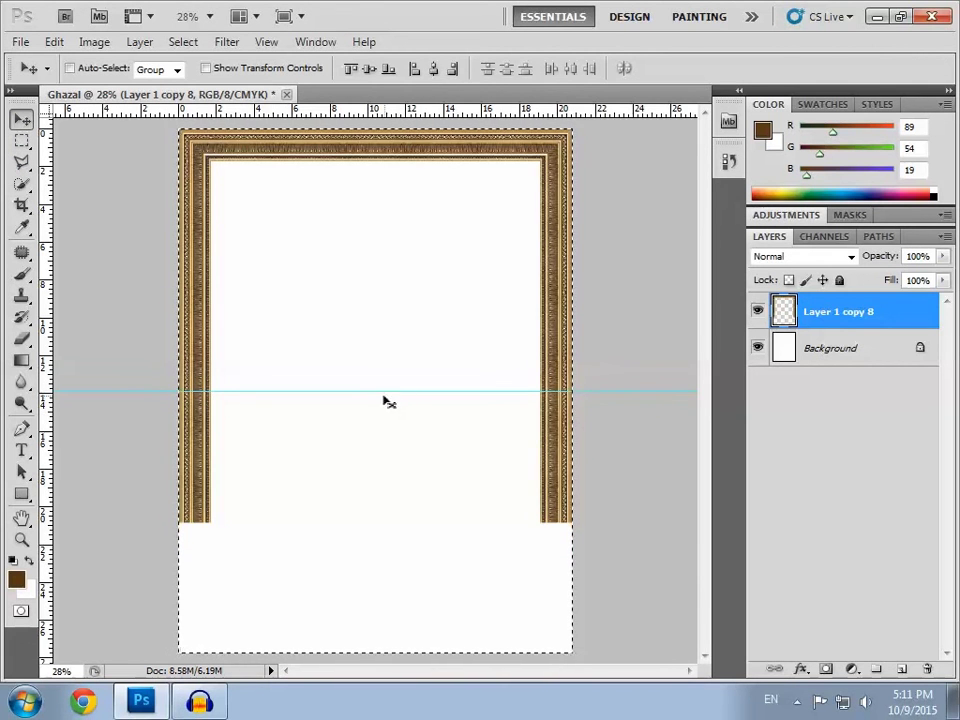
key(ctrl+h)
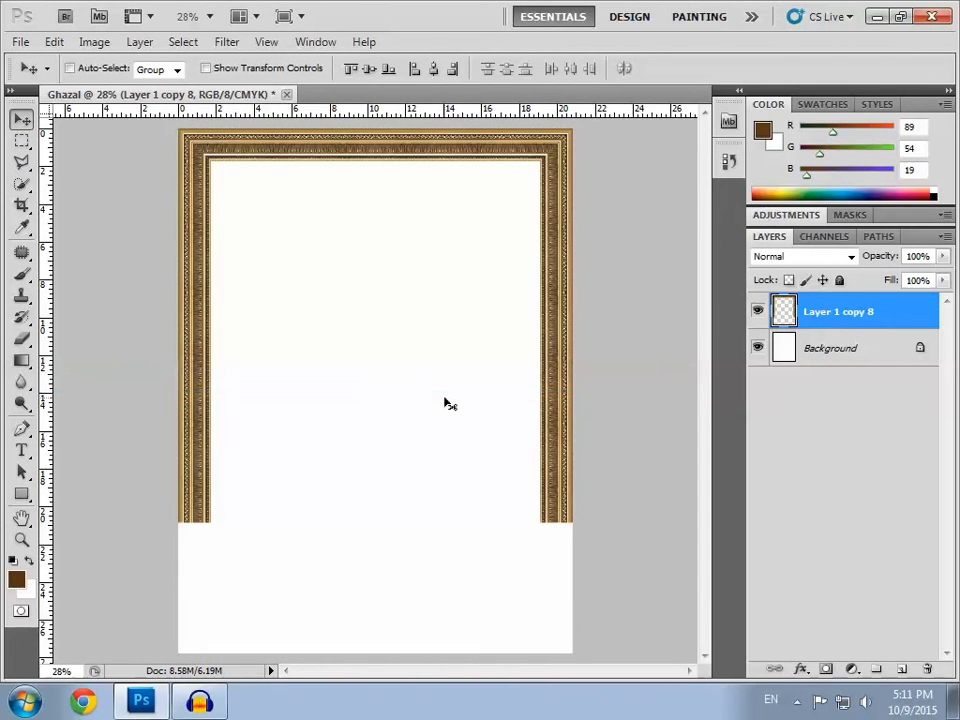
key(m)
key(v)
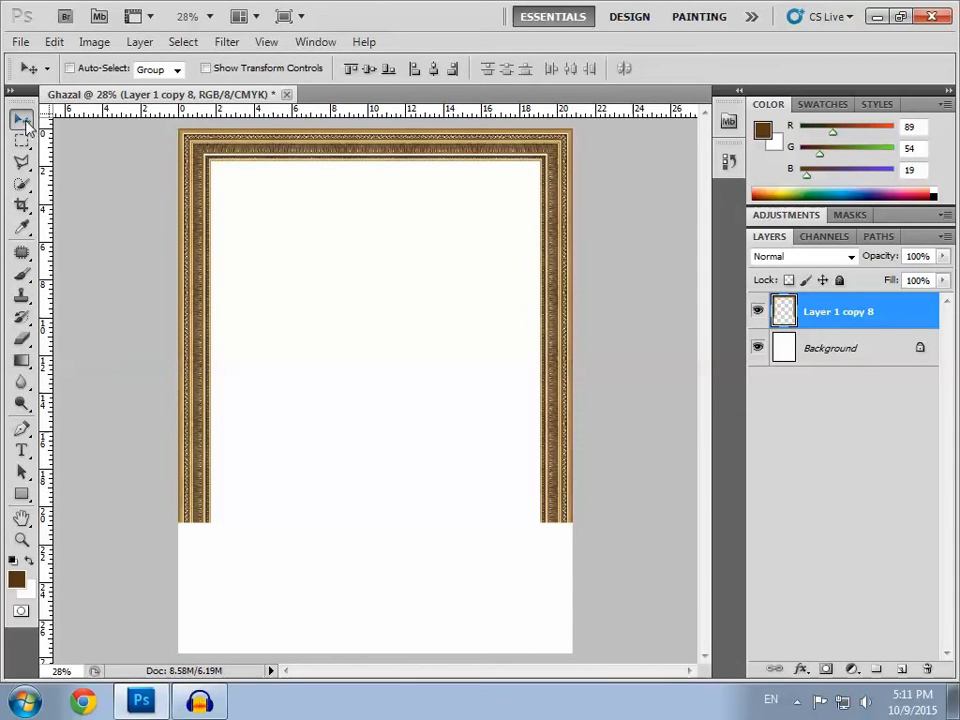
Place a horizontal guide at the frame's transform centre point.
click(22, 142)
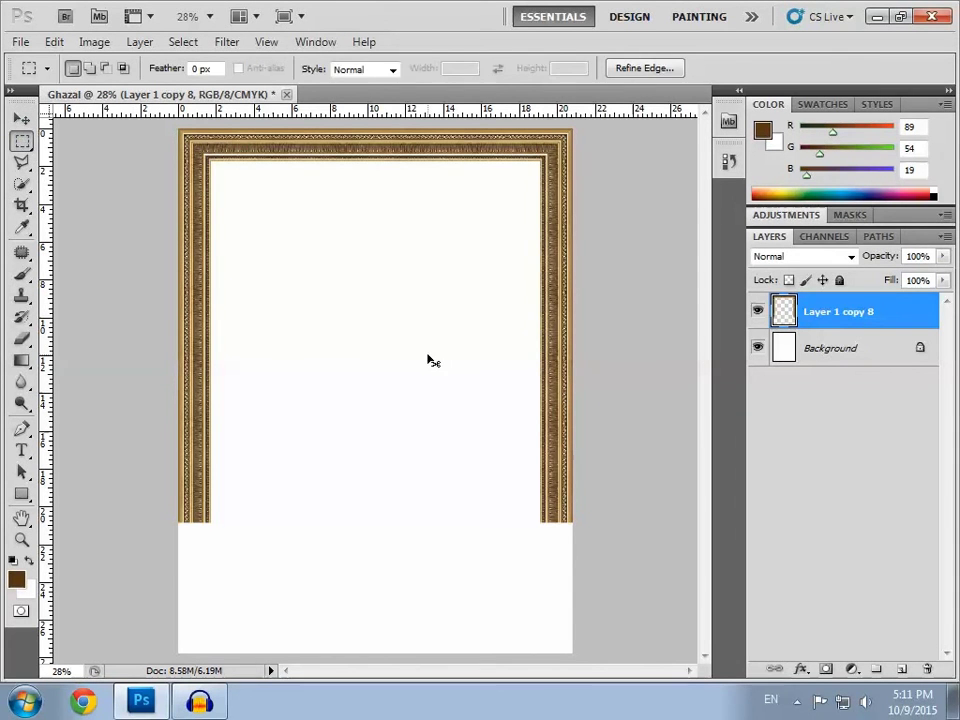
key(ctrl+a)
key(ctrl+t)
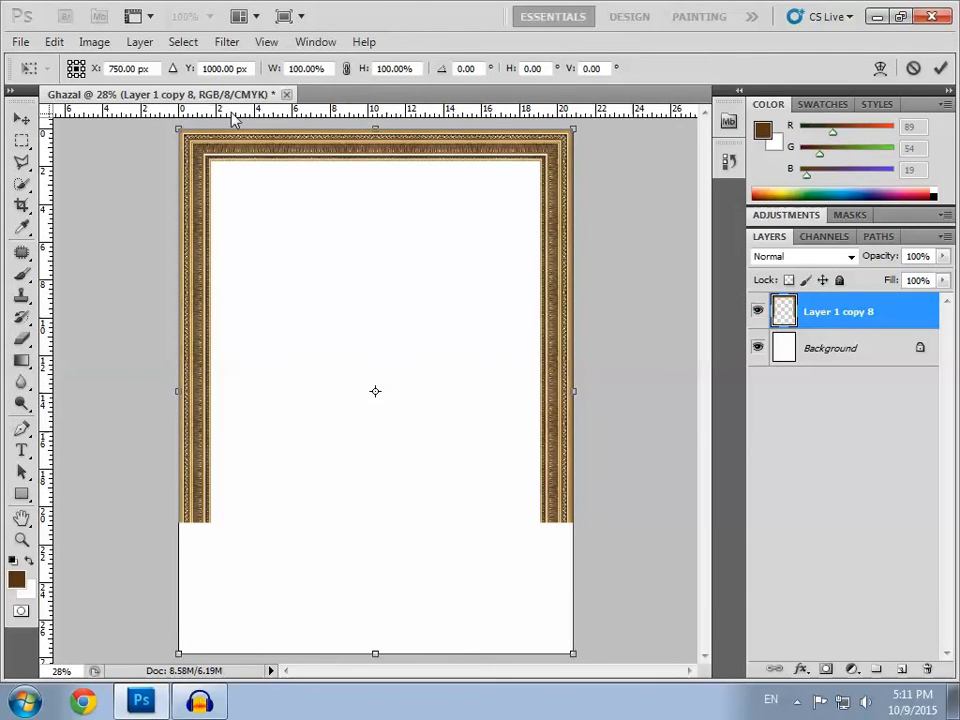
drag(248, 118, 258, 386)
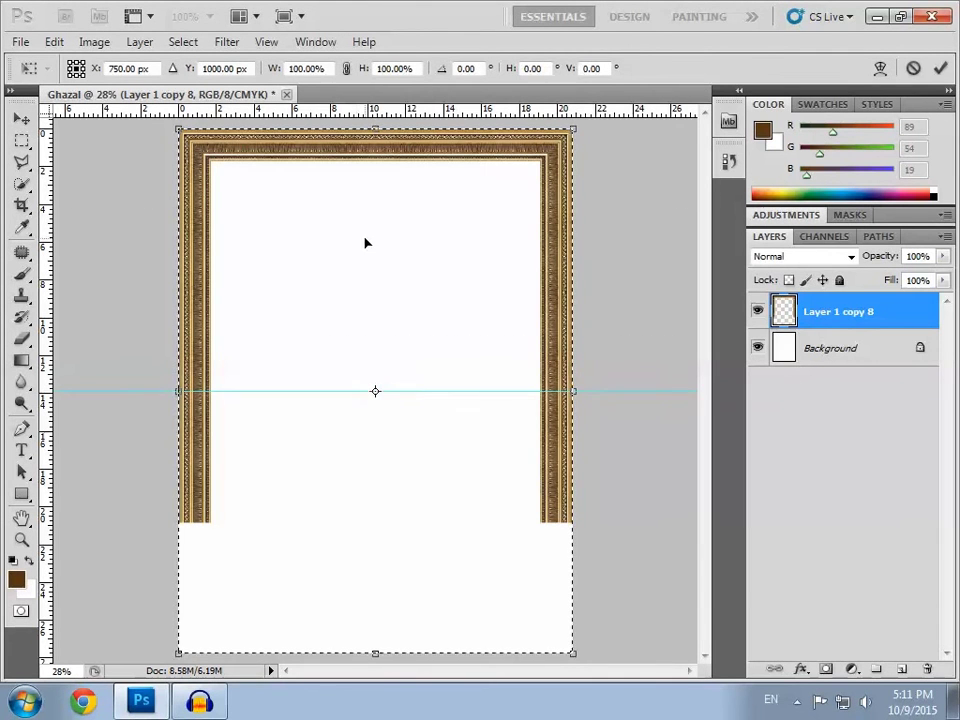
click(940, 68)
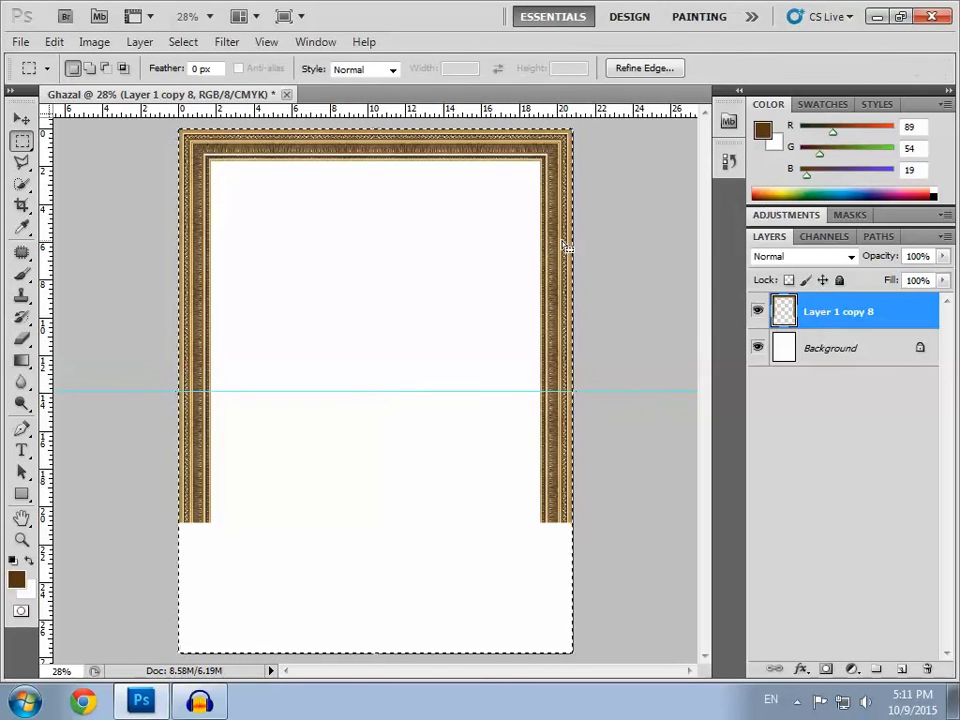
Copy the frame's upper half, down to the guide, onto a new Layer 1.
click(228, 207)
drag(174, 122, 392, 364)
drag(556, 401, 593, 392)
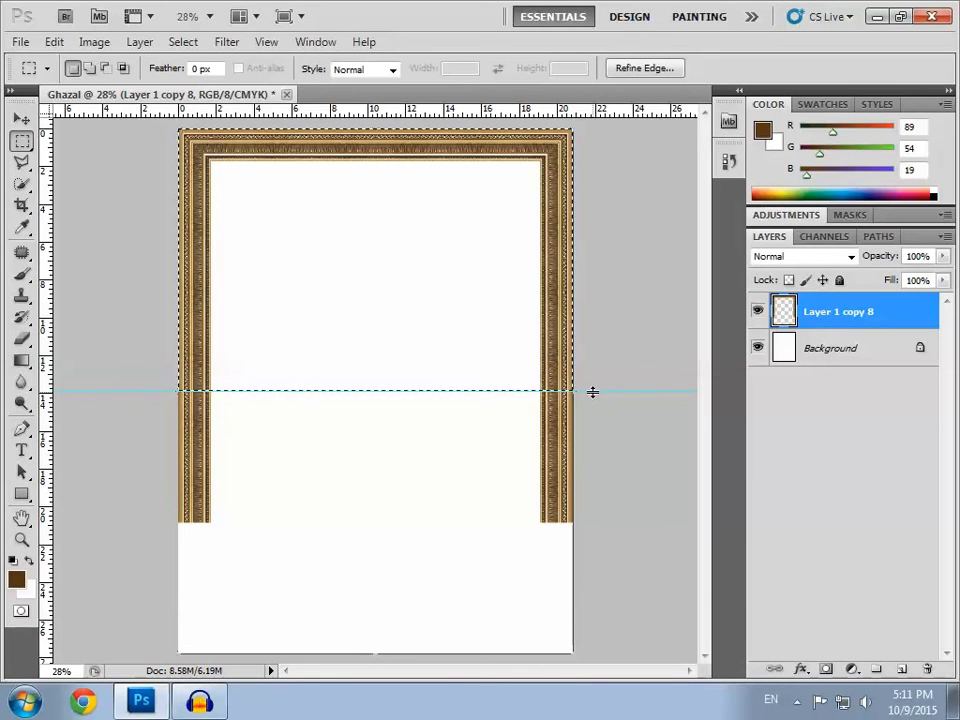
key(ctrl+j)
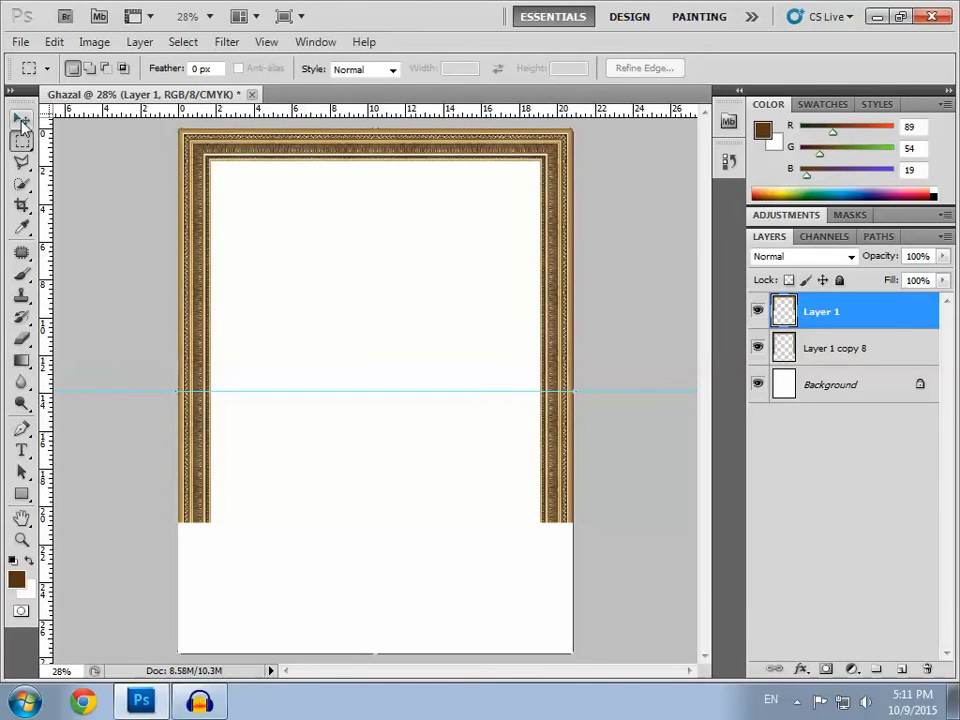
click(21, 120)
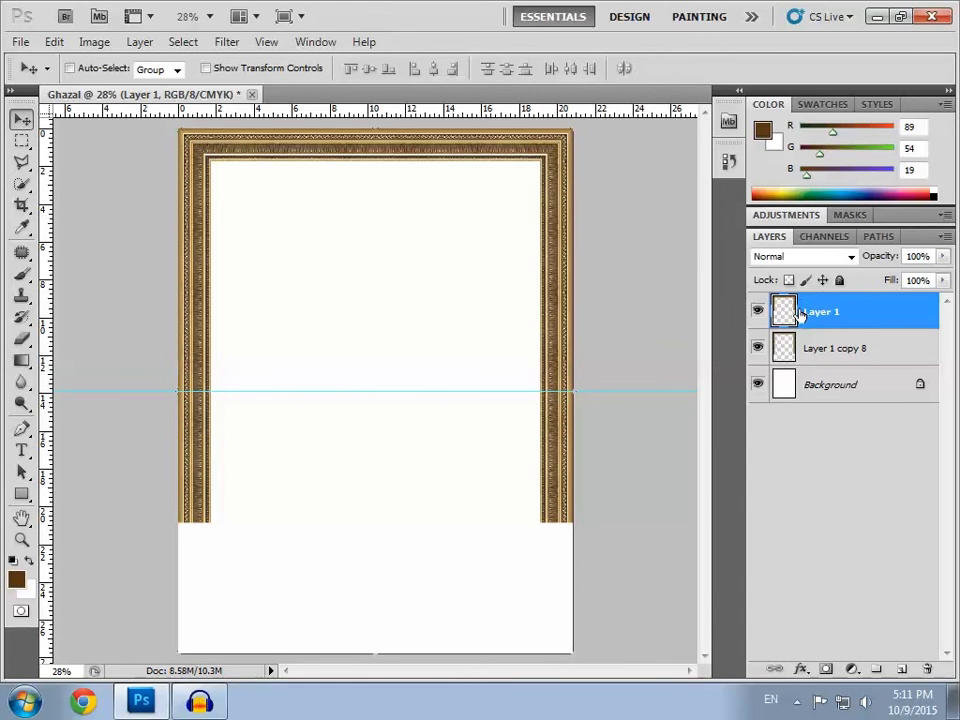
Rotate the copied top half 180°, move it down to the page bottom, and hide guides.
click(54, 42)
mouse_move(117, 380)
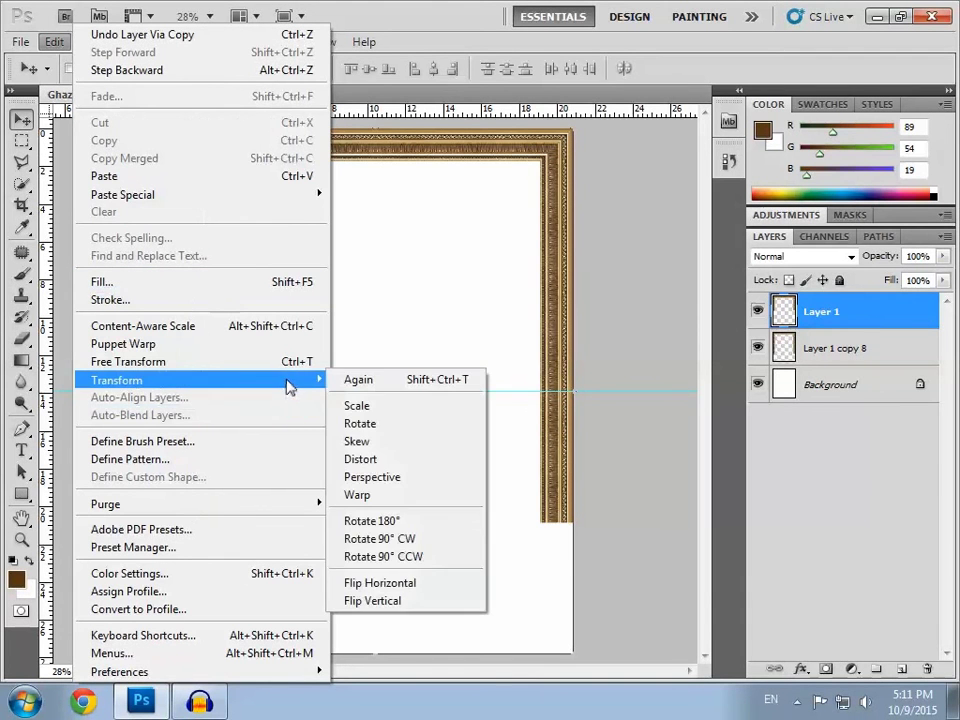
click(396, 521)
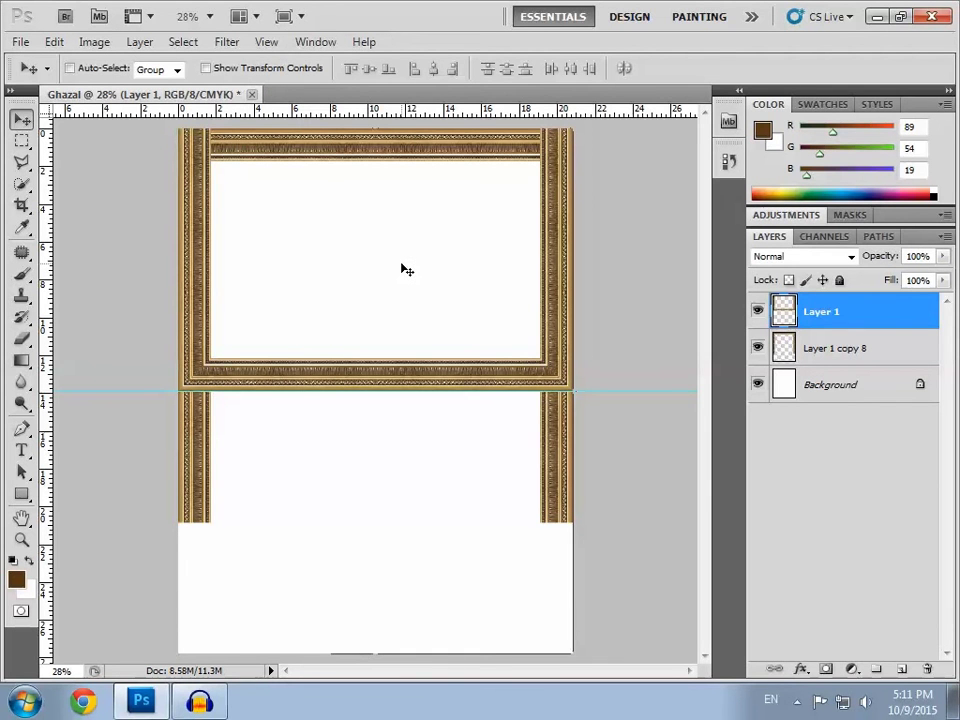
key(ctrl+t)
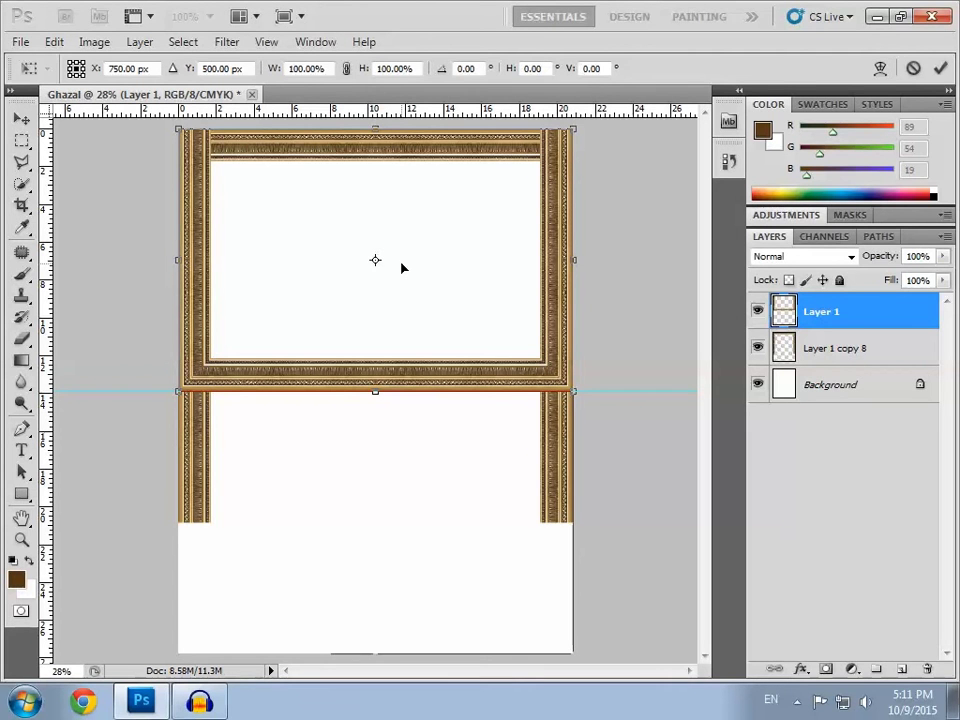
key(shift+Down)
key(shift+Down)
key(shift+Down)
key(shift+Down)
key(shift+Down)
key(shift+Down)
key(shift+Down)
key(shift+Down)
key(shift+Down)
key(shift+Down)
key(shift+Down)
key(shift+Down)
key(shift+Down)
key(shift+Down)
key(shift+Down)
key(shift+Down)
key(shift+Down)
key(shift+Down)
key(shift+Down)
key(shift+Down)
key(shift+Down)
key(shift+Down)
key(shift+Down)
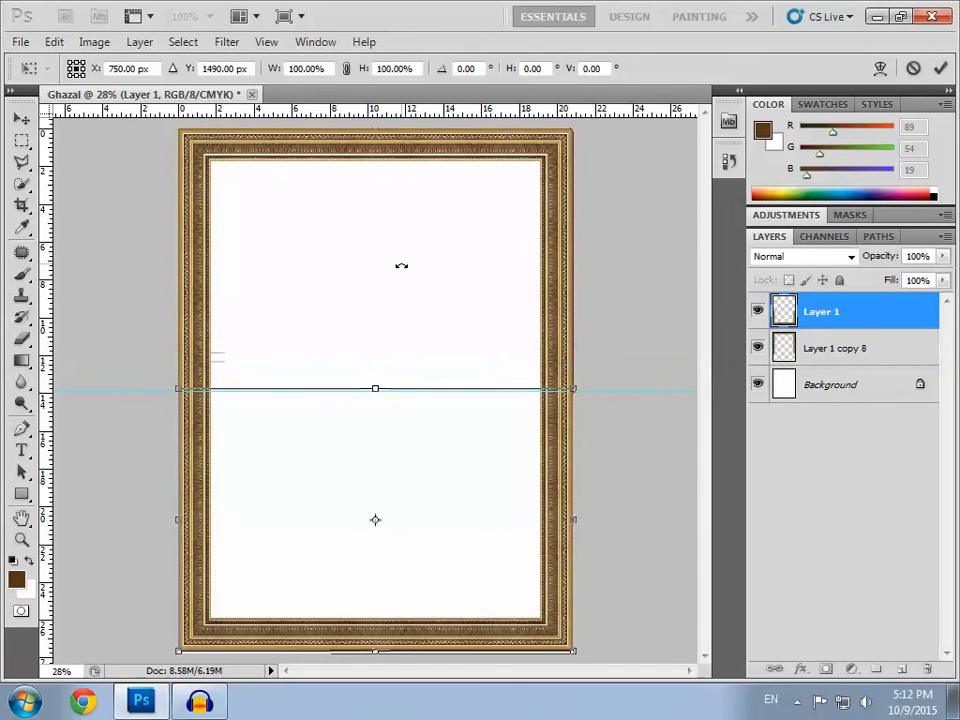
key(shift+Down)
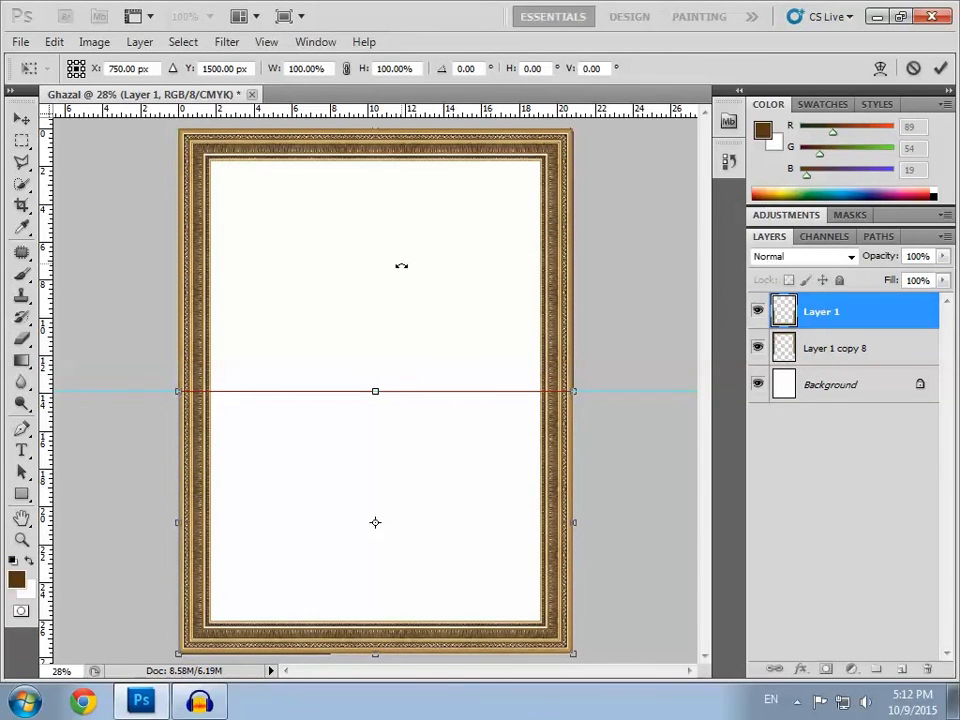
click(940, 68)
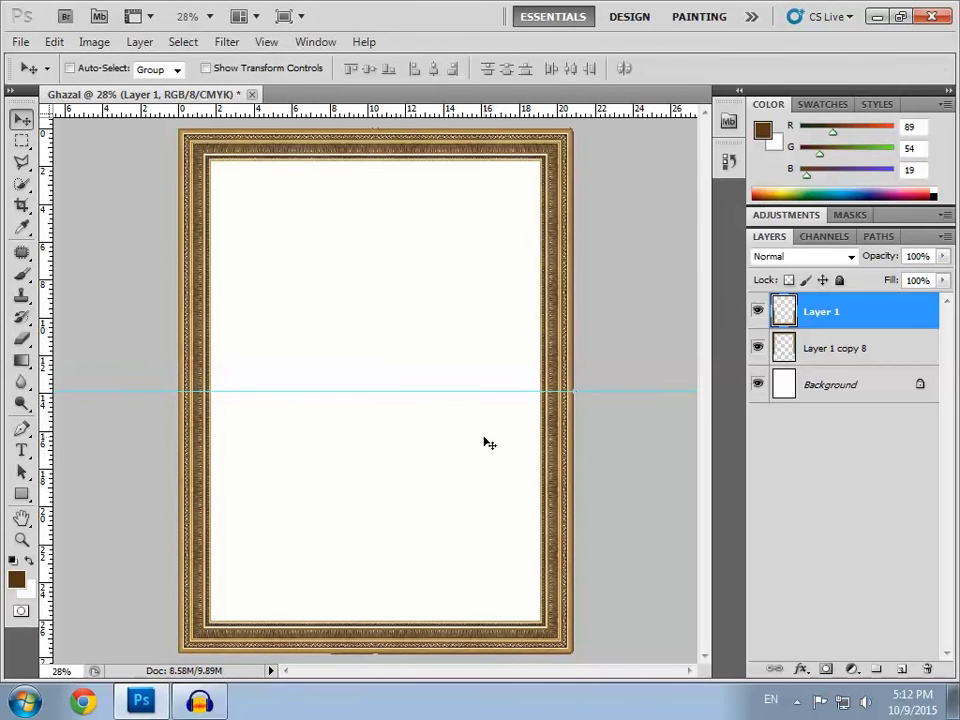
key(ctrl+semicolon)
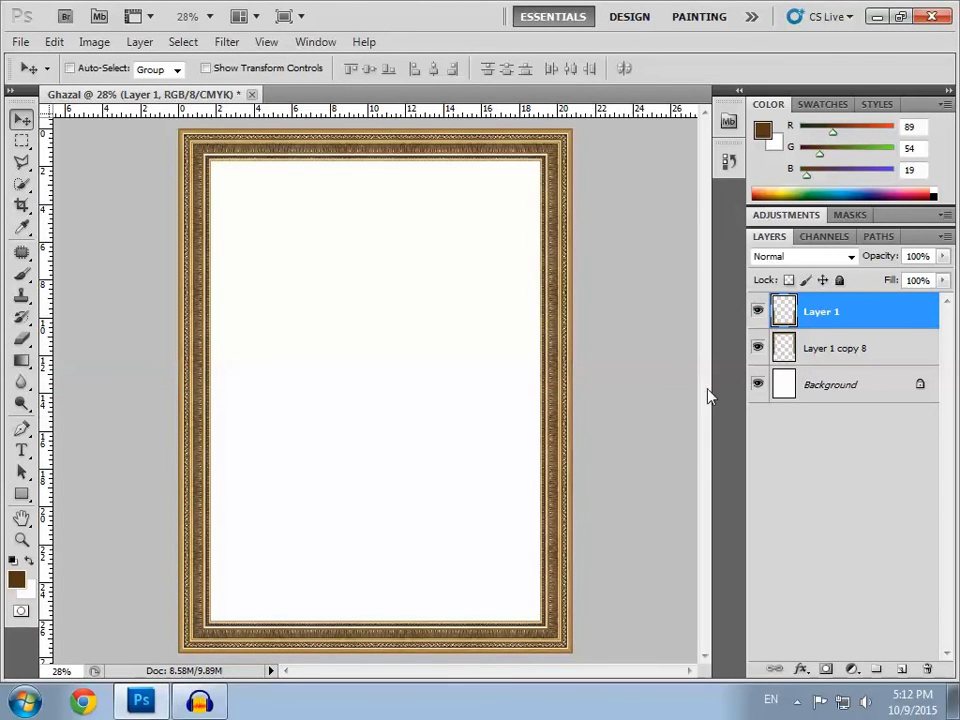
Merge the two frame halves into a single Layer 1.
shift+click(826, 350)
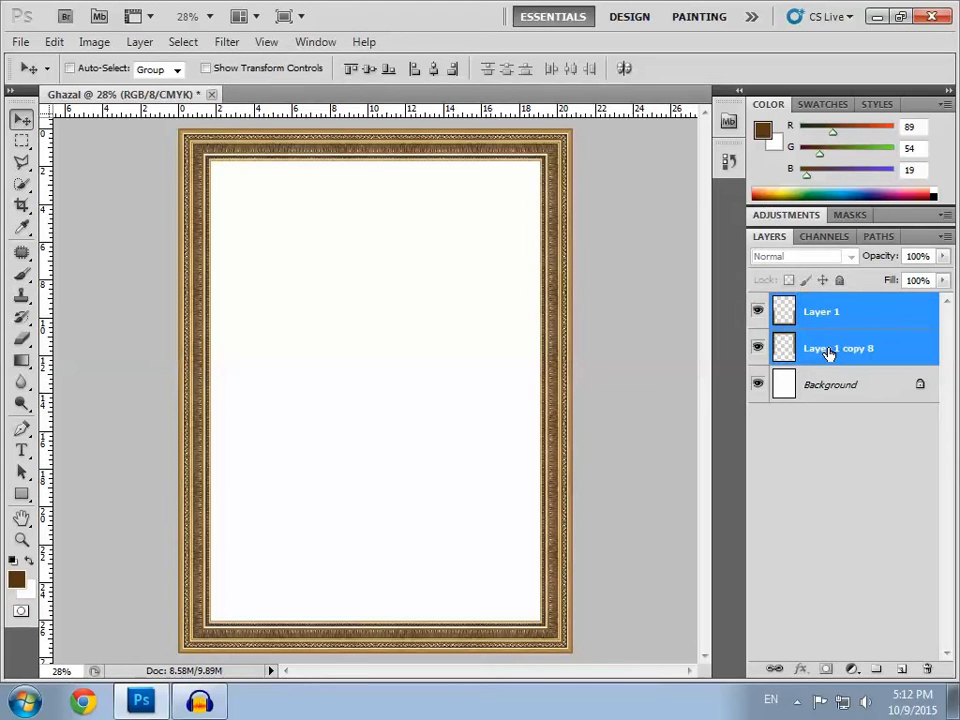
key(e)
key(ctrl+e)
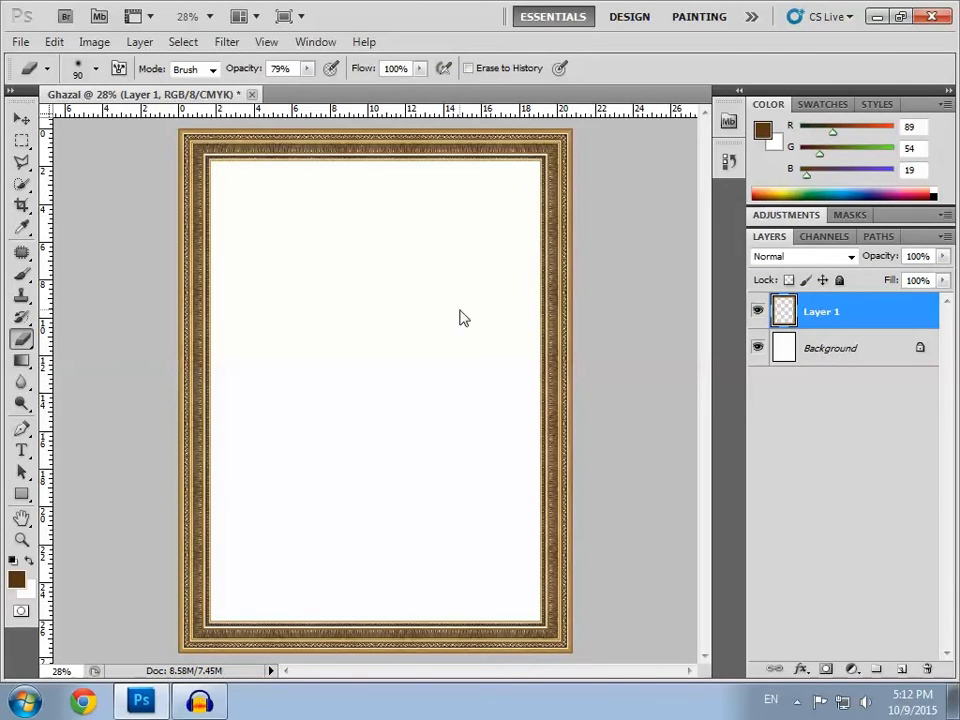
click(21, 120)
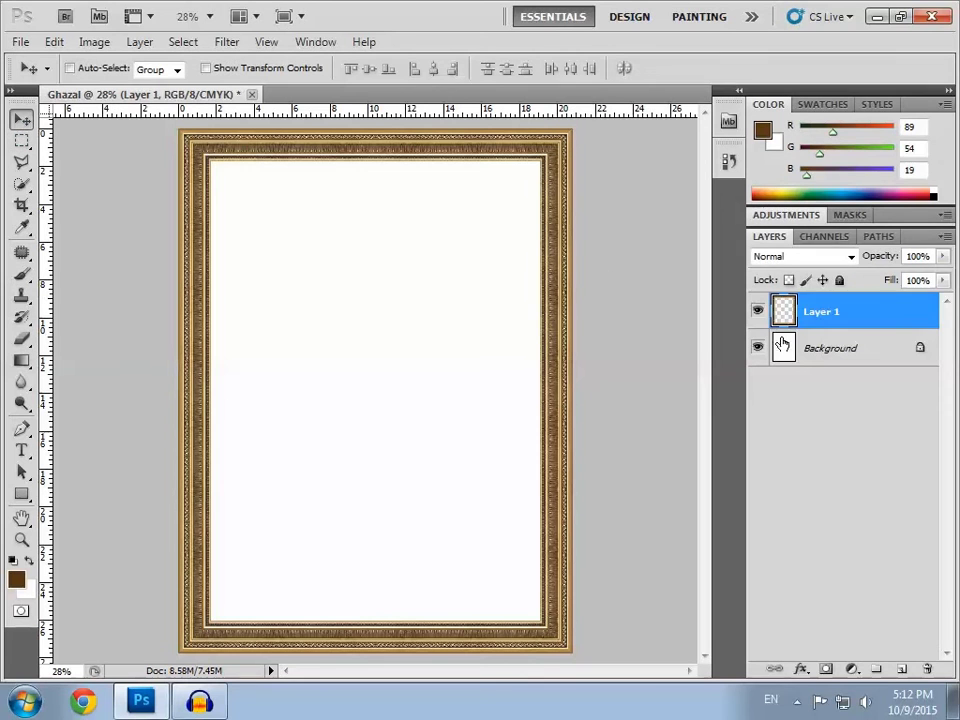
Add a new empty Layer 2 directly above the Background layer.
click(817, 349)
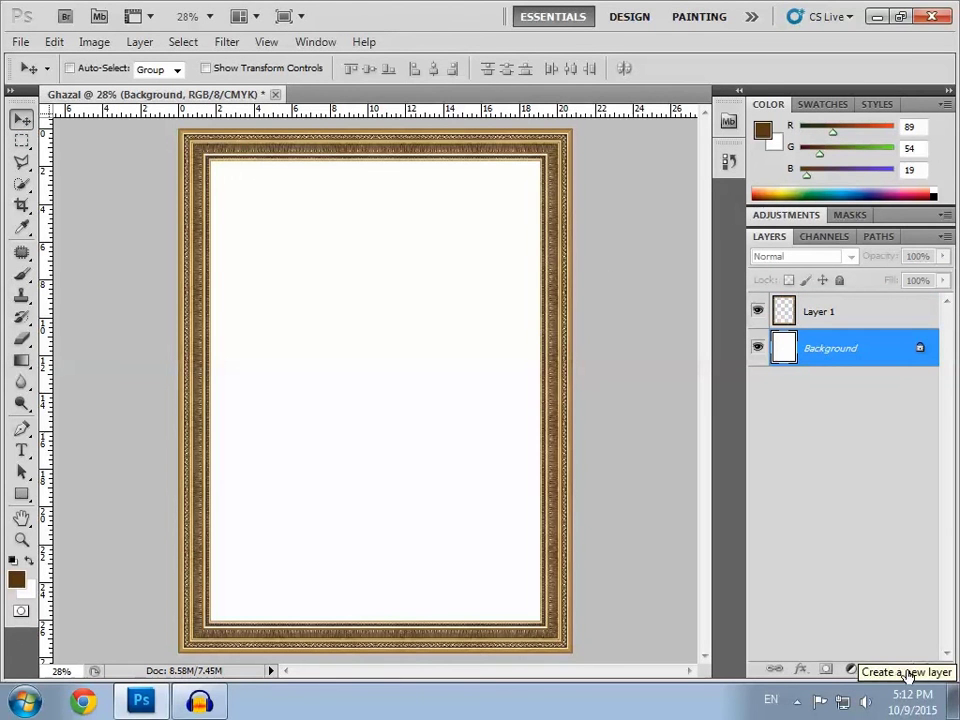
click(901, 668)
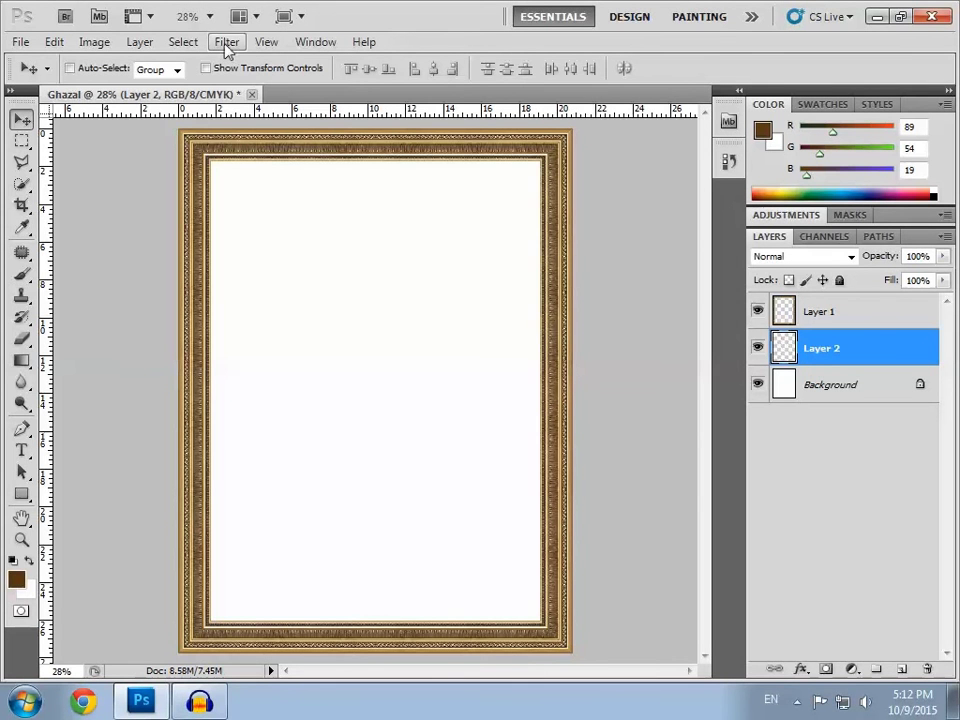
click(20, 42)
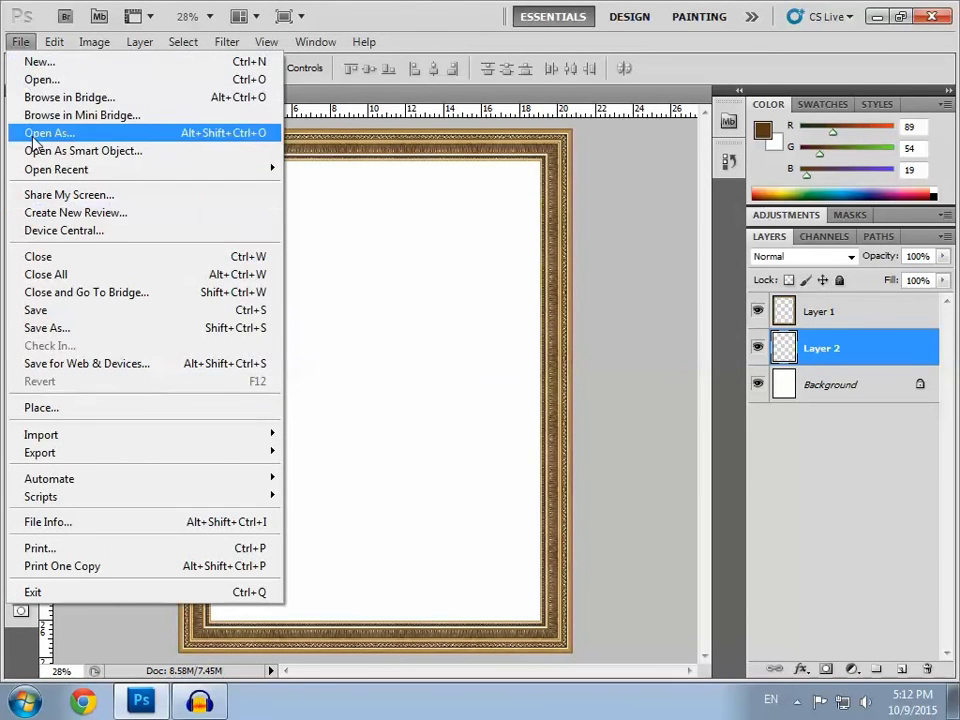
Open the misty tree photo (9).jpg.
click(45, 133)
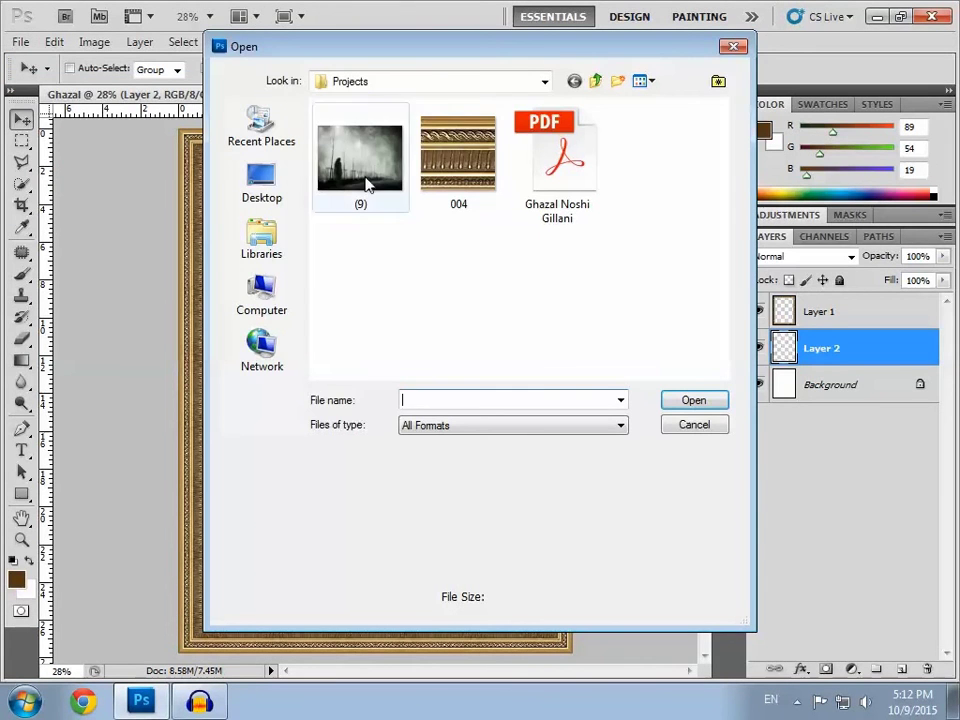
click(368, 185)
click(694, 399)
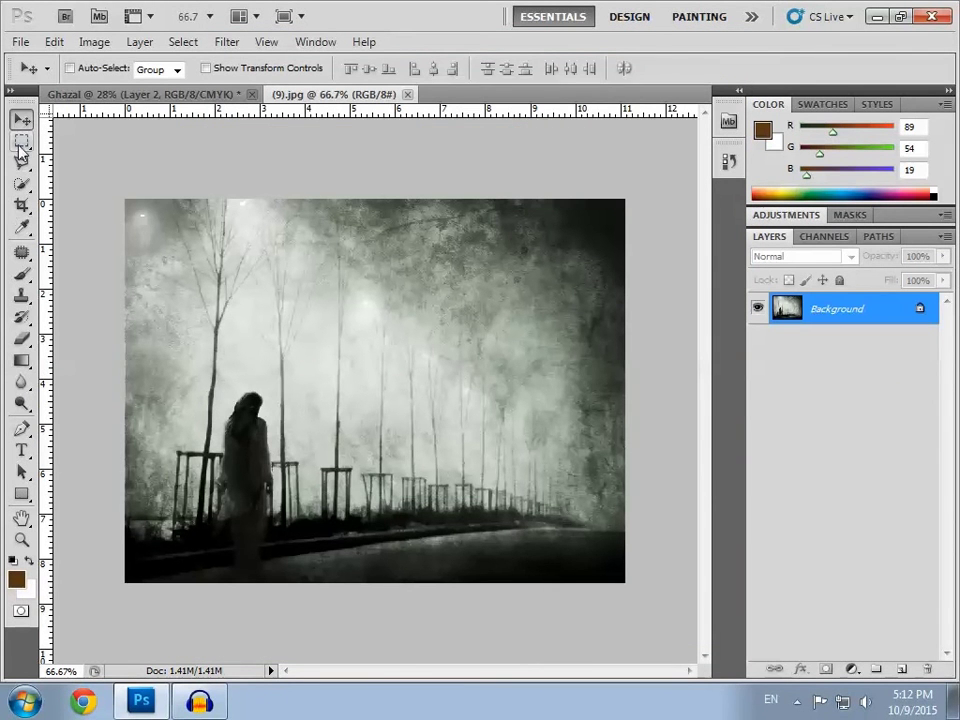
Copy most of the photo with a rectangular selection and return to the Ghazal document.
click(21, 141)
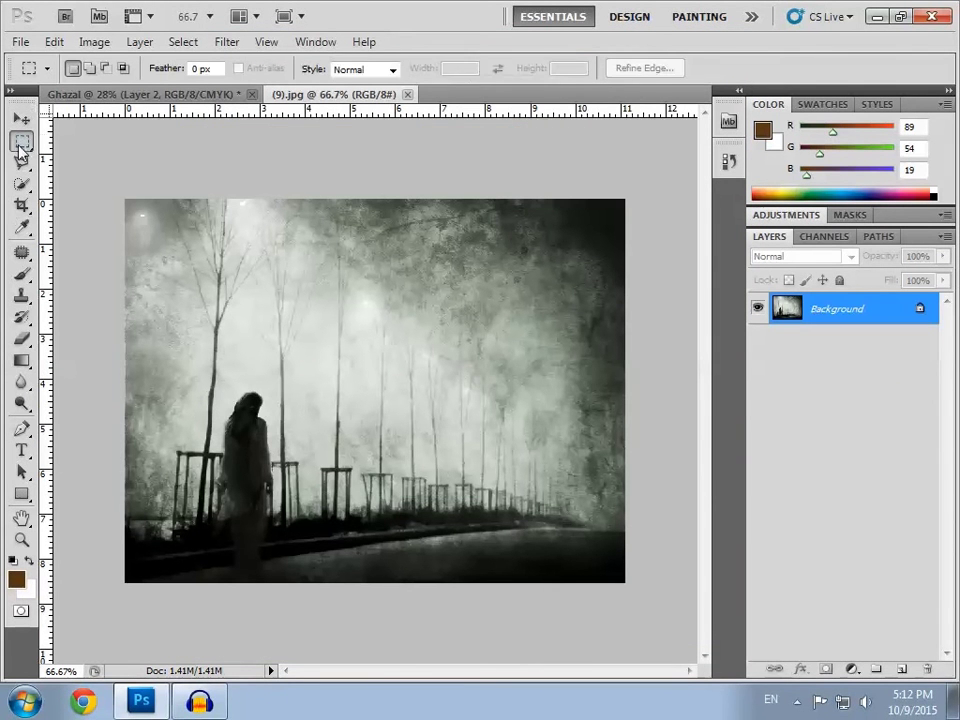
drag(186, 380, 531, 620)
drag(531, 620, 546, 621)
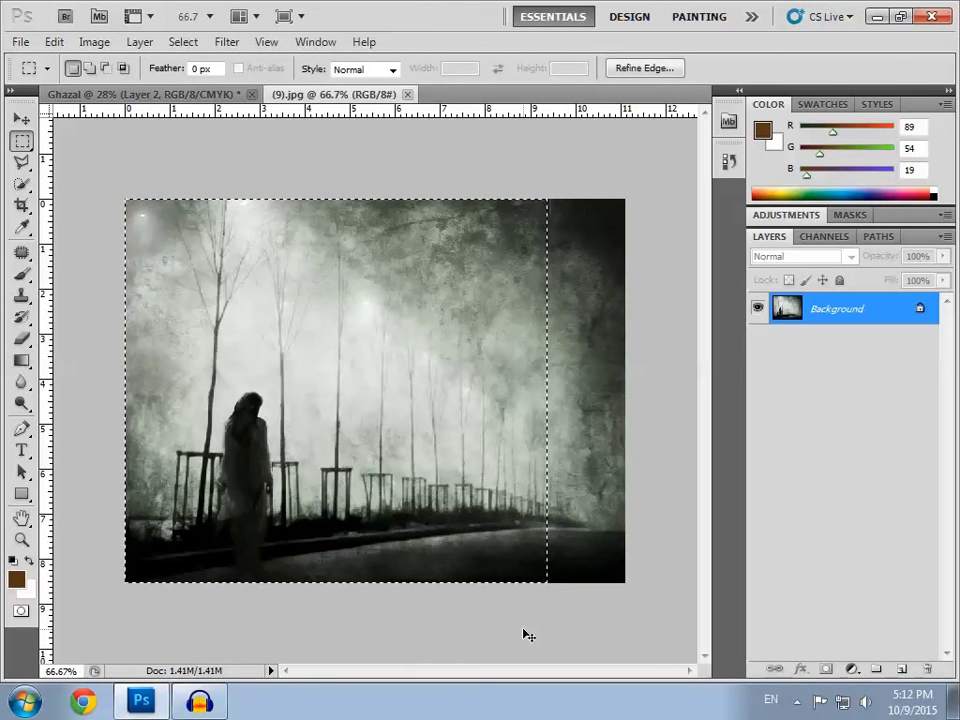
key(v)
click(169, 95)
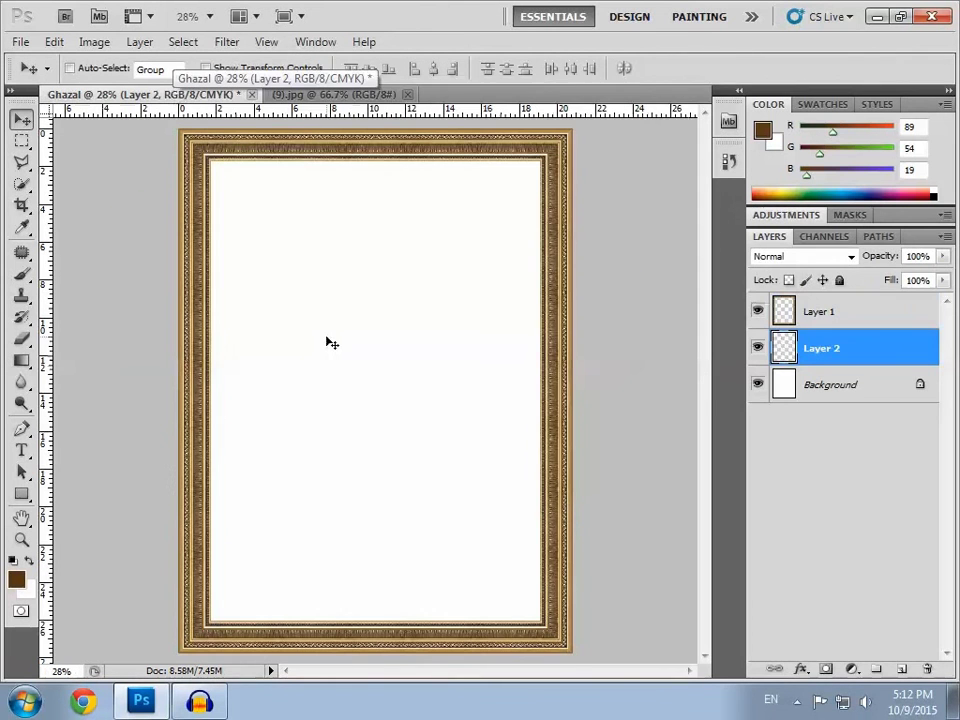
Paste the tree photo onto Layer 2, scale it about 296% to fill the frame, and duplicate it.
key(ctrl+v)
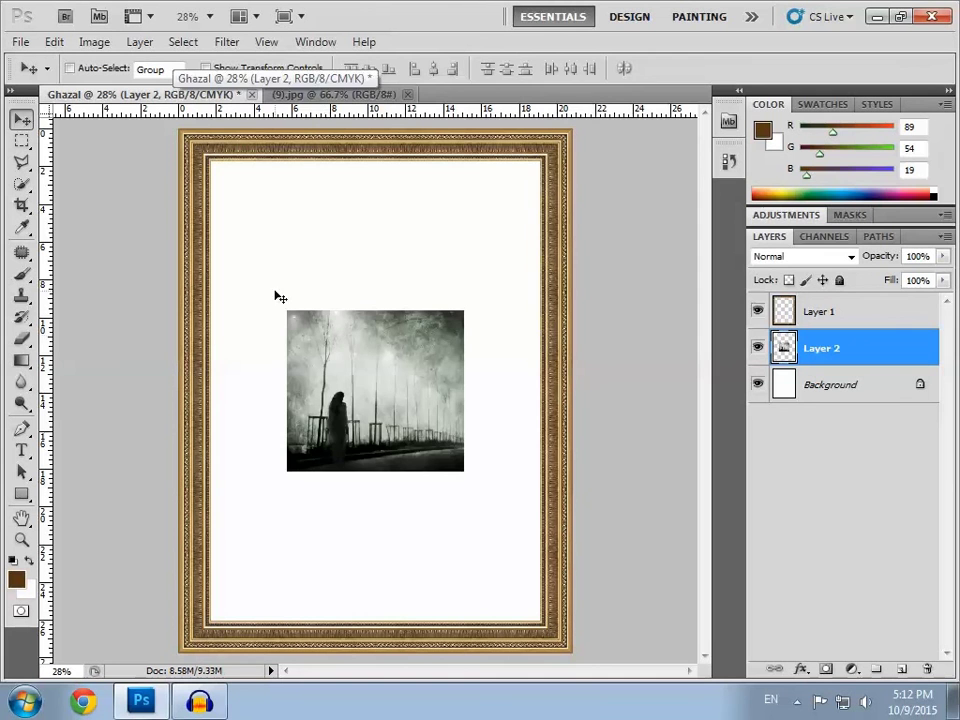
drag(368, 391, 290, 238)
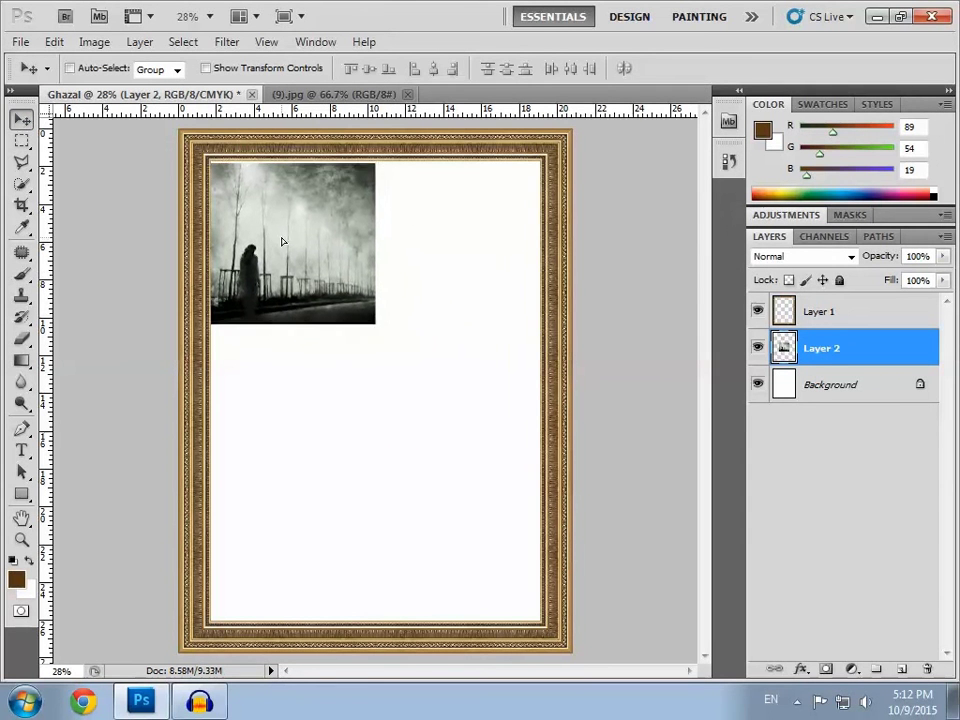
key(ctrl+t)
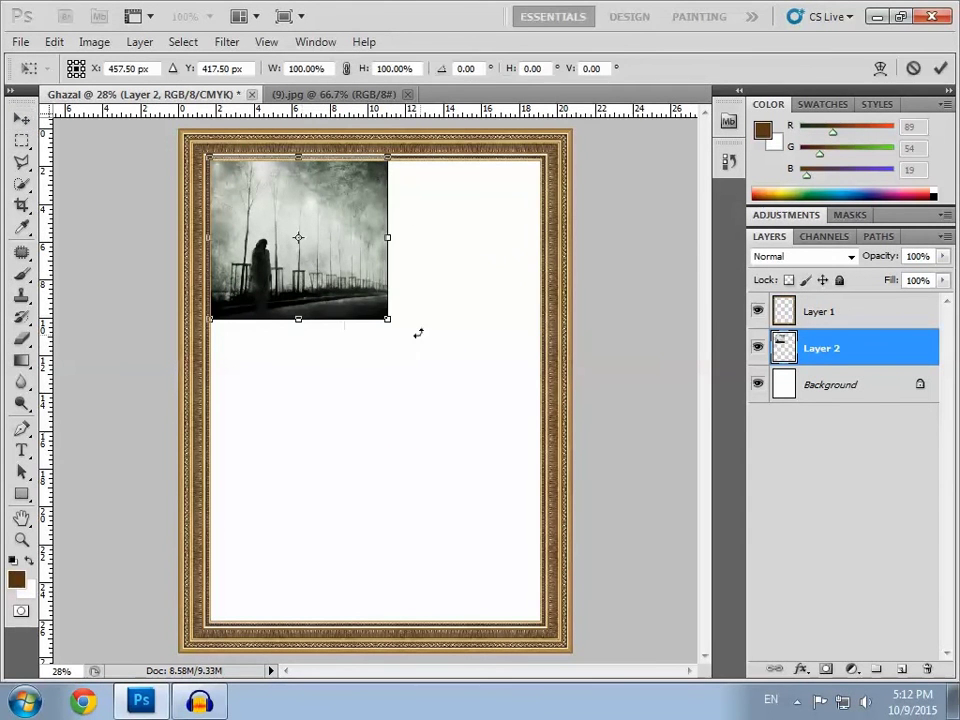
mouse_move(388, 319)
mouse_down()
mouse_move(540, 680)
mouse_move(663, 570)
mouse_move(490, 562)
mouse_move(558, 566)
mouse_up()
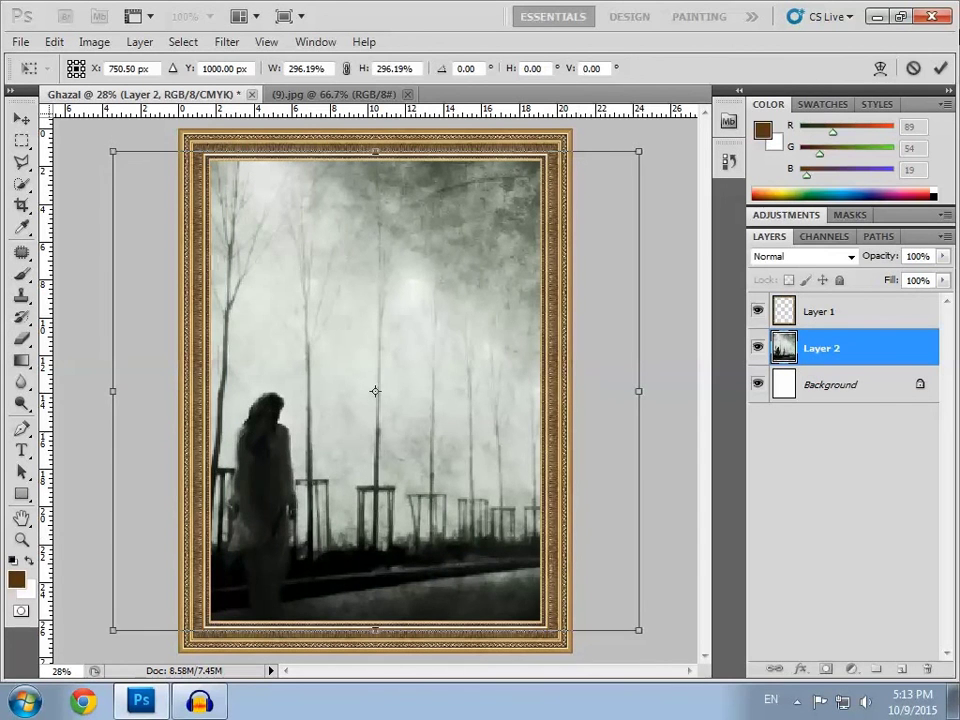
click(940, 68)
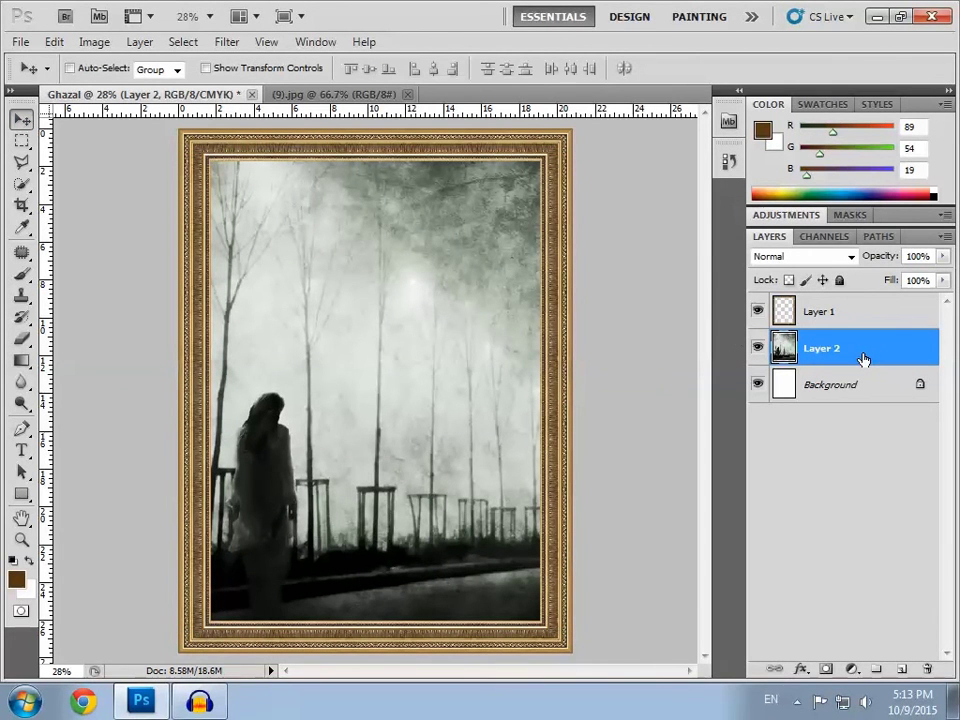
key(ctrl+j)
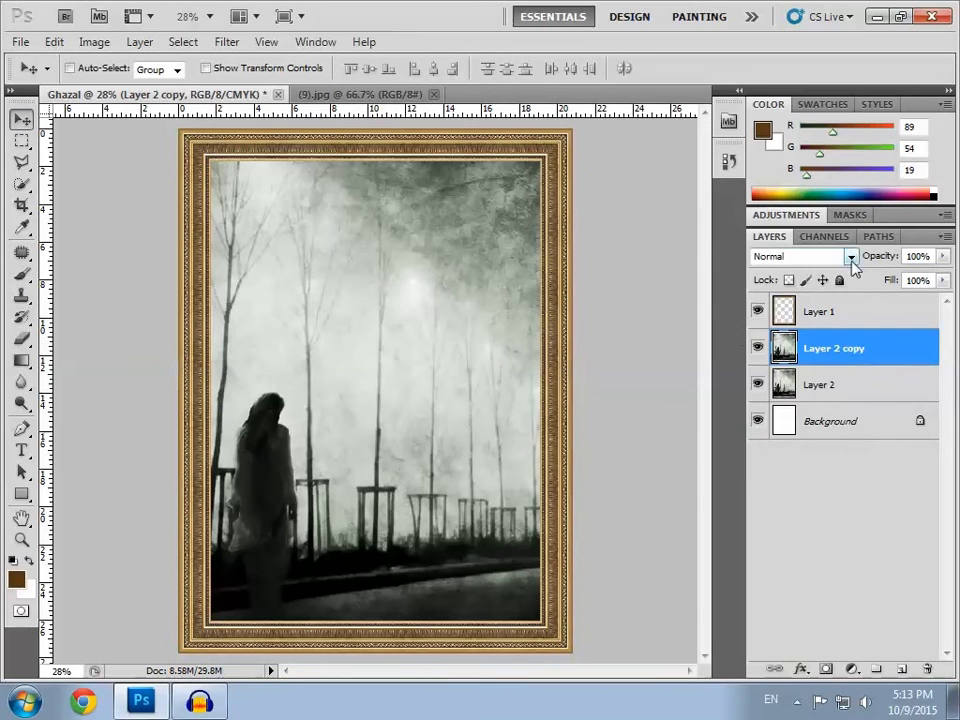
Set Layer 2 copy's blend mode to Multiply and add an empty Layer 3 above it.
click(849, 256)
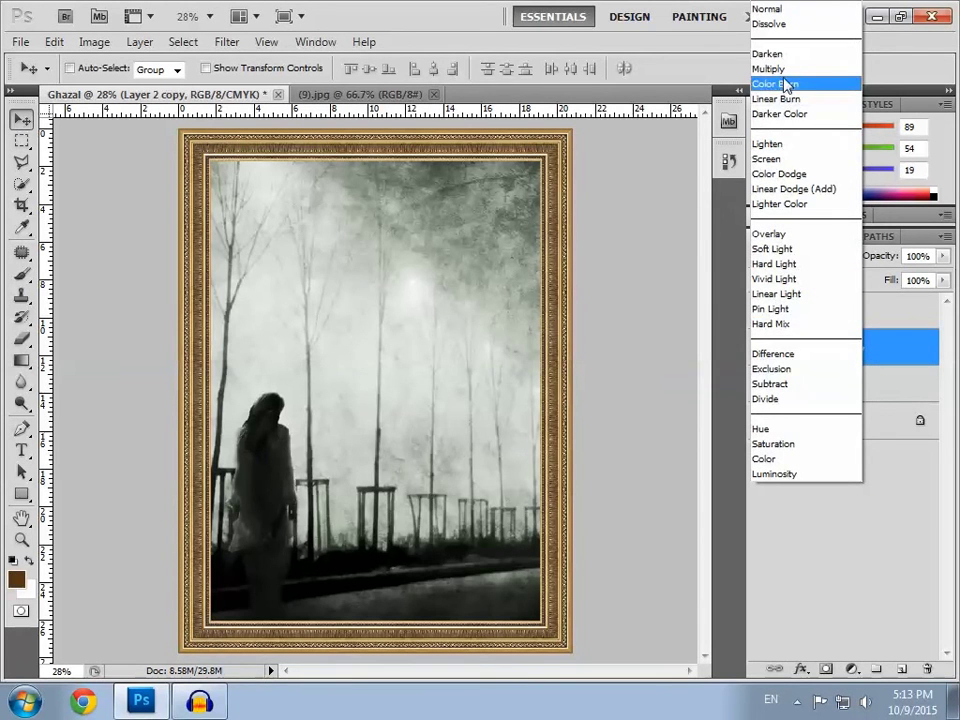
click(784, 69)
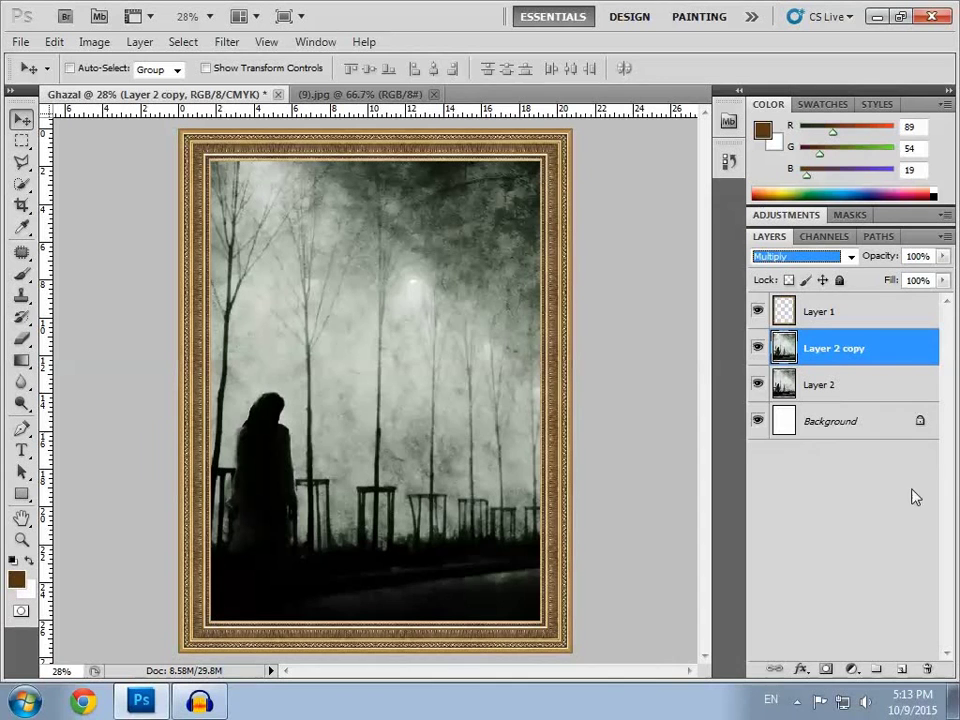
click(900, 669)
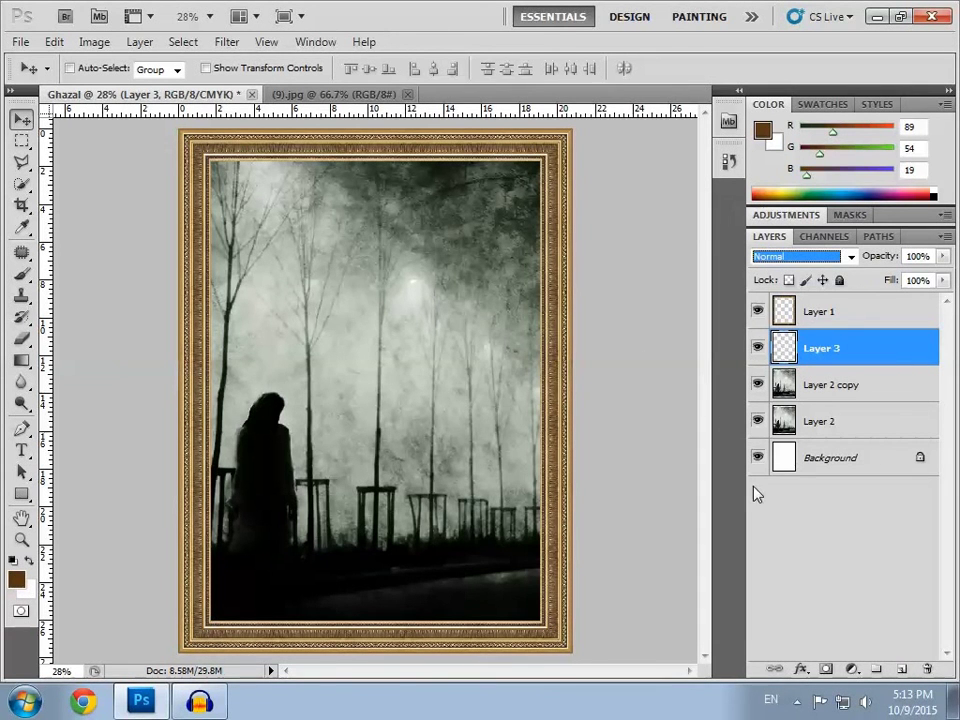
Fill Layer 3 with dark brown using the Paint Bucket, then close (9).jpg.
click(846, 372)
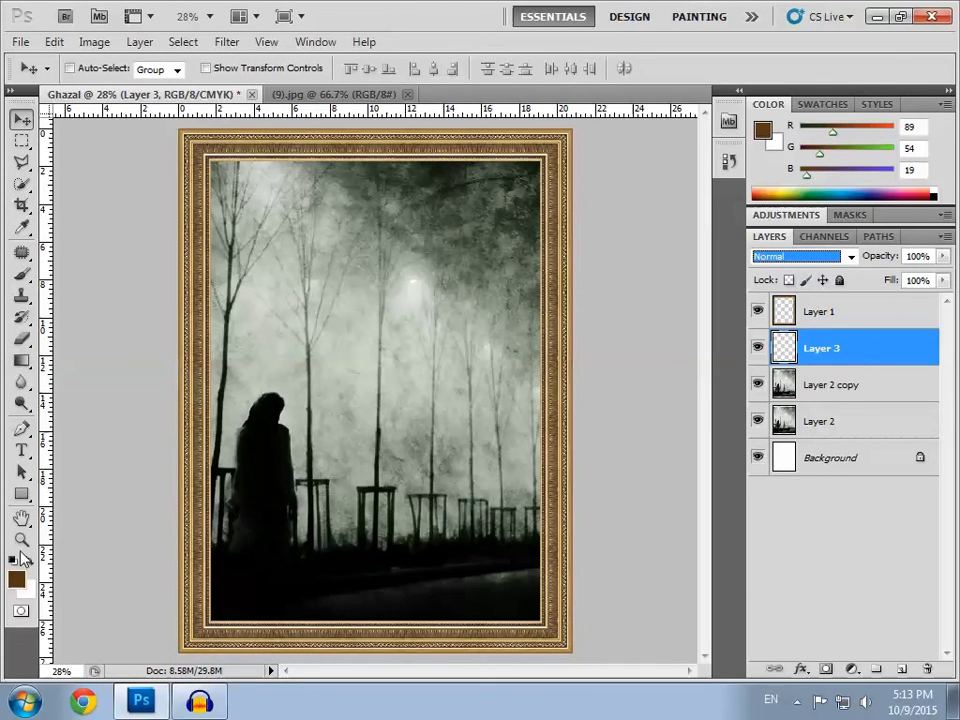
click(22, 360)
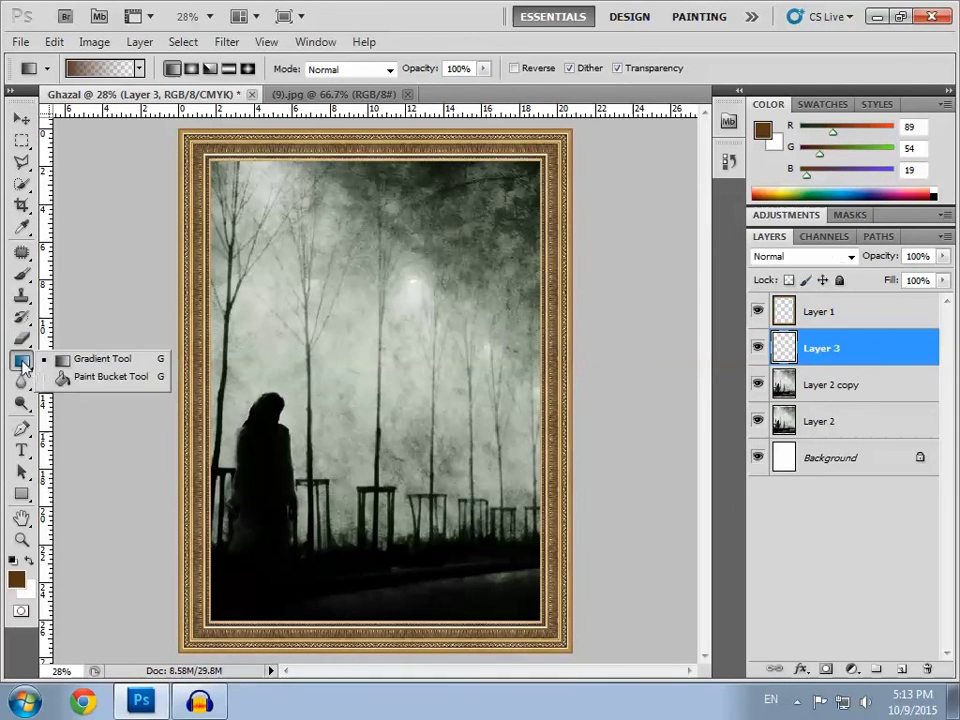
click(70, 362)
right_click(22, 360)
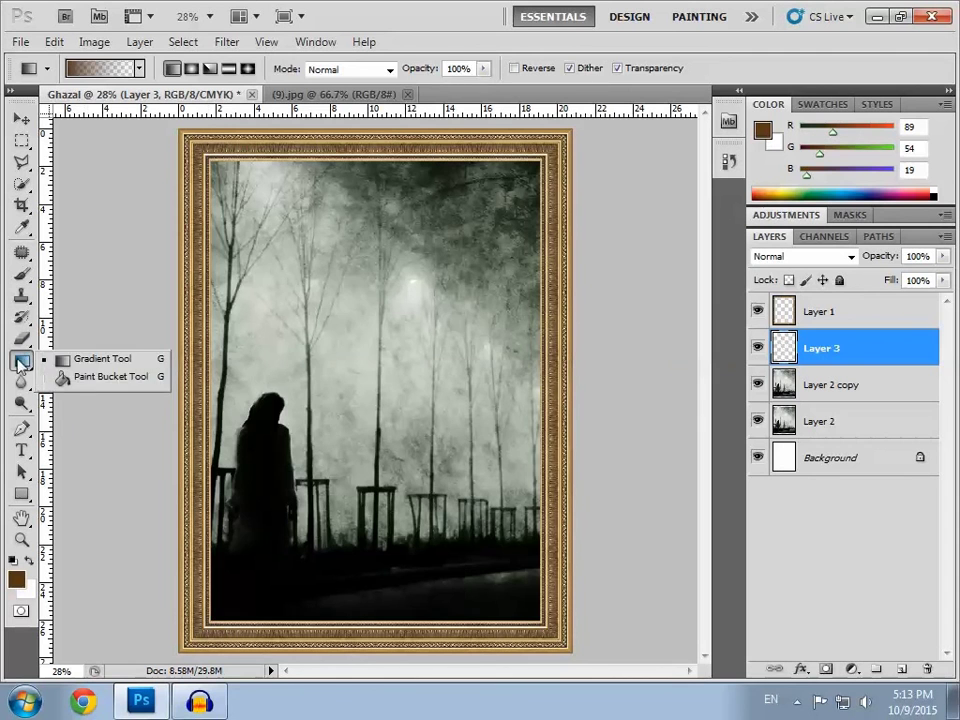
click(80, 376)
click(352, 357)
click(455, 360)
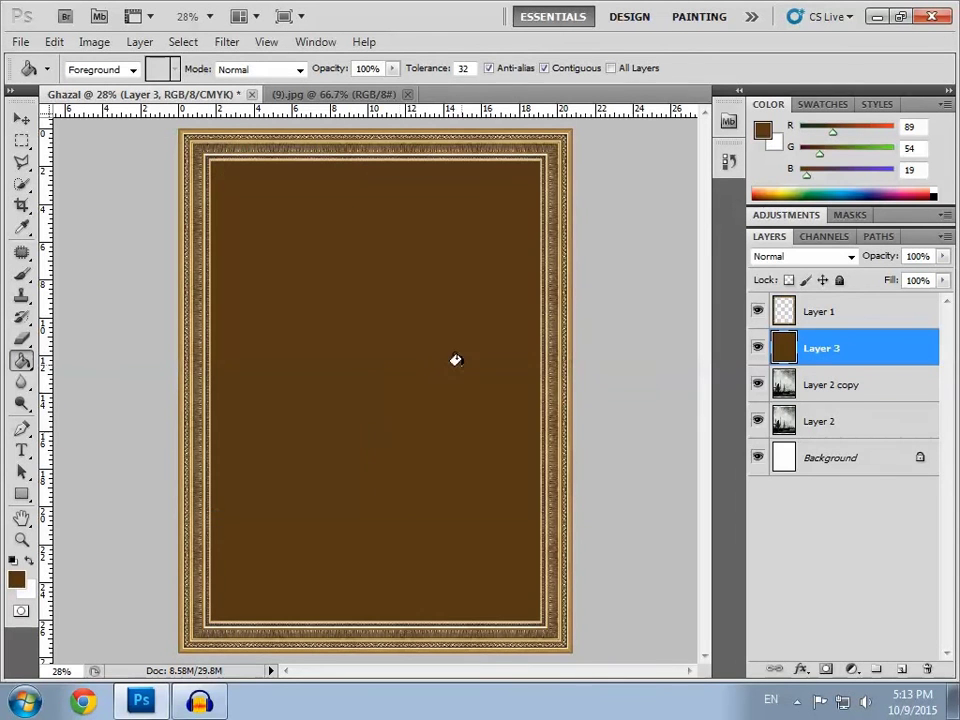
click(22, 120)
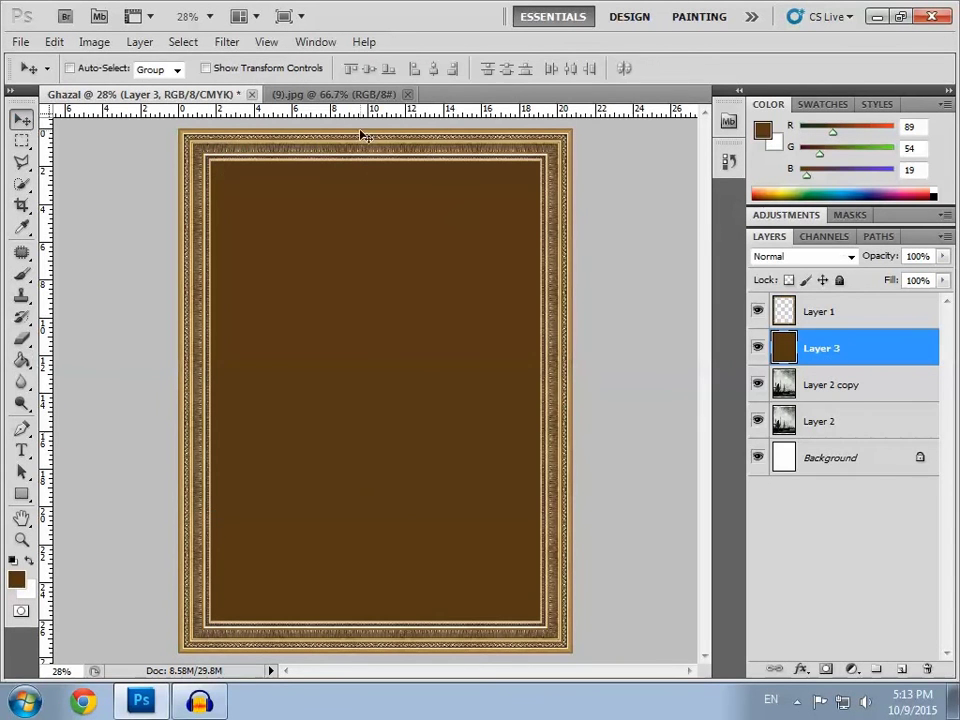
click(407, 95)
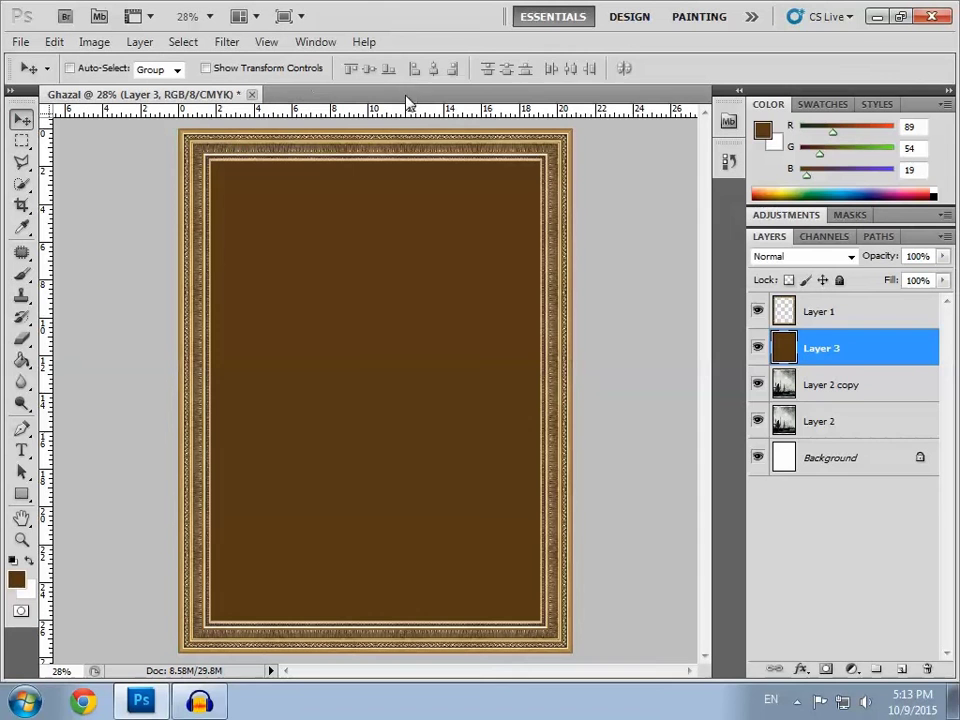
Try blend modes on the brown Layer 3 and settle on Vivid Light.
click(851, 258)
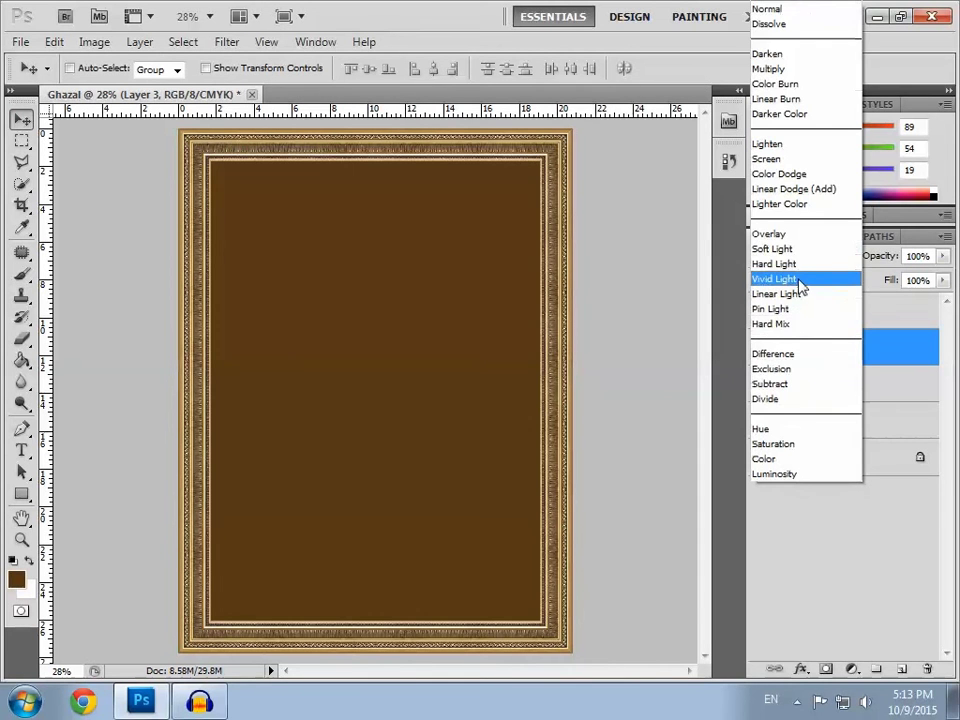
click(803, 250)
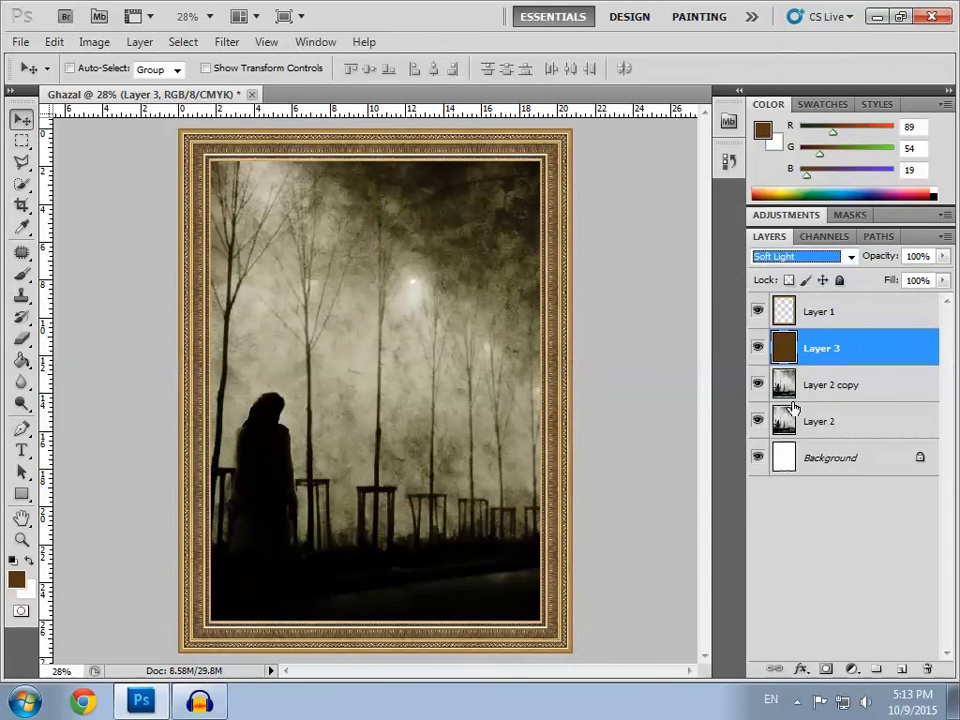
key(Down)
key(Down)
key(Up)
key(Down)
key(Down)
key(Down)
key(Down)
key(Down)
key(Down)
key(Down)
key(Up)
key(Up)
key(Up)
key(Up)
key(Up)
key(Up)
key(Up)
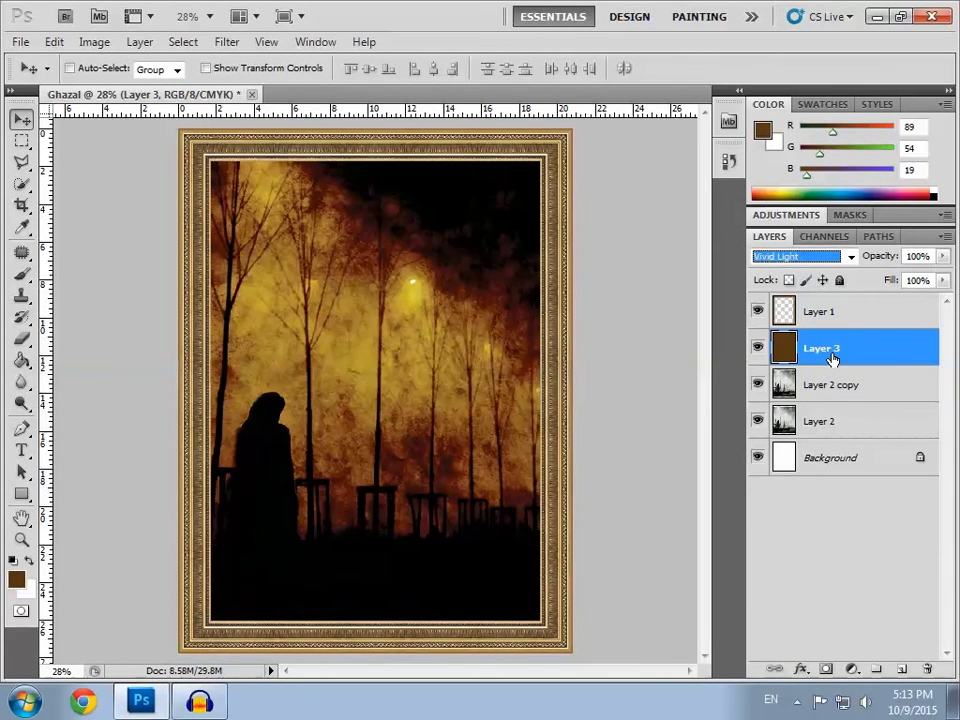
key(Up)
key(Down)
key(Down)
Lower Layer 3's fill to 70%.
click(943, 280)
mouse_move(940, 300)
mouse_down()
mouse_move(907, 308)
mouse_move(918, 311)
mouse_up()
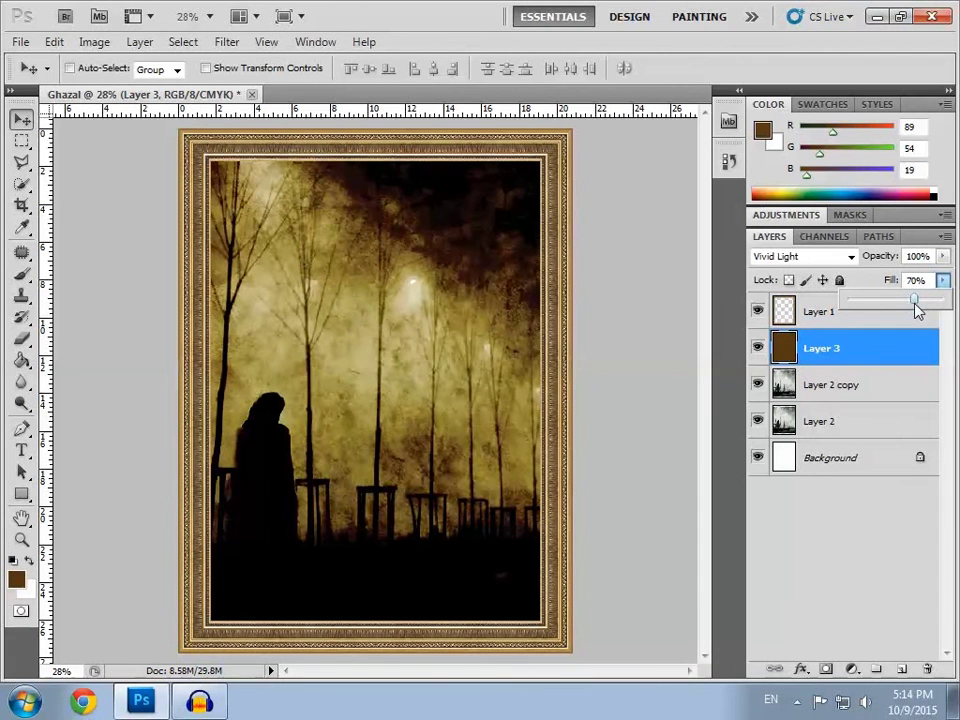
click(860, 352)
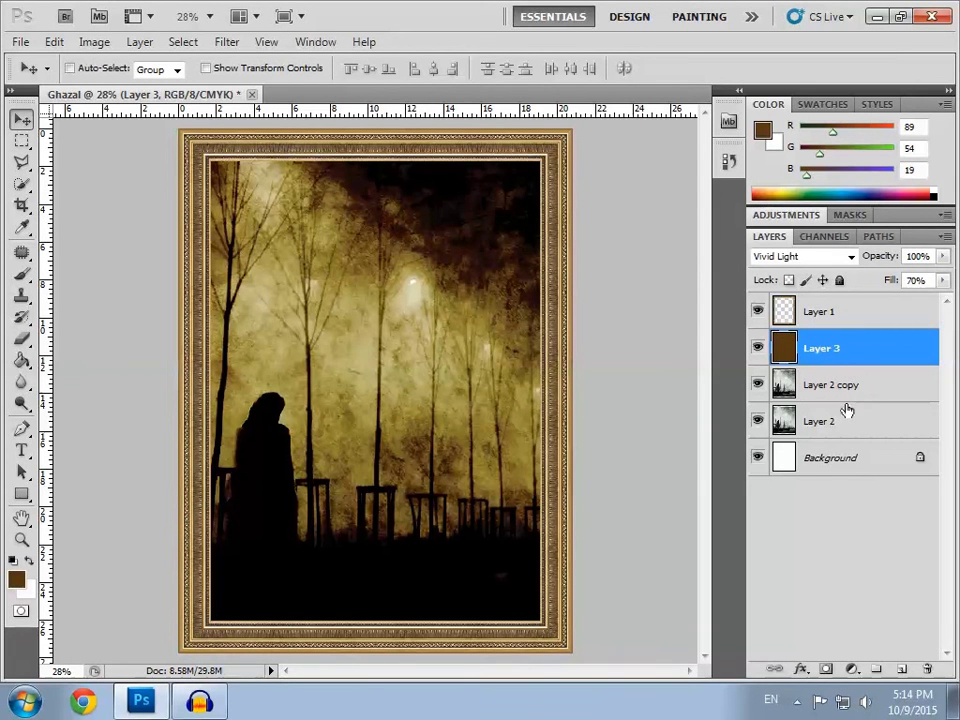
click(839, 322)
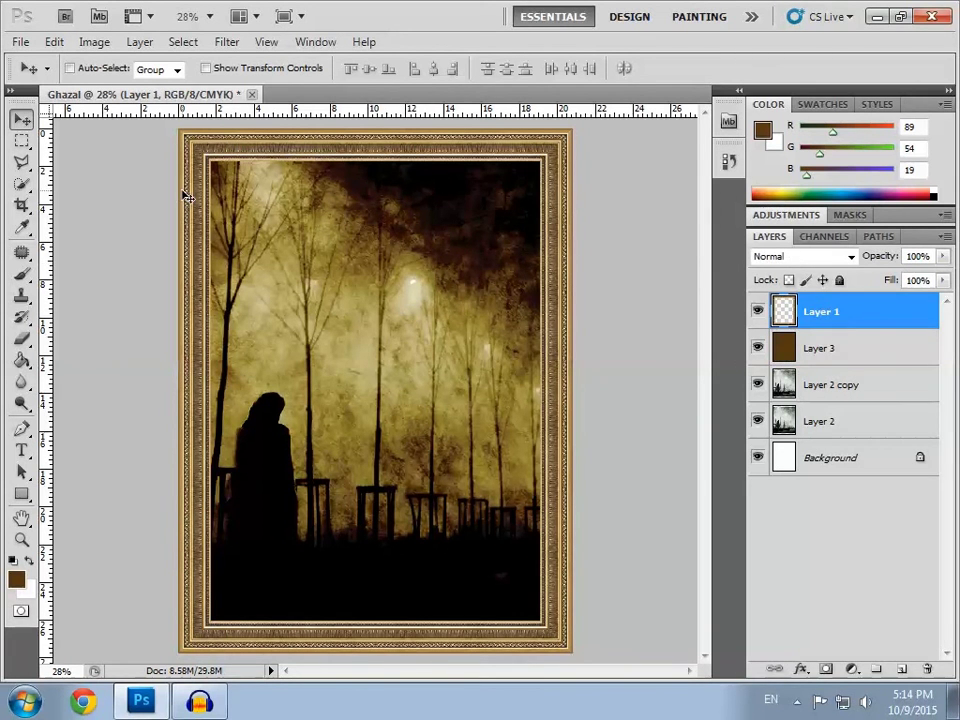
click(22, 43)
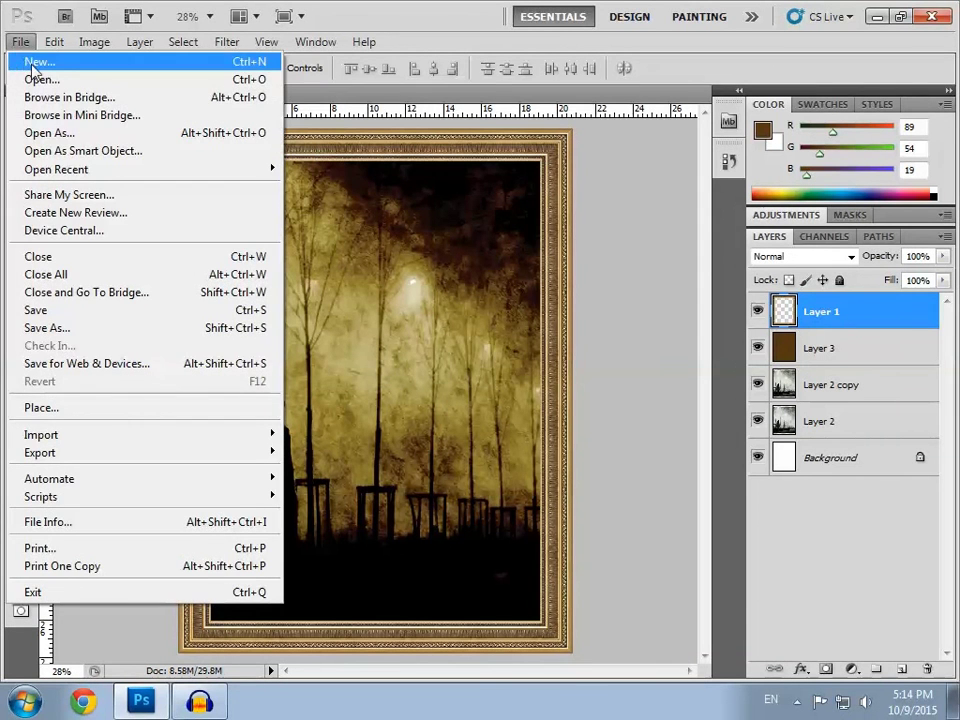
click(41, 407)
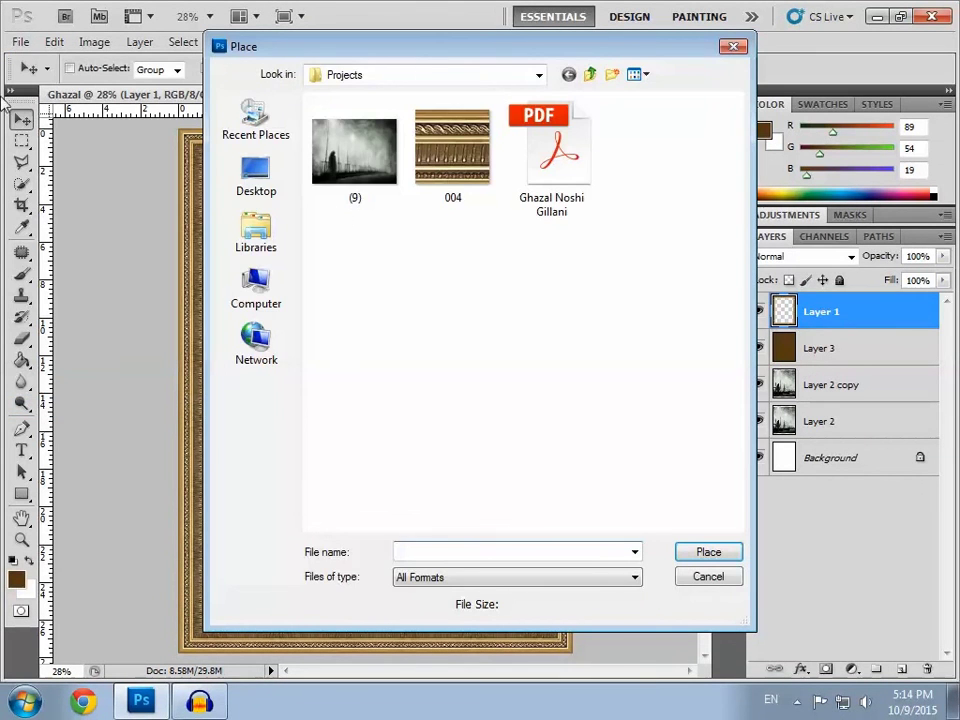
click(692, 578)
click(20, 42)
click(60, 407)
click(580, 175)
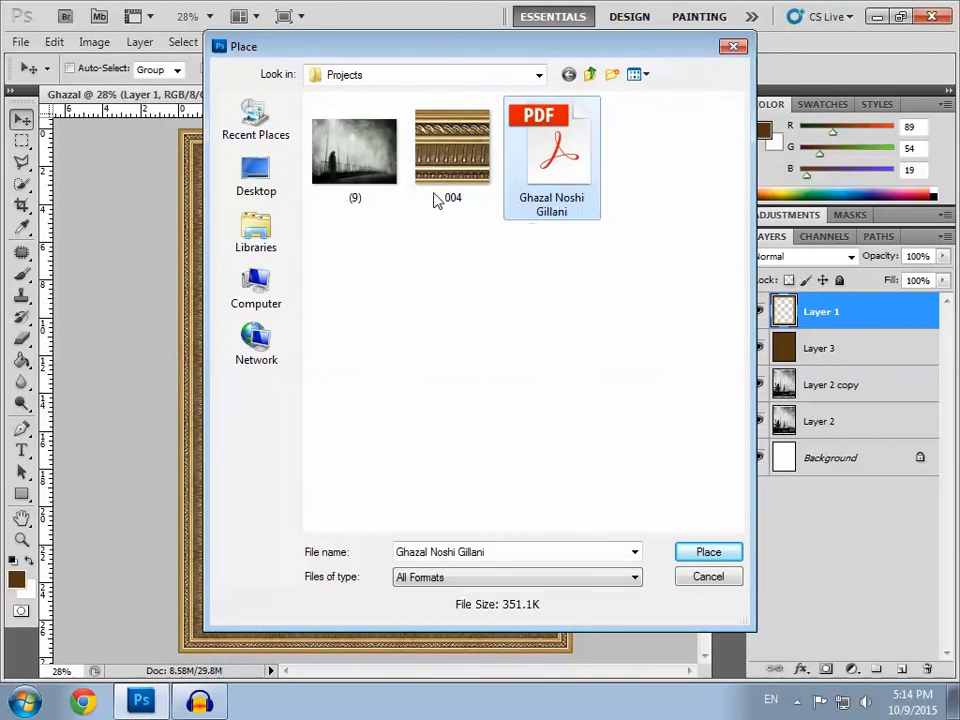
click(709, 552)
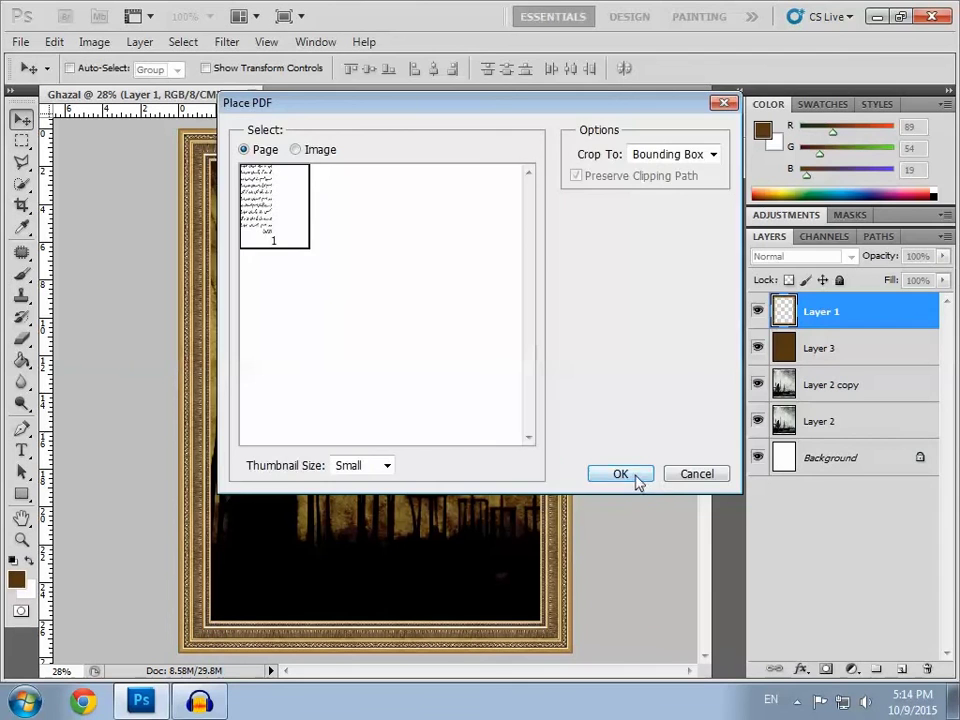
click(632, 476)
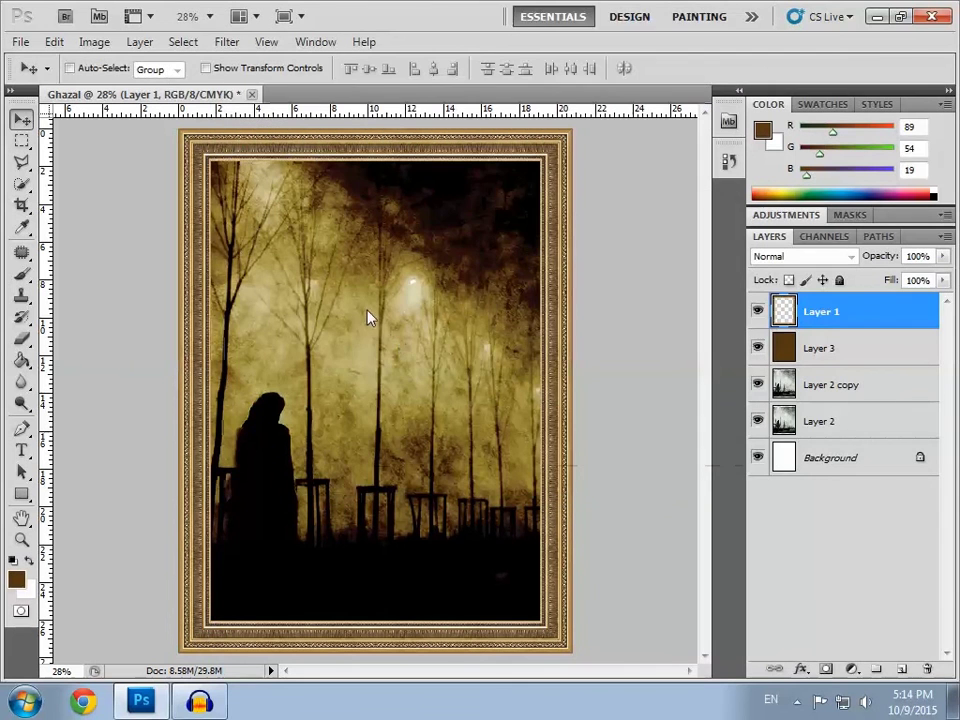
Move the placed ghazal to the right half, enlarge it to about 340%, and commit.
drag(381, 354, 511, 230)
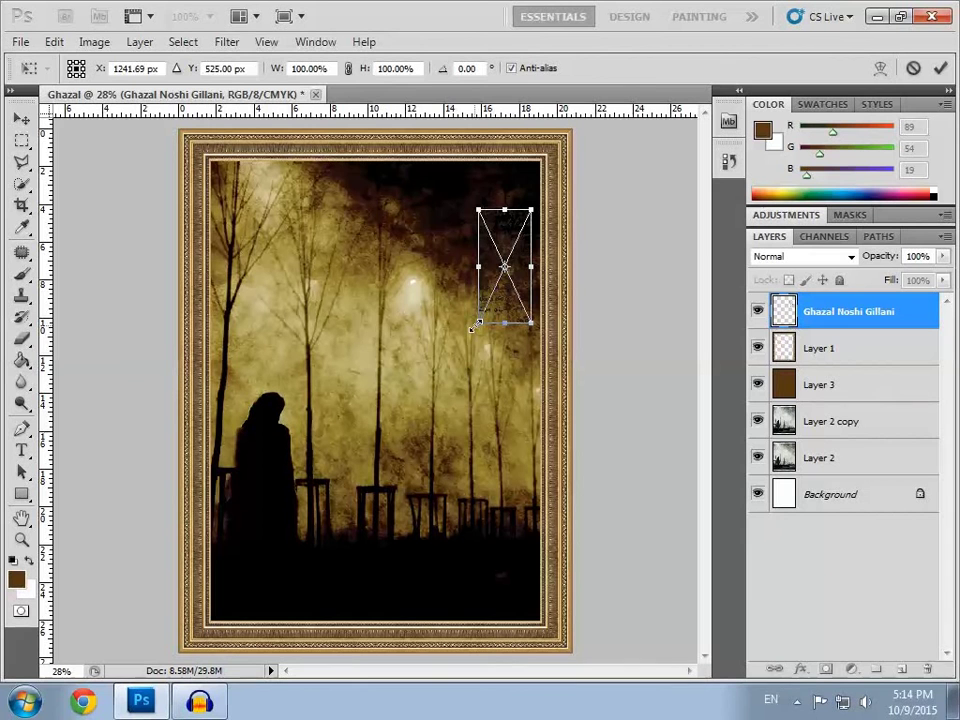
mouse_move(478, 321)
mouse_down()
mouse_move(313, 574)
mouse_move(327, 543)
mouse_up()
drag(499, 422, 491, 410)
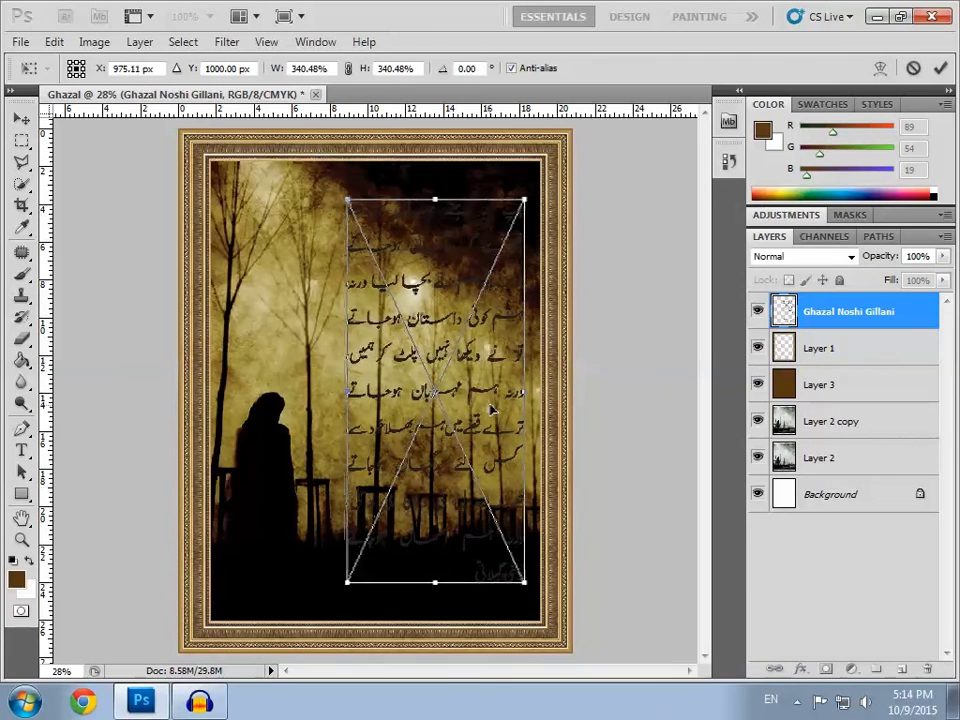
click(940, 68)
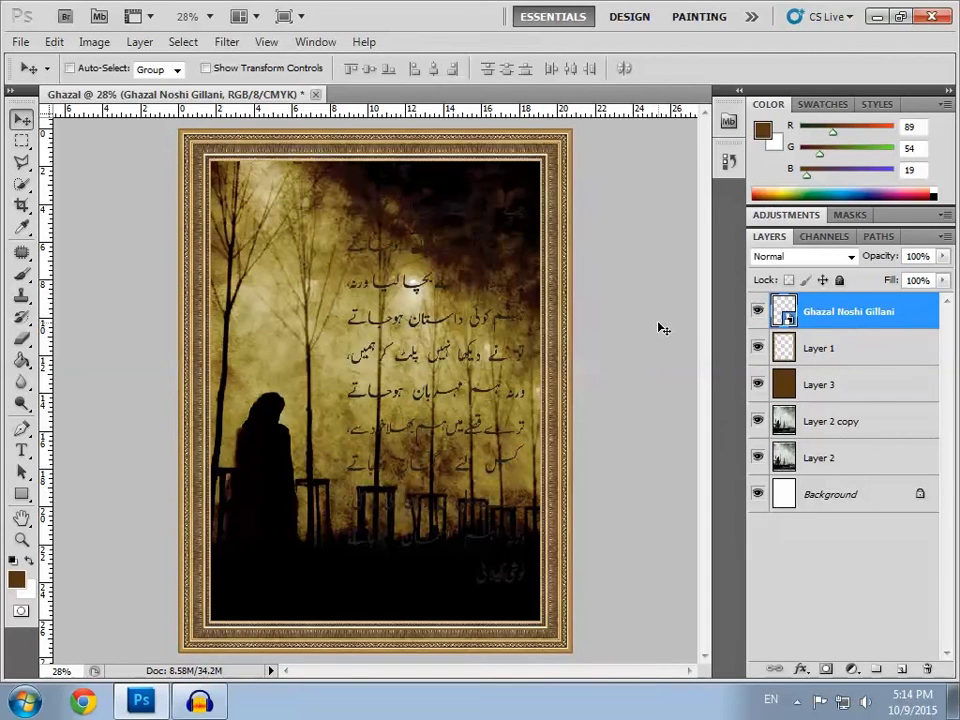
View the image at Actual Pixels.
click(21, 538)
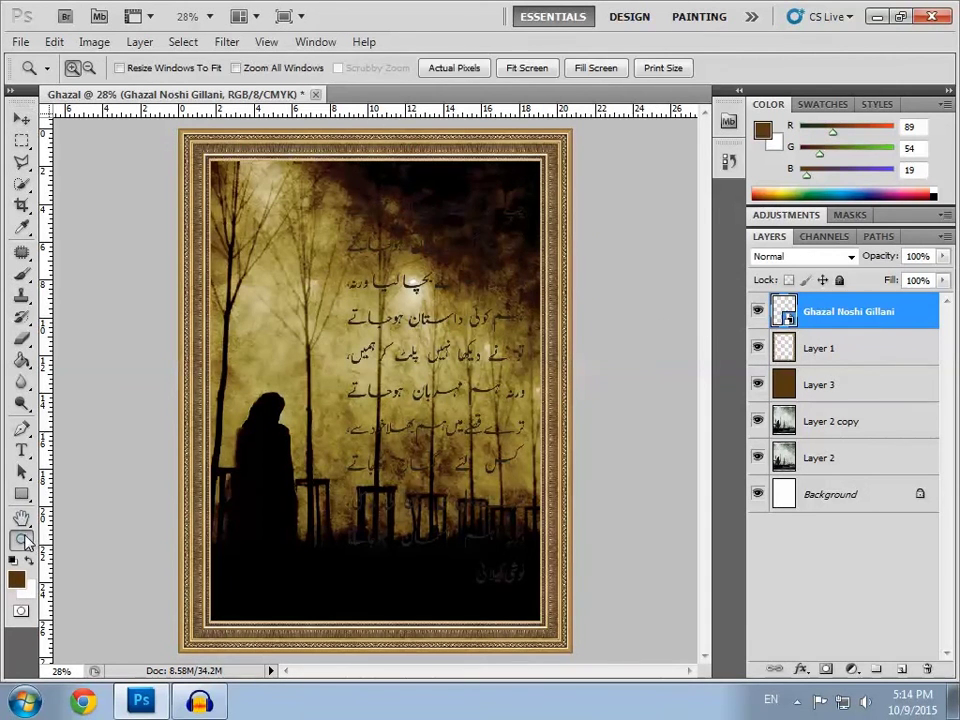
click(472, 72)
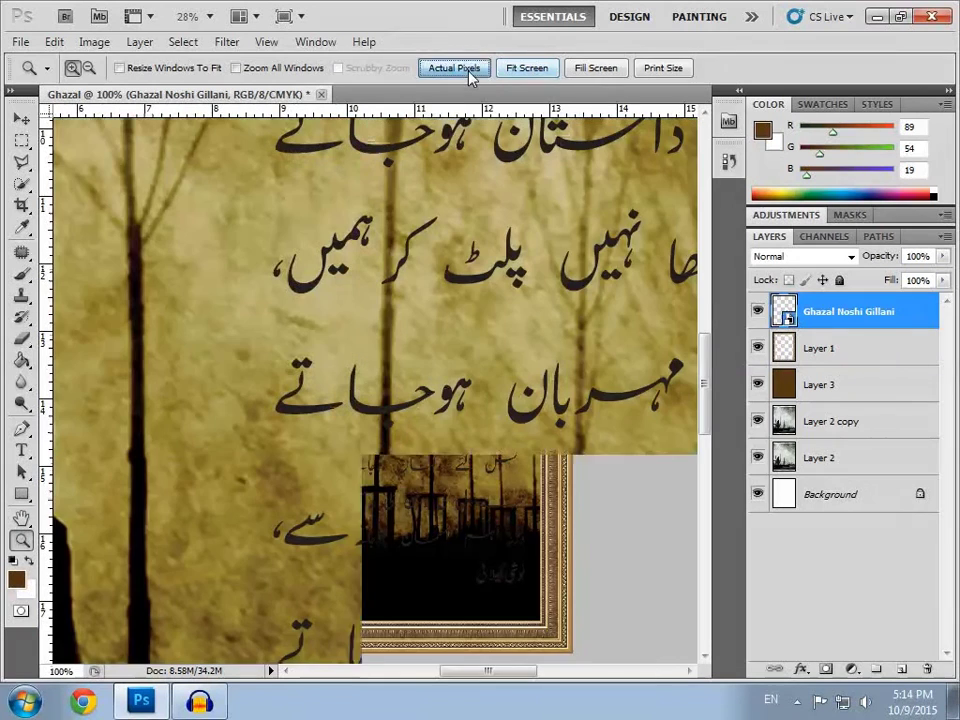
drag(489, 671, 530, 671)
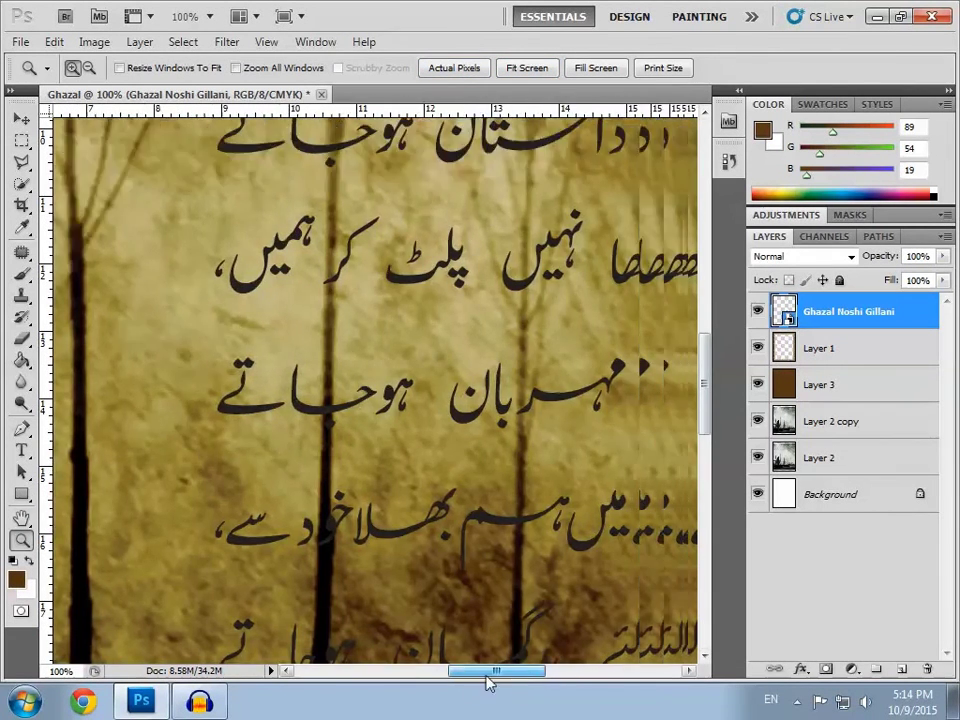
click(20, 117)
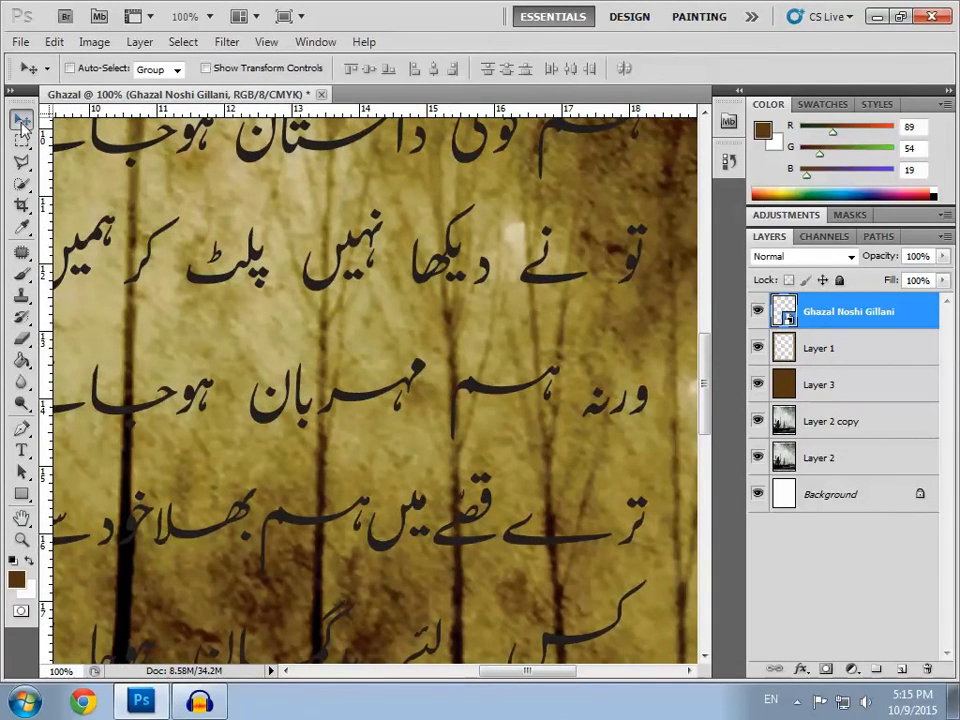
right_click(829, 320)
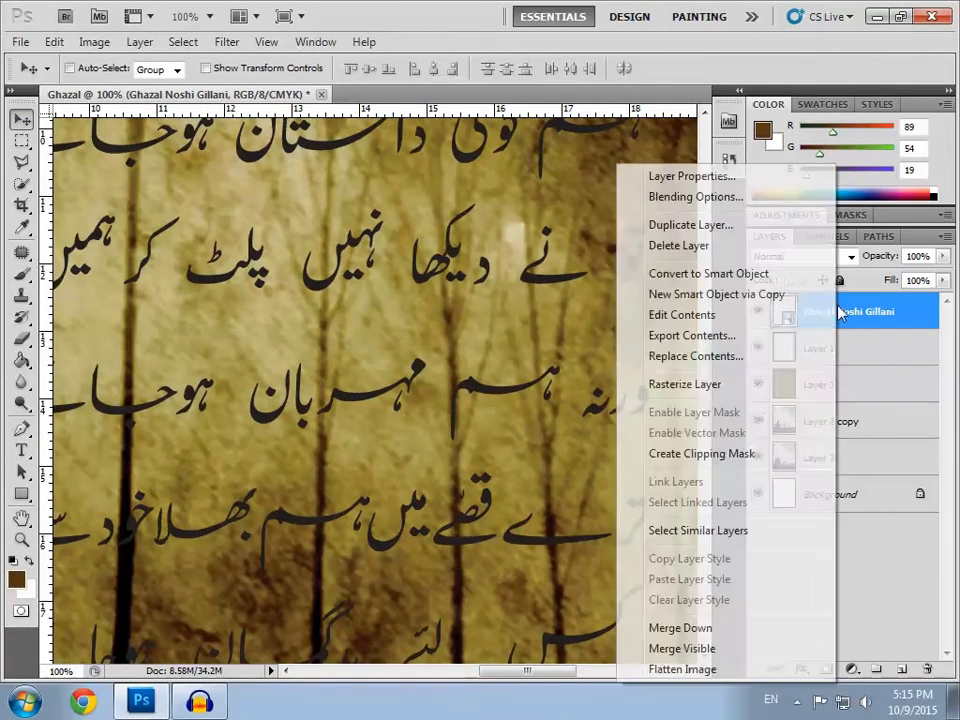
click(690, 384)
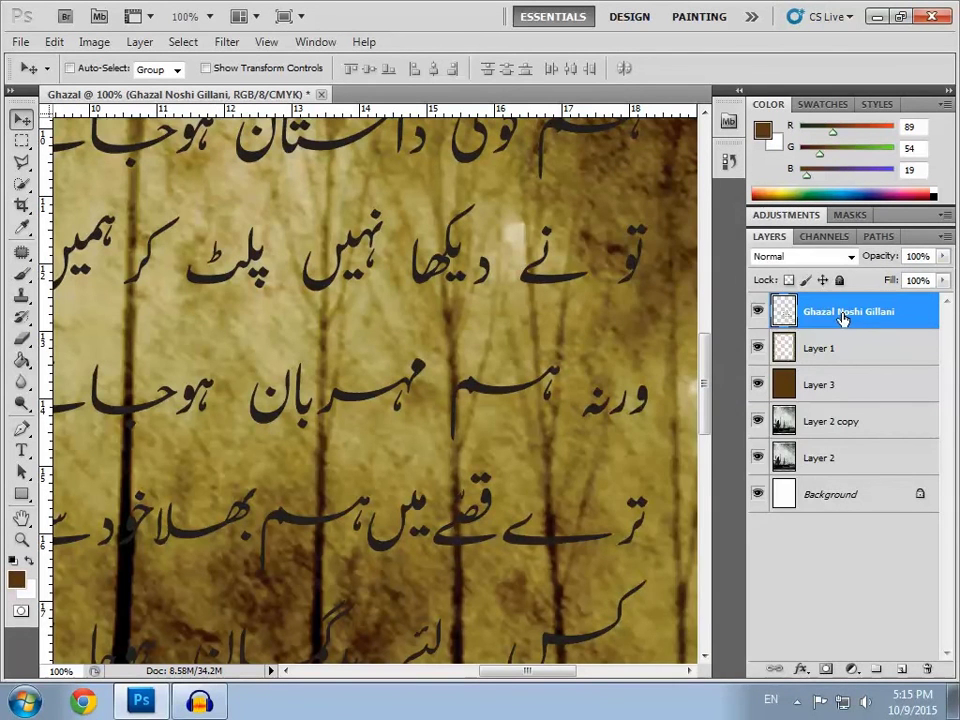
right_click(843, 317)
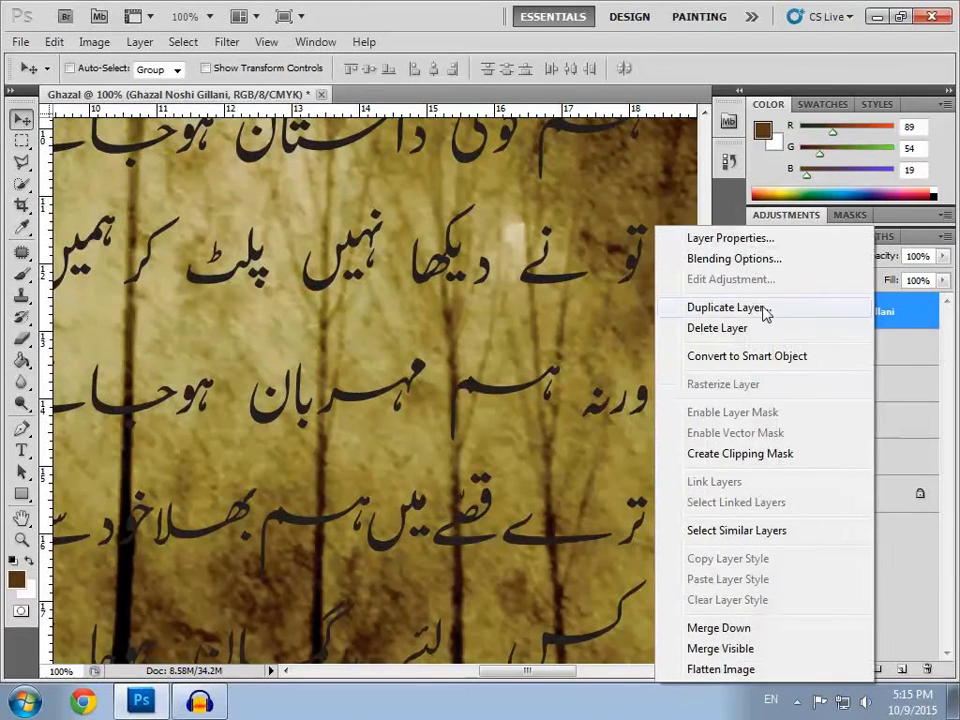
click(712, 262)
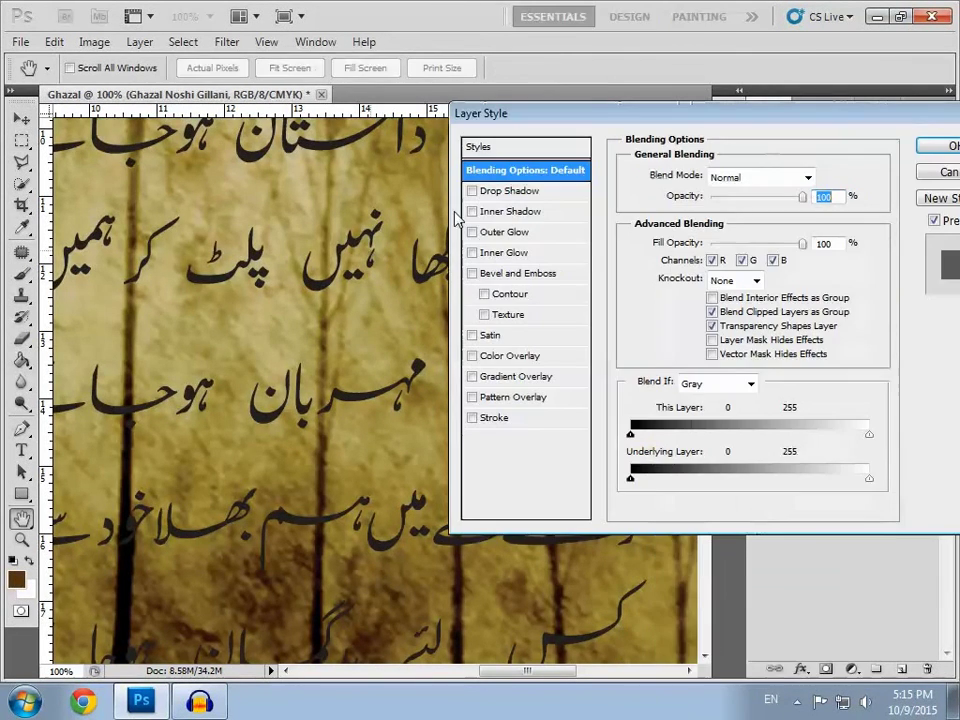
Apply an embossed preset style to the ghazal and review its shadow and glow settings.
click(484, 148)
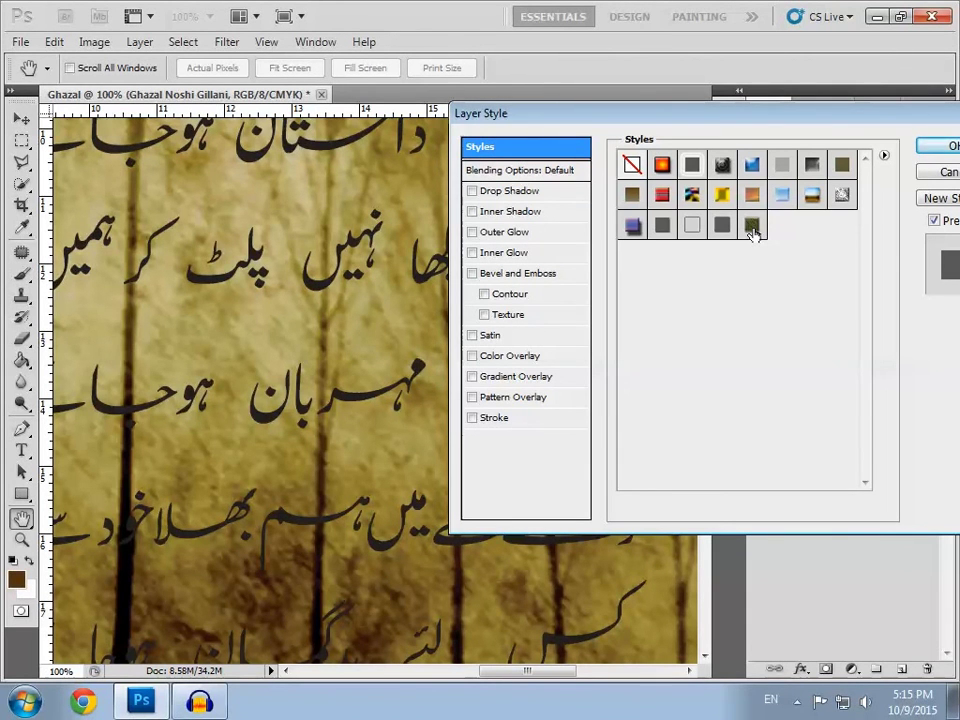
click(752, 228)
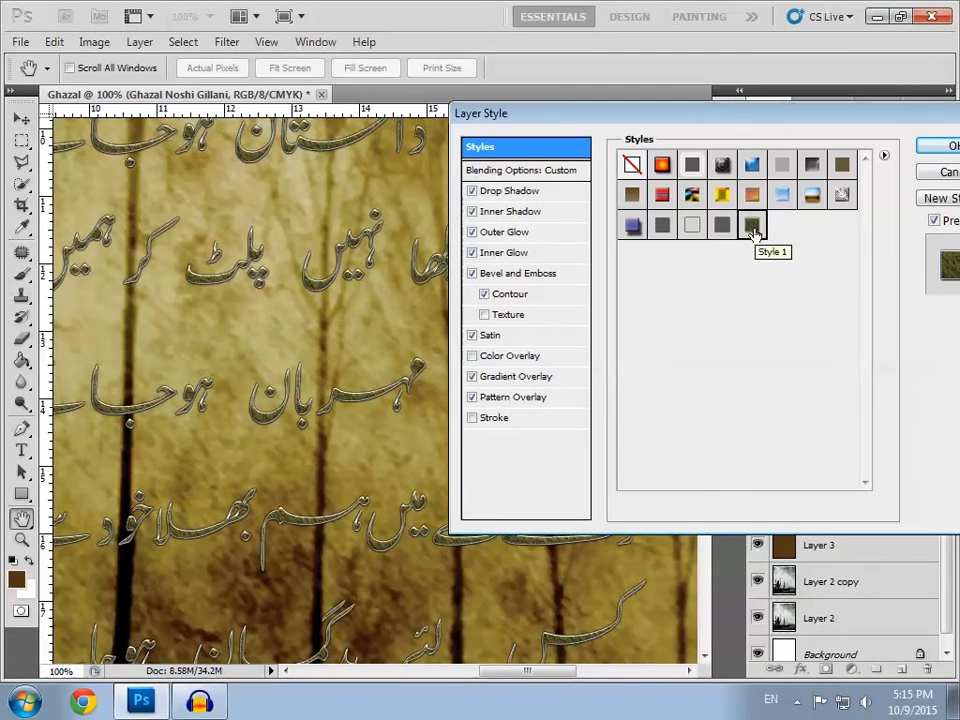
click(538, 192)
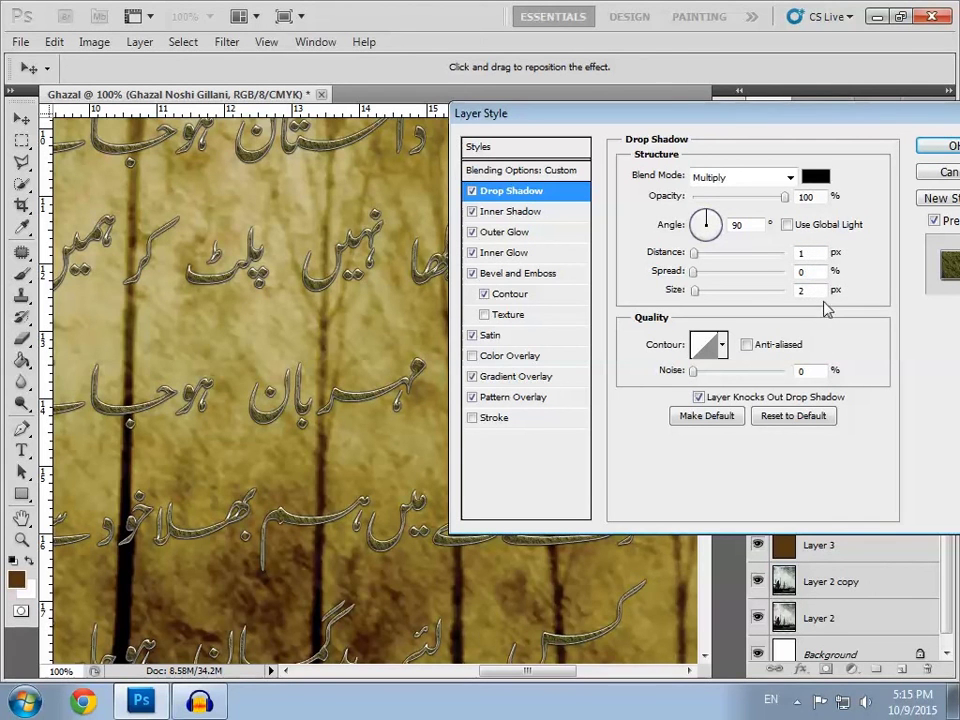
click(540, 213)
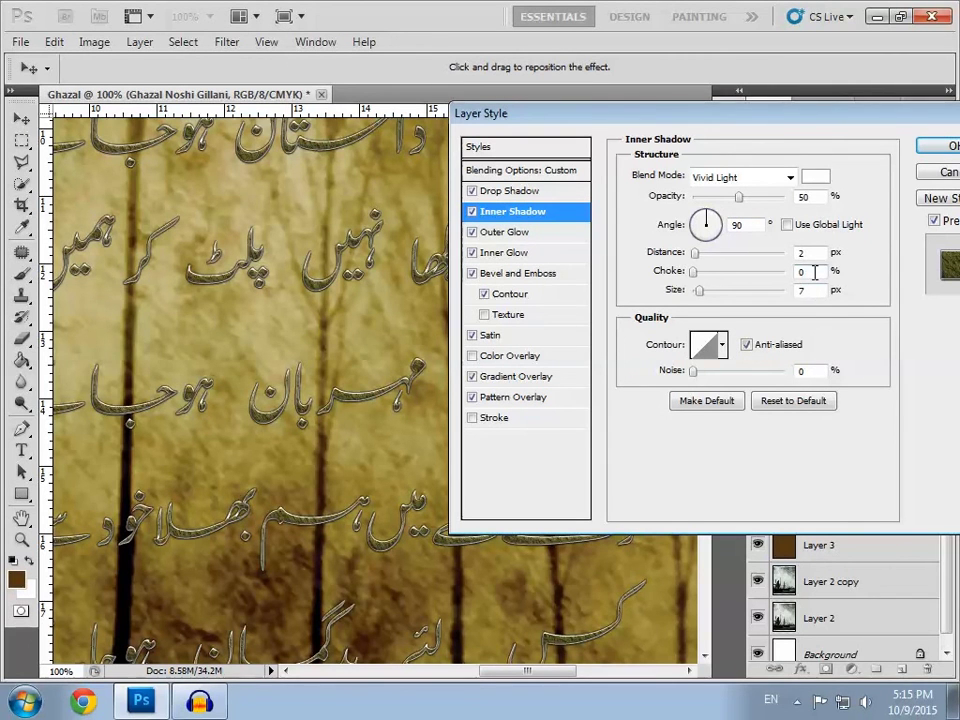
click(545, 233)
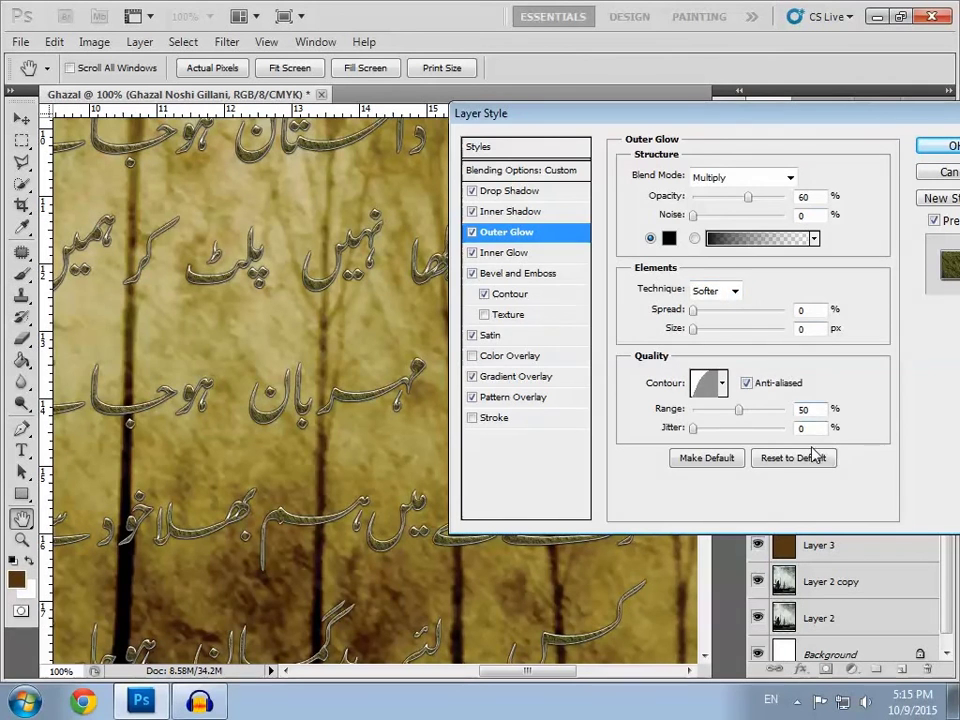
click(540, 254)
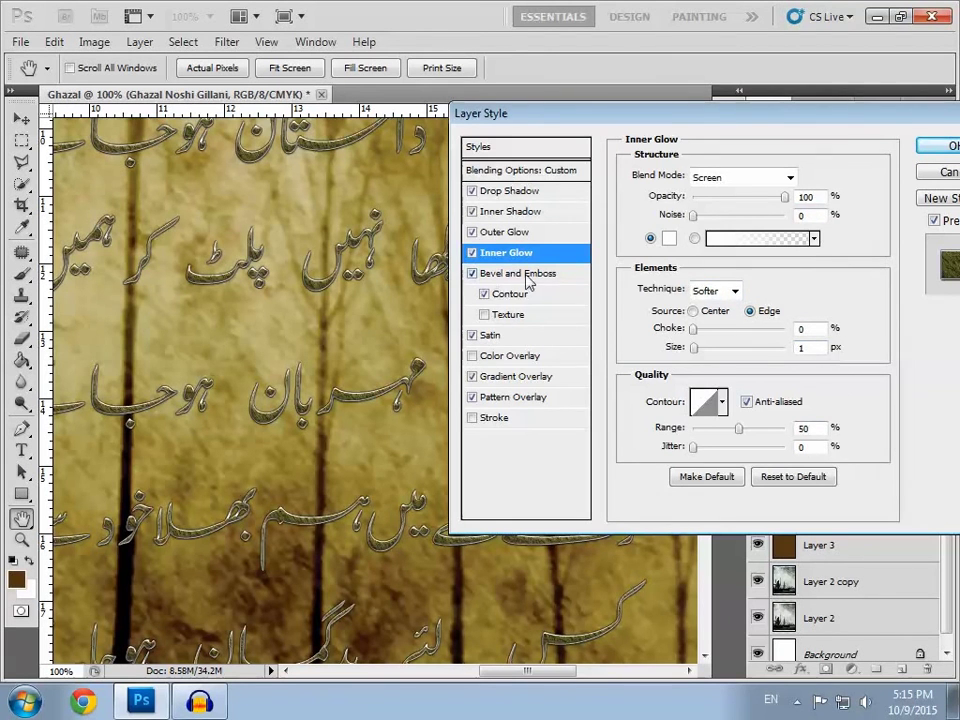
Review the Bevel and Emboss, Contour and Satin settings, leaving contour presets unchanged.
click(512, 276)
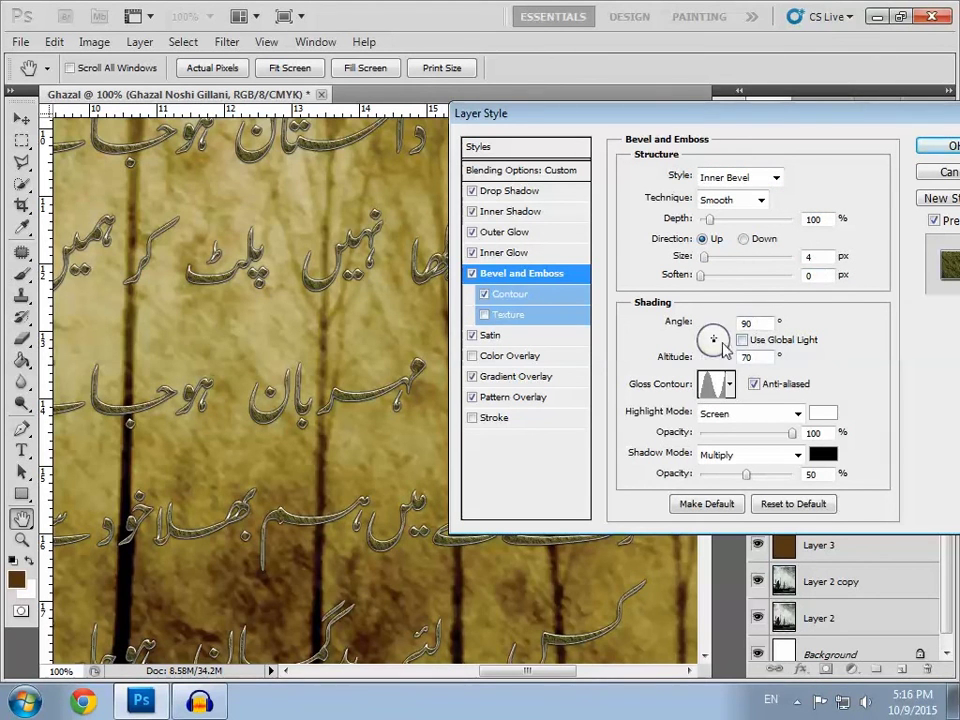
click(730, 384)
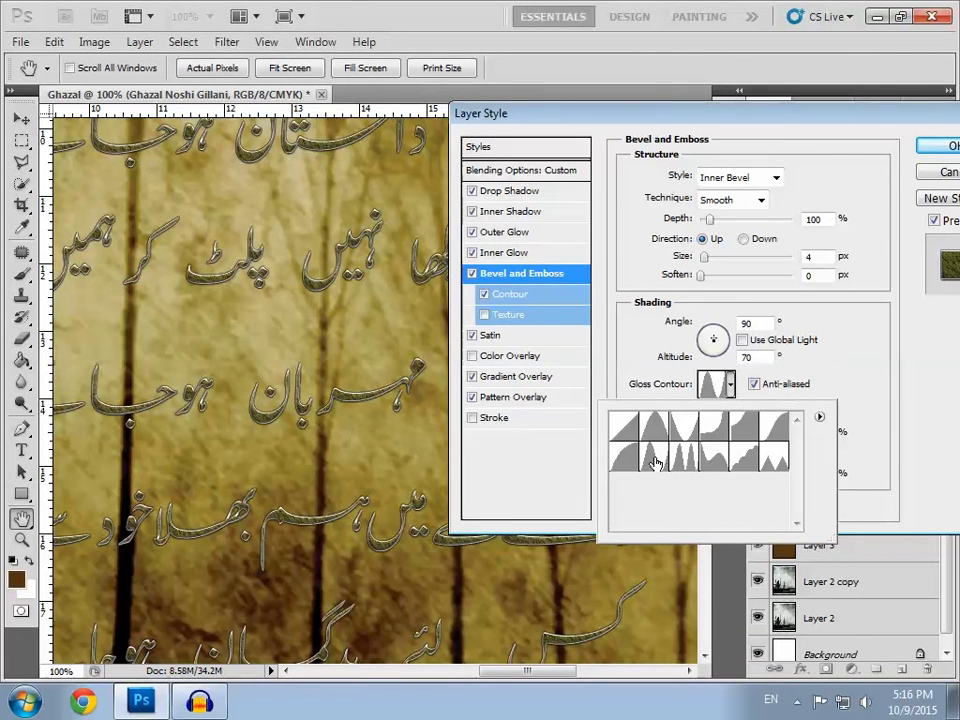
click(820, 343)
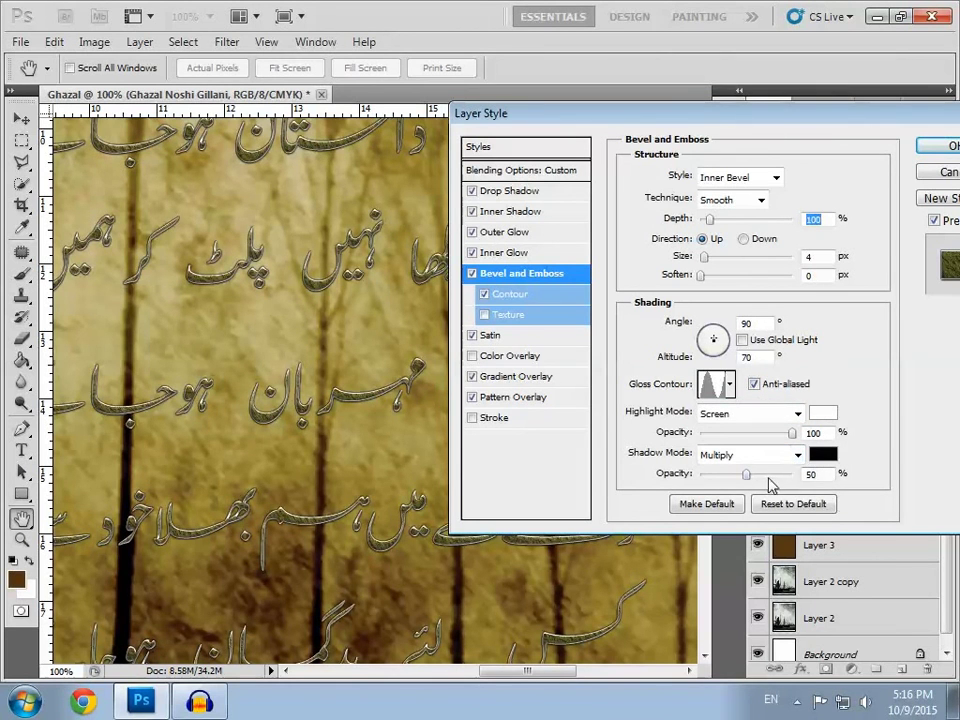
click(525, 296)
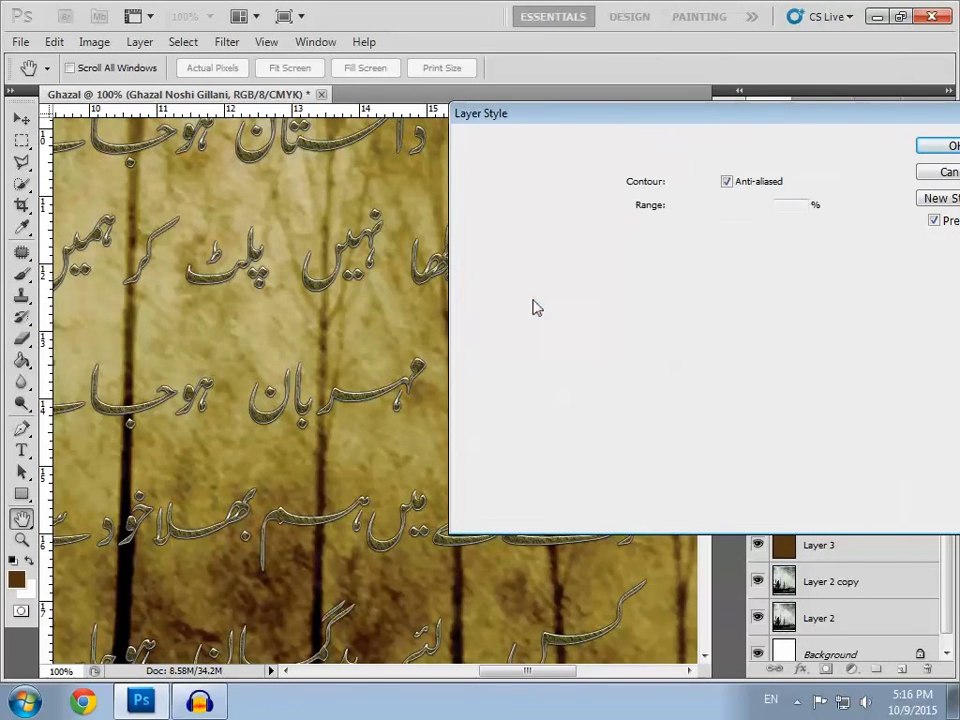
click(704, 183)
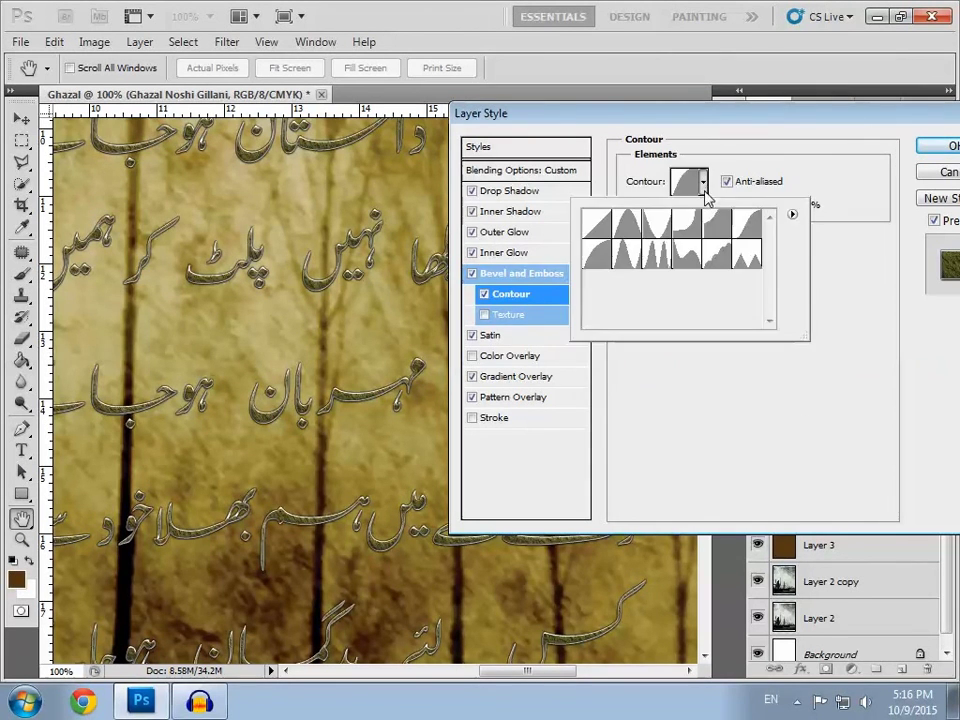
click(795, 156)
click(511, 333)
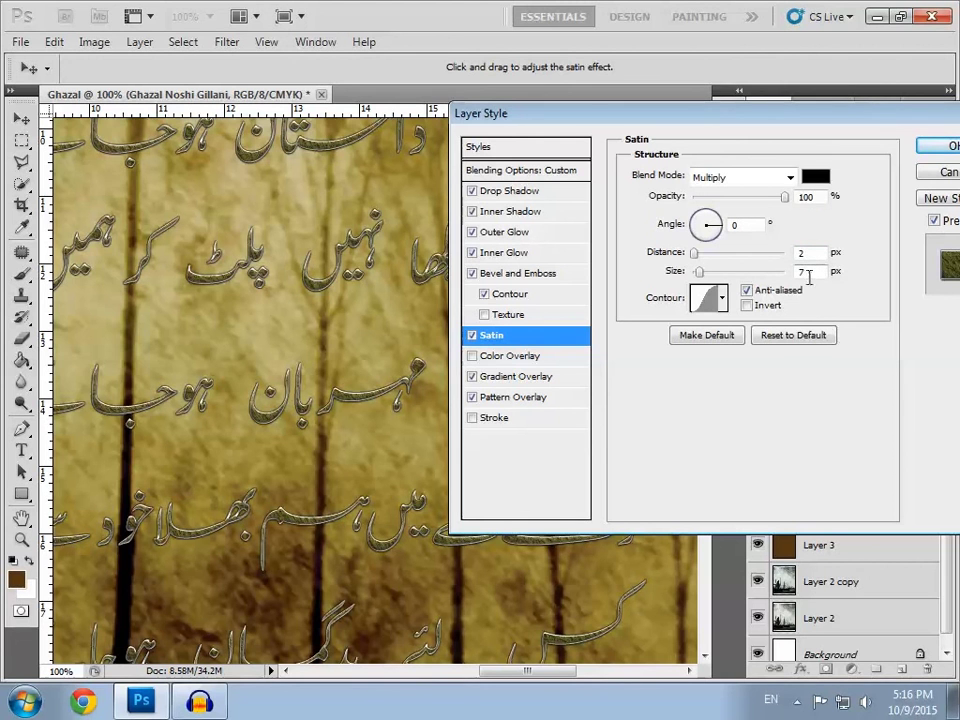
Review the Gradient Overlay settings, keeping the gradient preset unchanged.
click(530, 377)
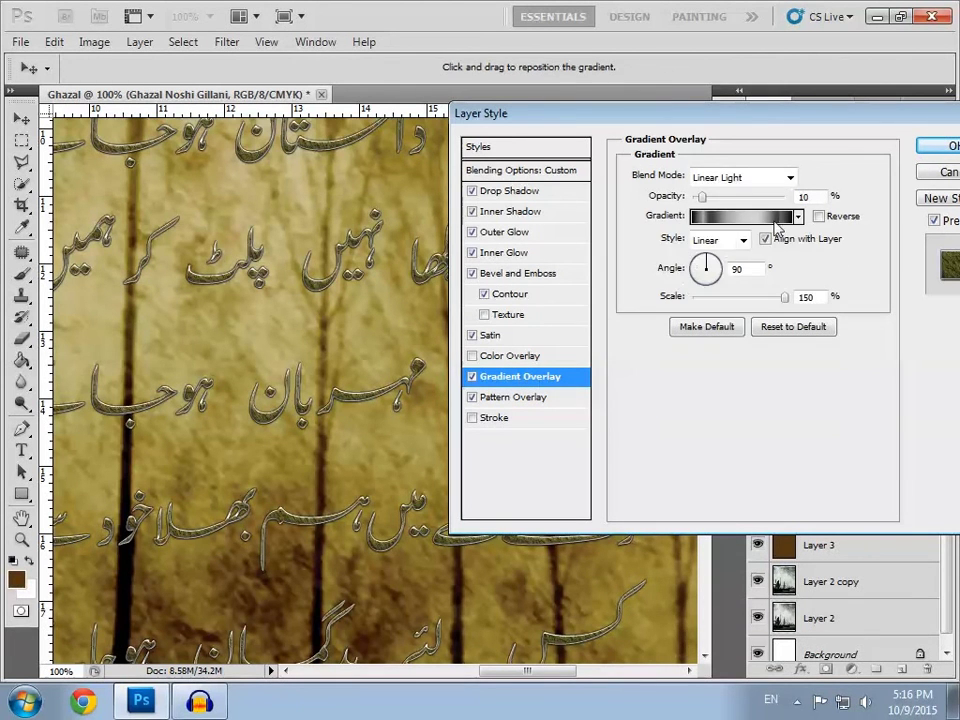
click(798, 216)
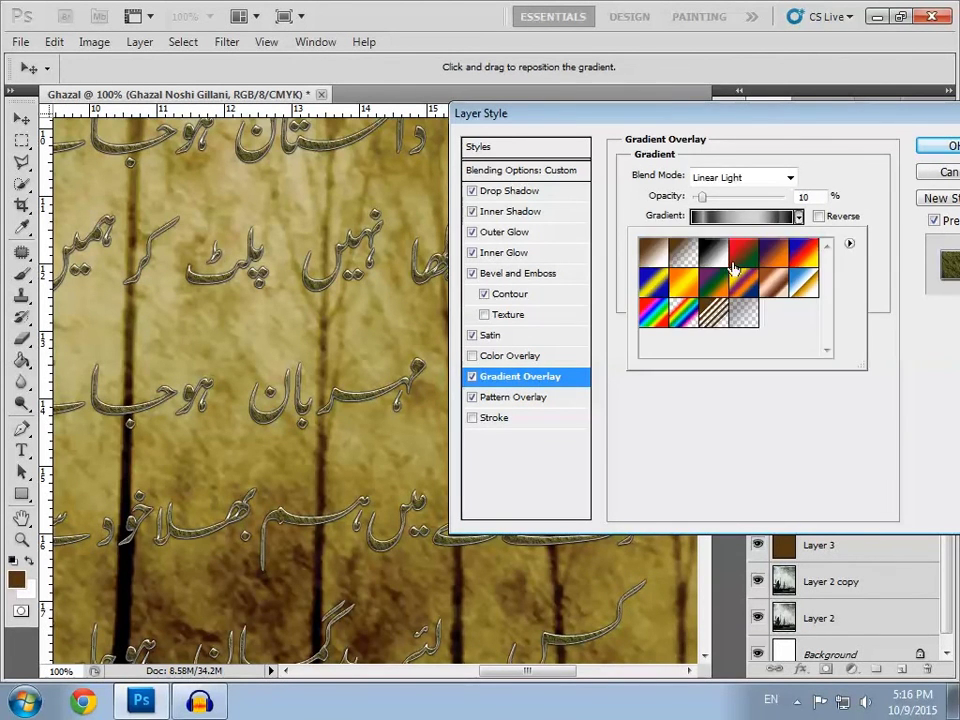
click(840, 194)
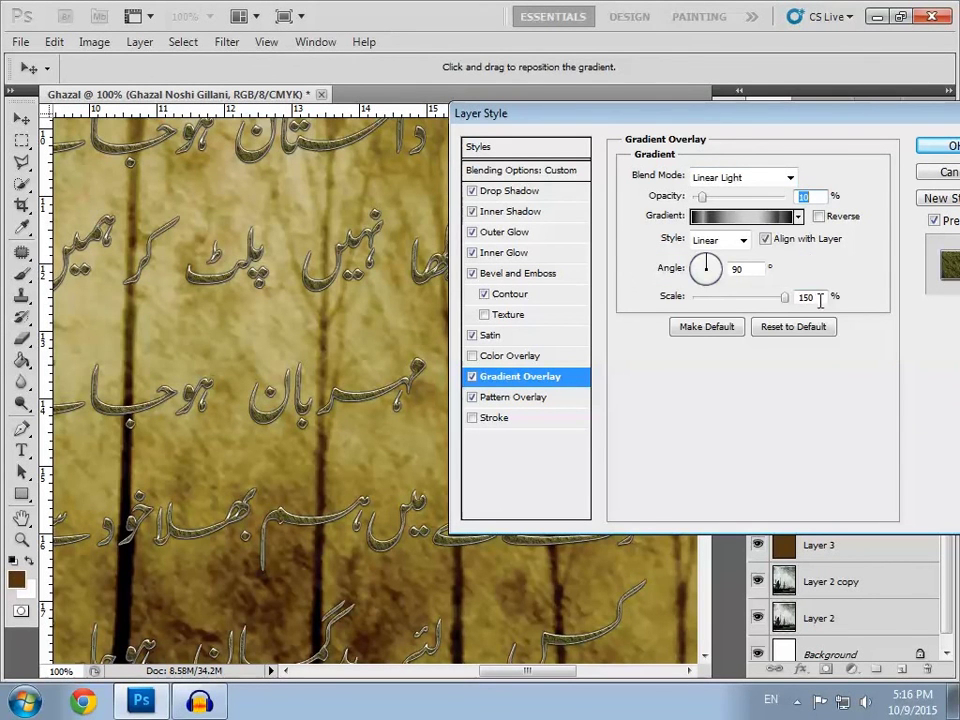
Set the Pattern Overlay to the beige stone-like texture and accept the layer style.
click(528, 404)
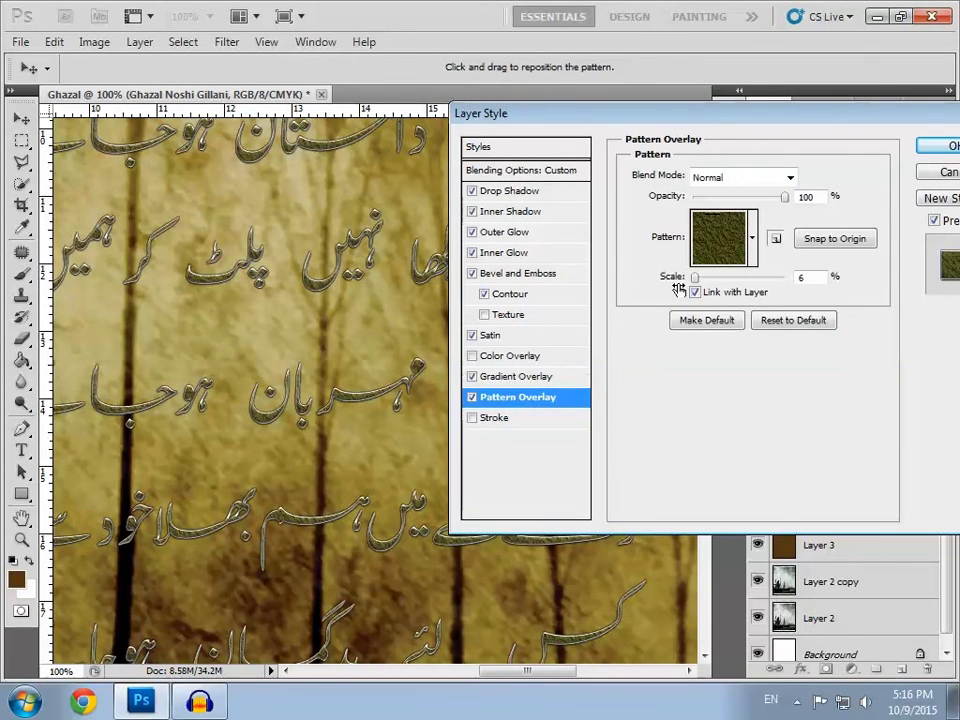
click(754, 242)
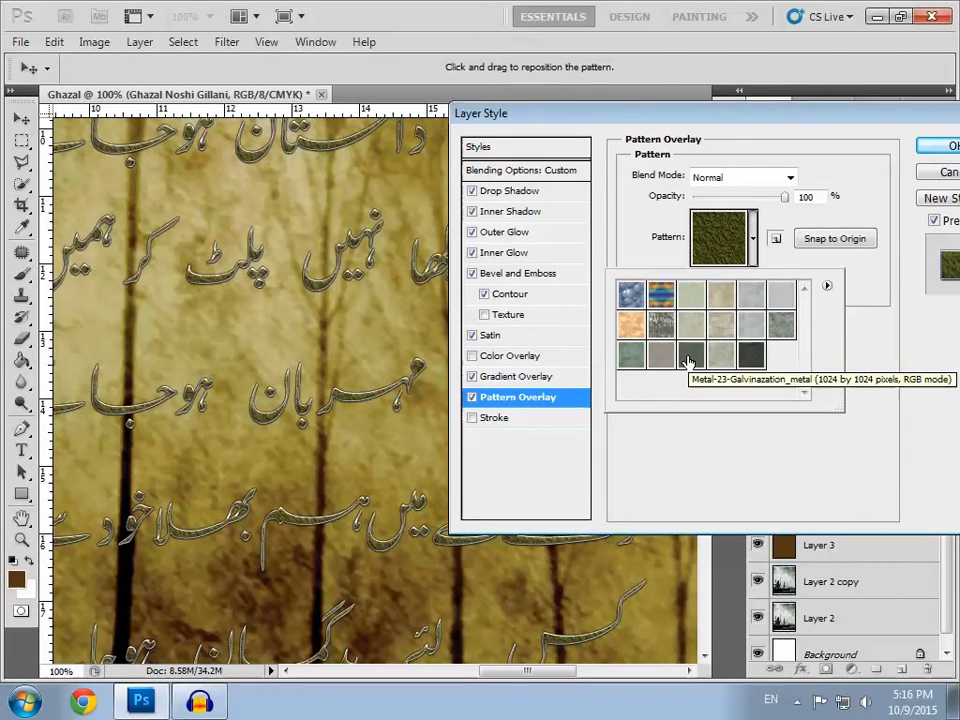
click(694, 333)
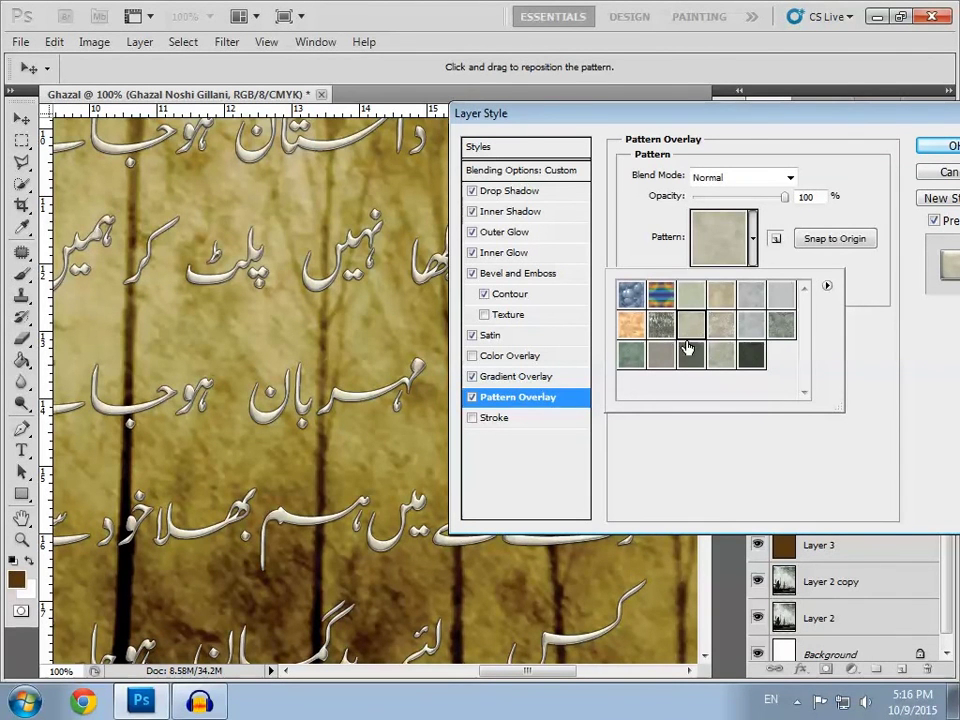
click(722, 327)
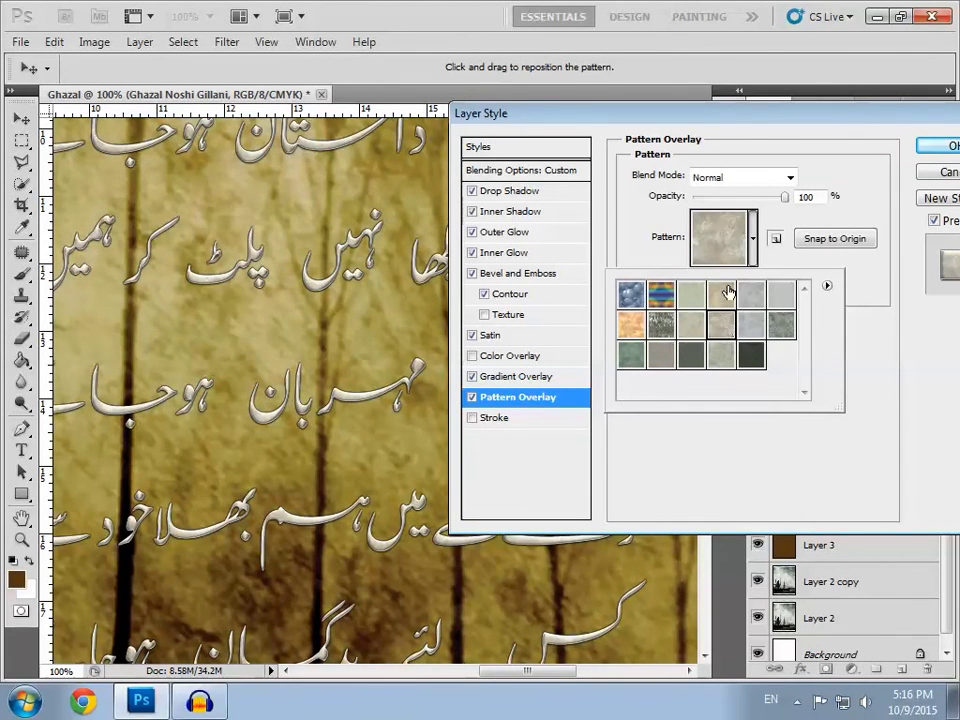
click(726, 293)
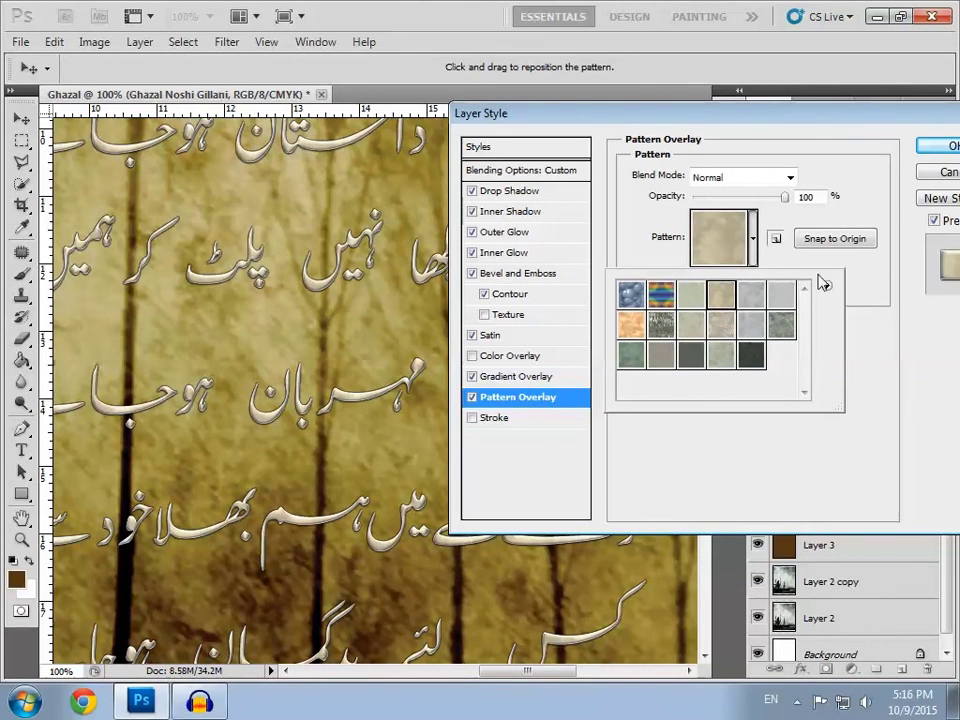
click(945, 146)
Duplicate the ghazal layer with Ctrl+J and convert the copy to a smart object.
mouse_move(527, 686)
mouse_down()
mouse_move(600, 681)
mouse_move(551, 688)
mouse_up()
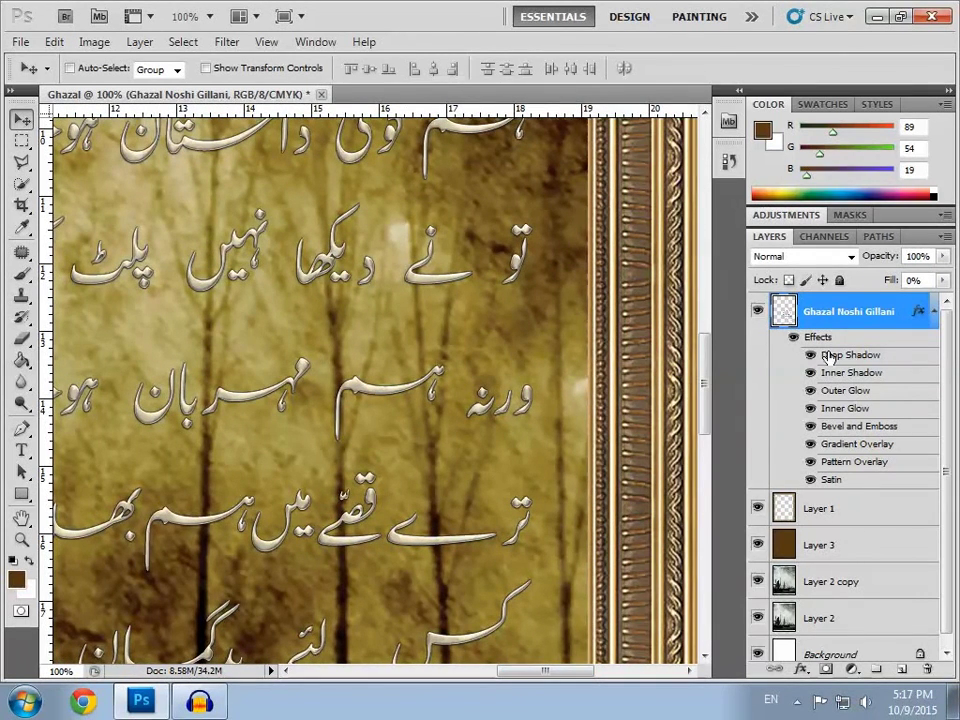
key(ctrl+j)
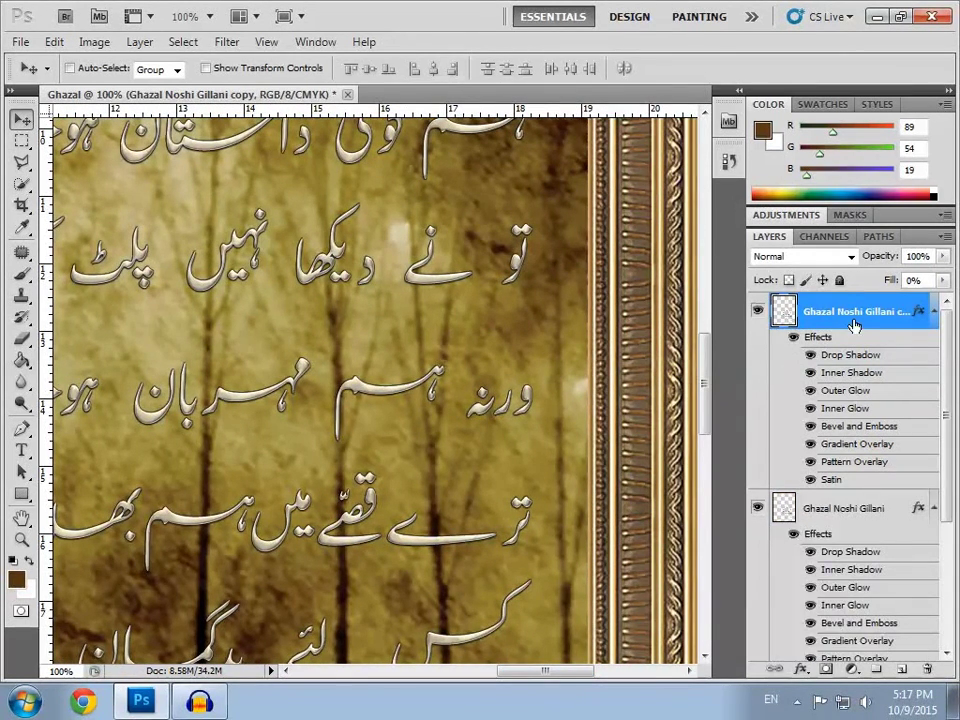
right_click(853, 324)
click(776, 356)
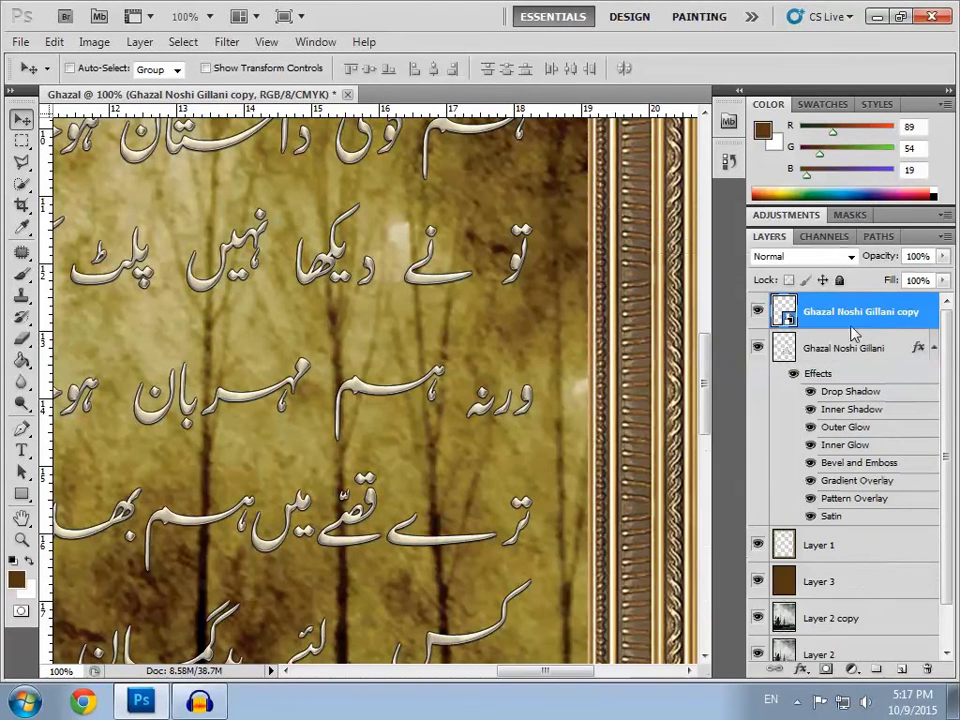
Give the smart-object copy a drop shadow: size 2 px, distance 3 px, opacity 100%.
right_click(895, 312)
click(665, 199)
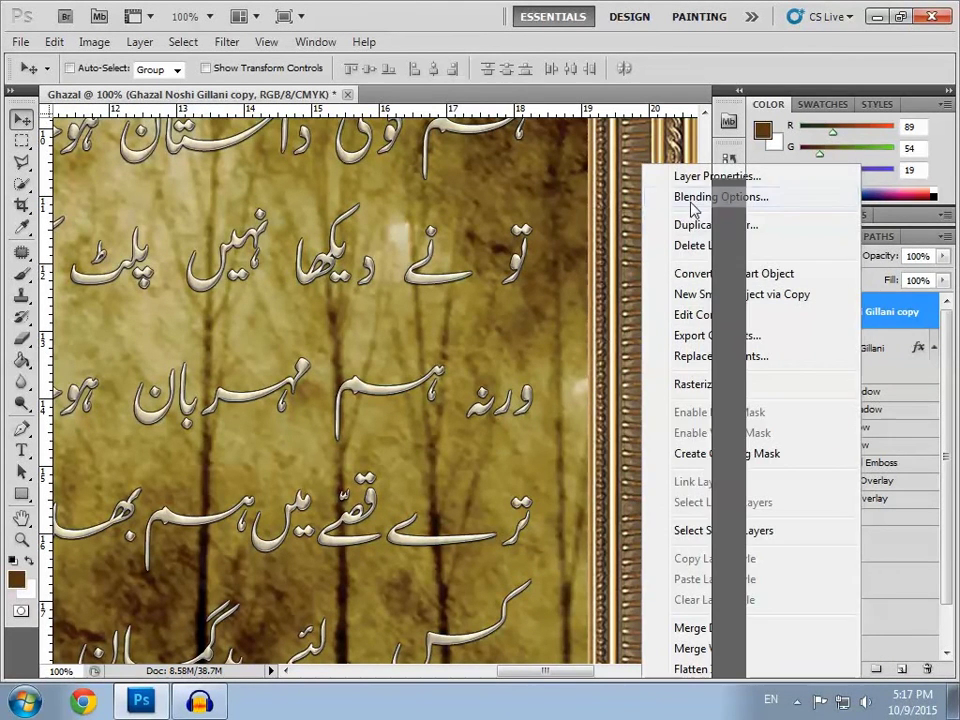
drag(527, 113, 591, 113)
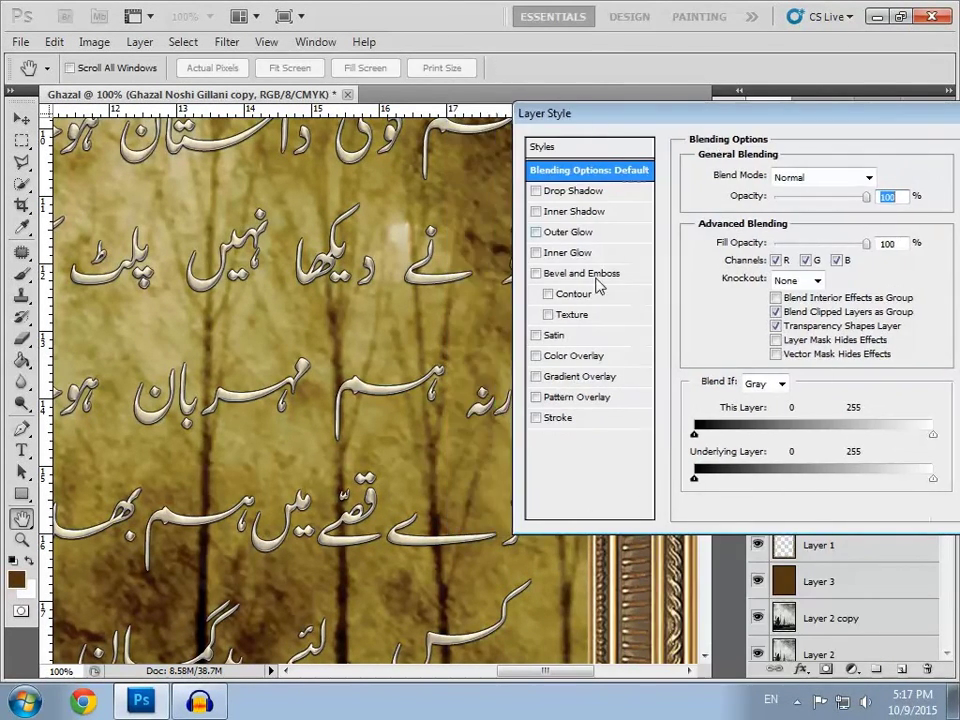
click(589, 192)
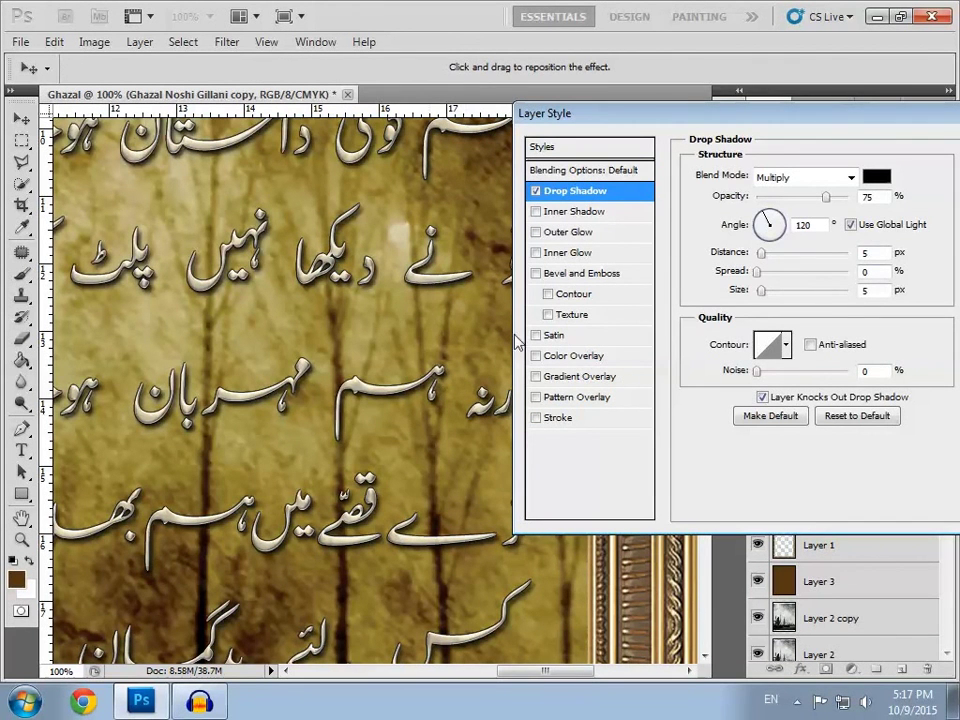
click(866, 290)
text(2)
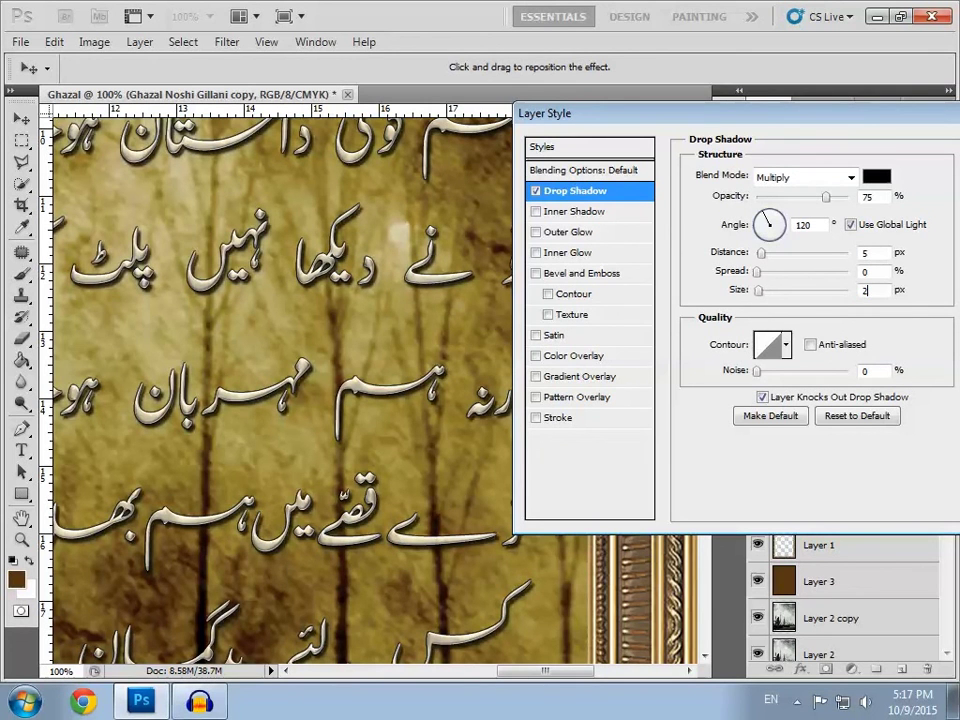
double_click(876, 253)
text(3)
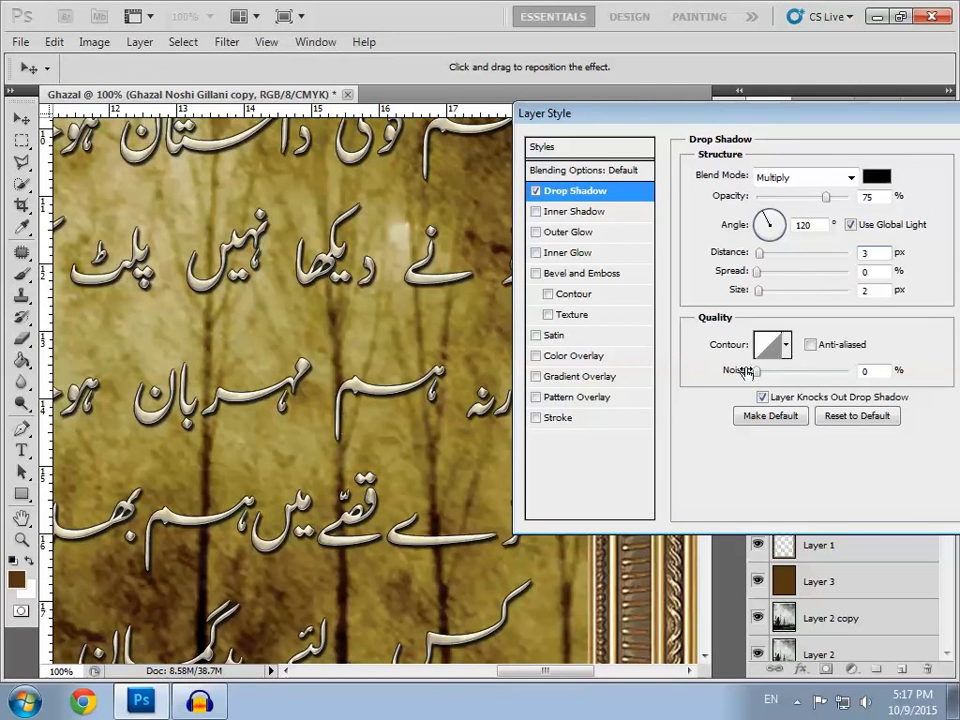
drag(826, 197, 848, 197)
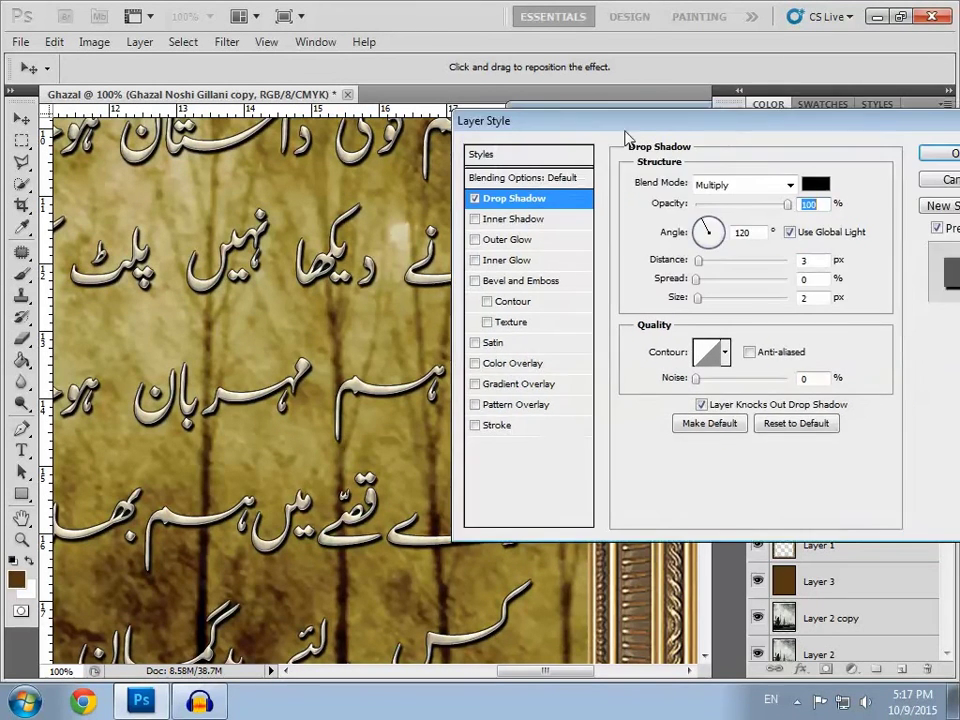
drag(760, 113, 587, 122)
click(853, 158)
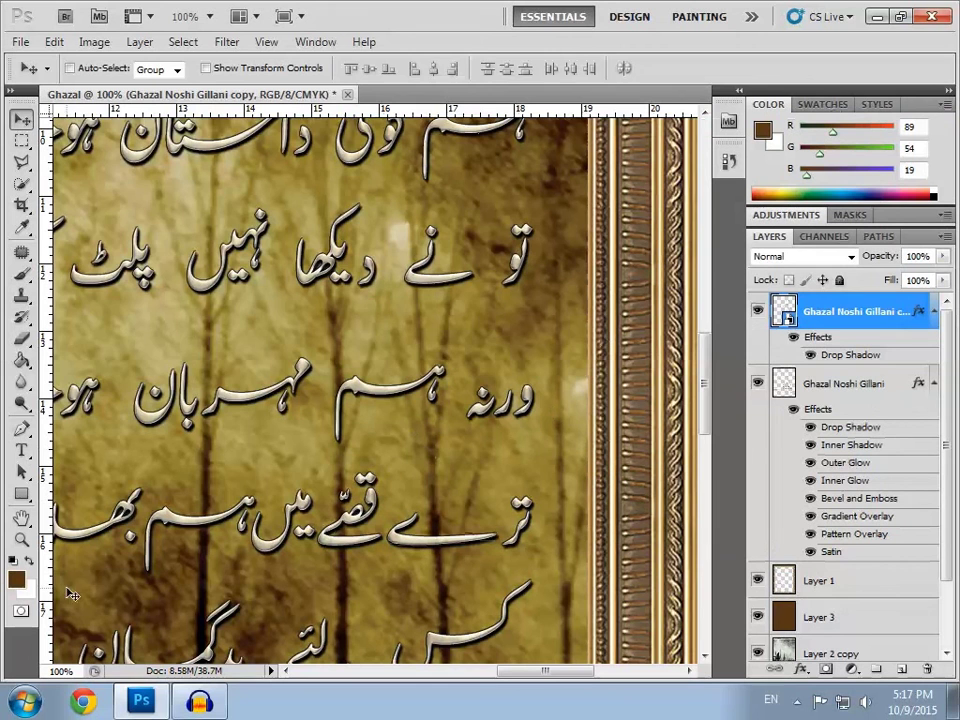
click(21, 540)
Fit the whole framed artwork on screen, then select Layer 1 in the Layers panel.
click(512, 72)
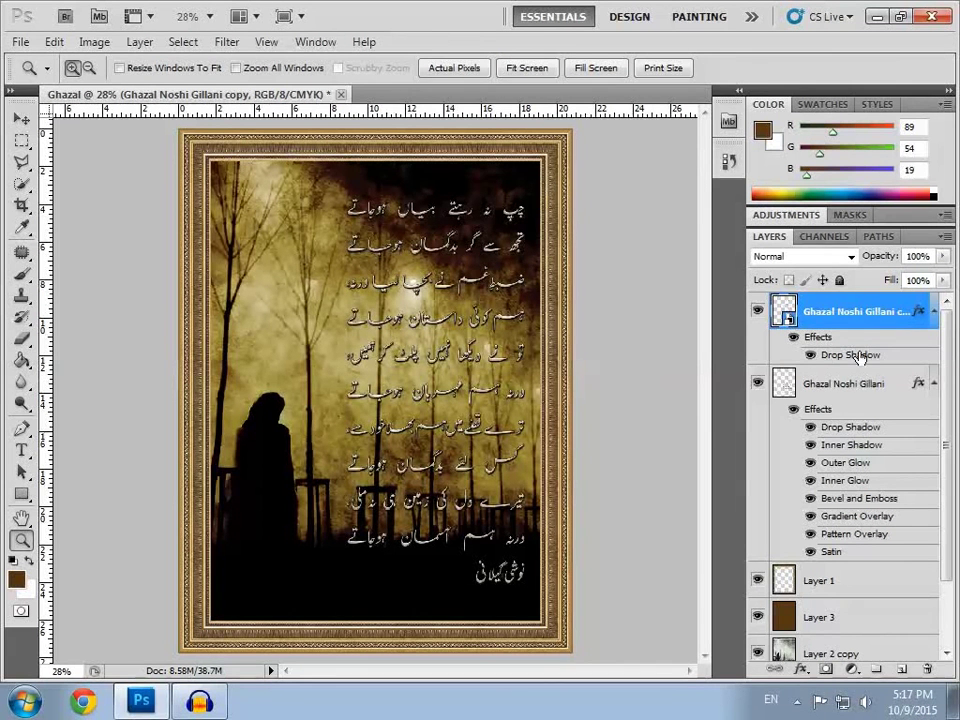
click(816, 390)
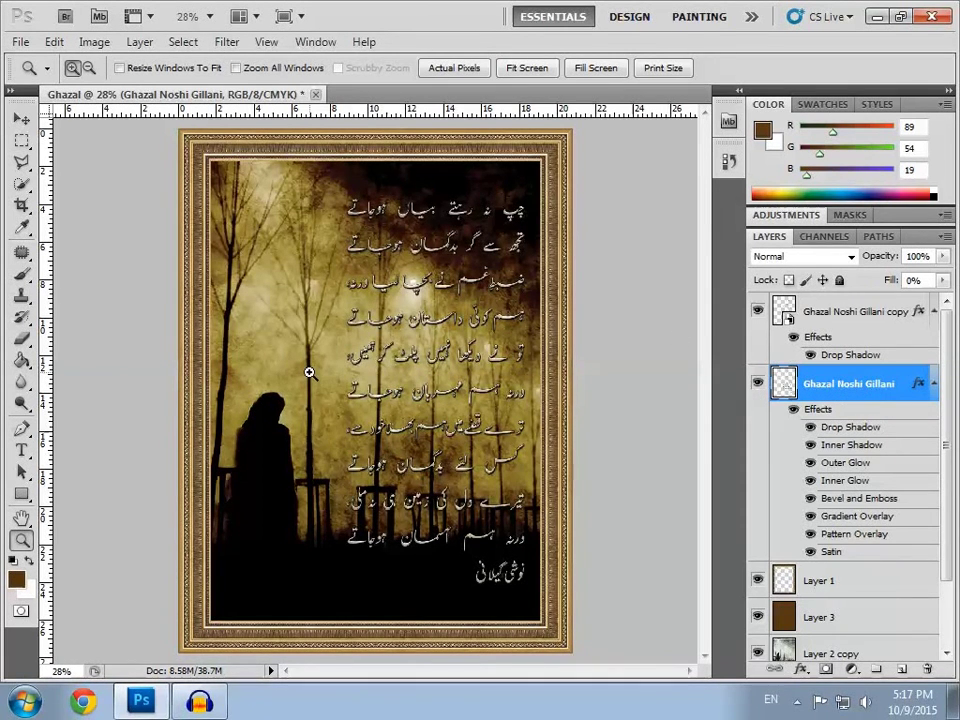
drag(947, 463, 947, 521)
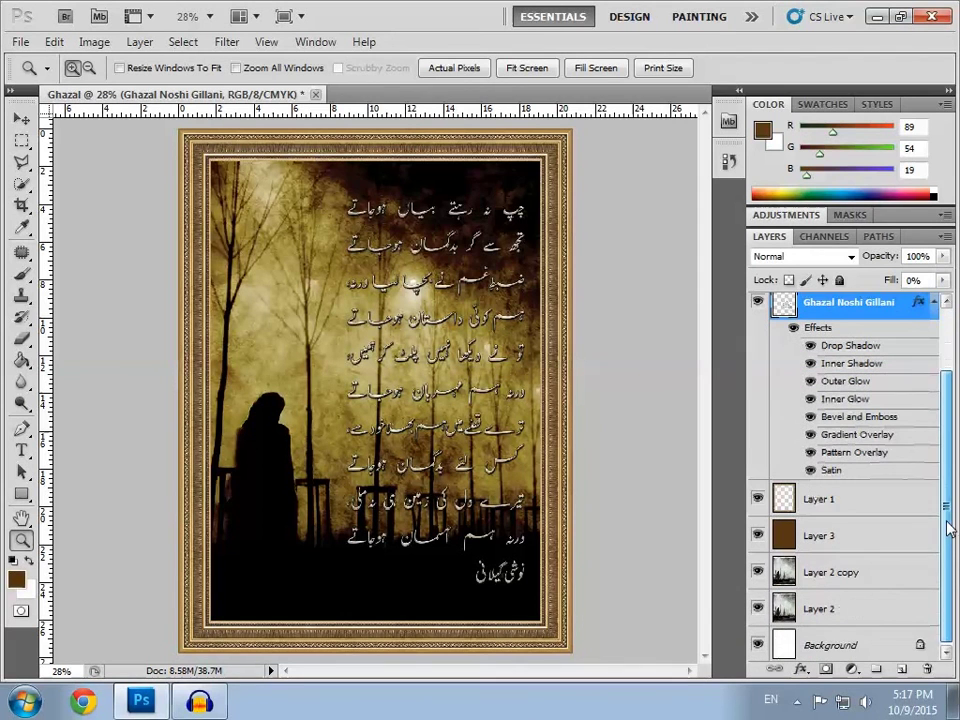
click(849, 506)
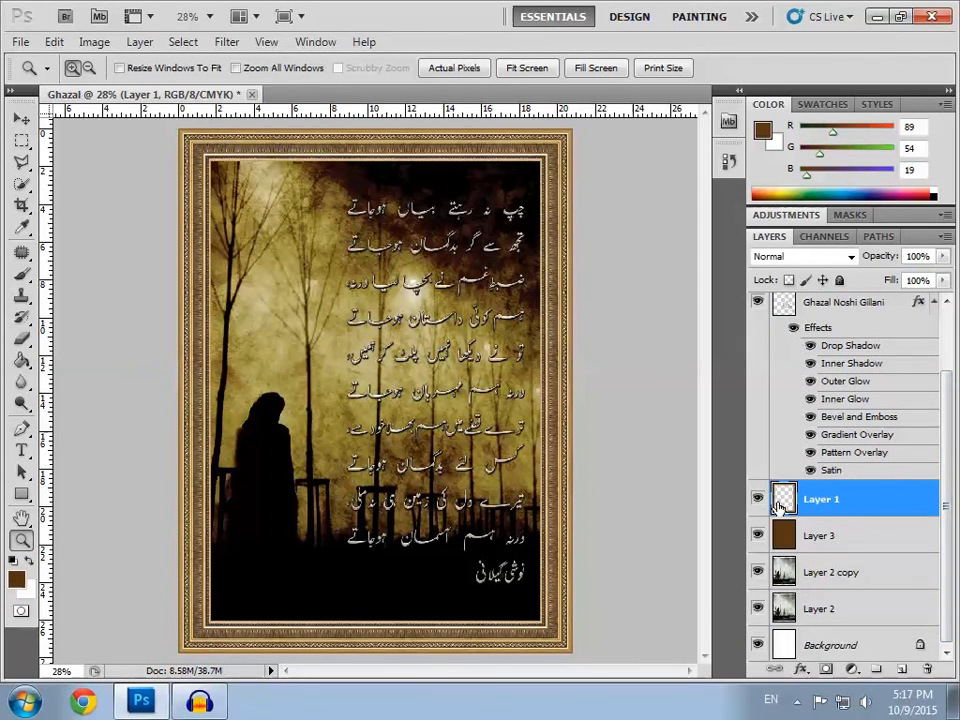
Duplicate Layer 1 and apply Filter > Sharpen > Sharpen to the copy.
key(ctrl+j)
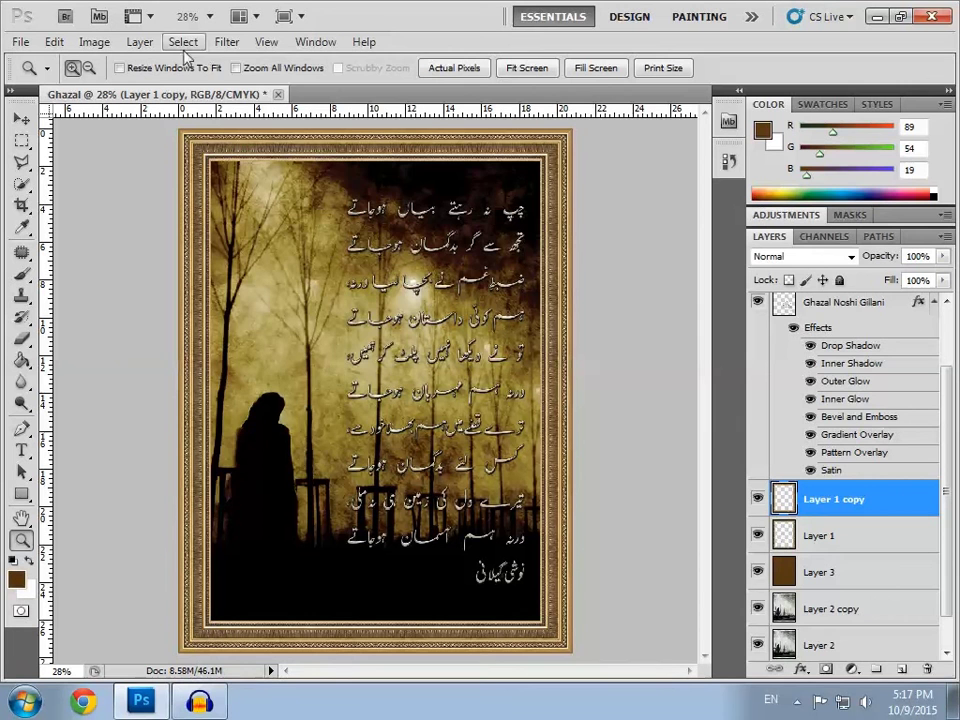
click(222, 44)
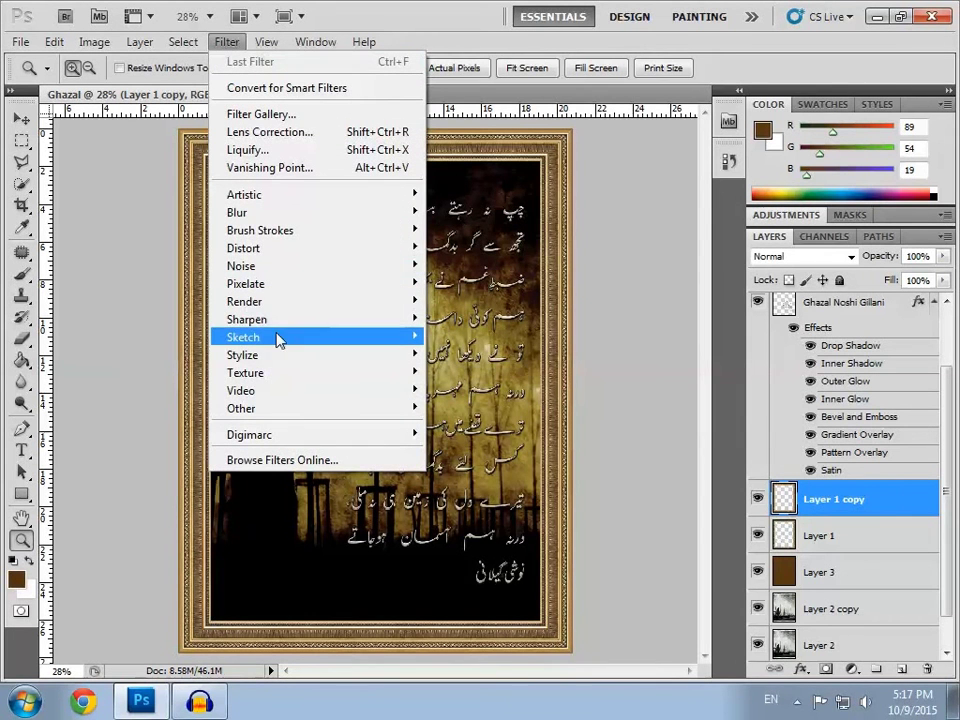
mouse_move(247, 319)
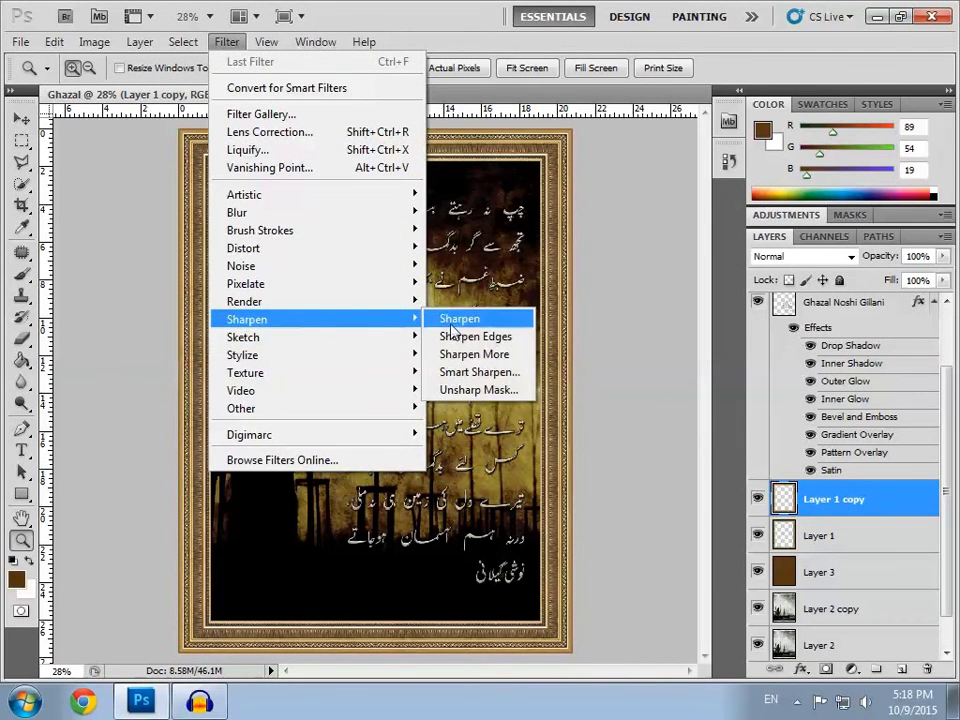
click(447, 320)
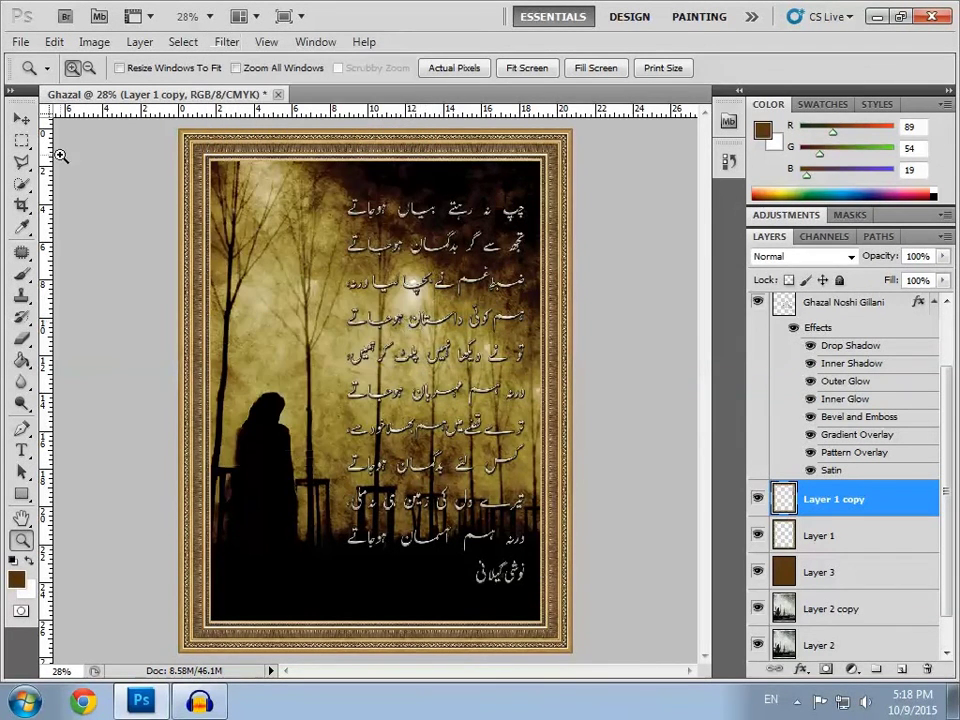
click(21, 118)
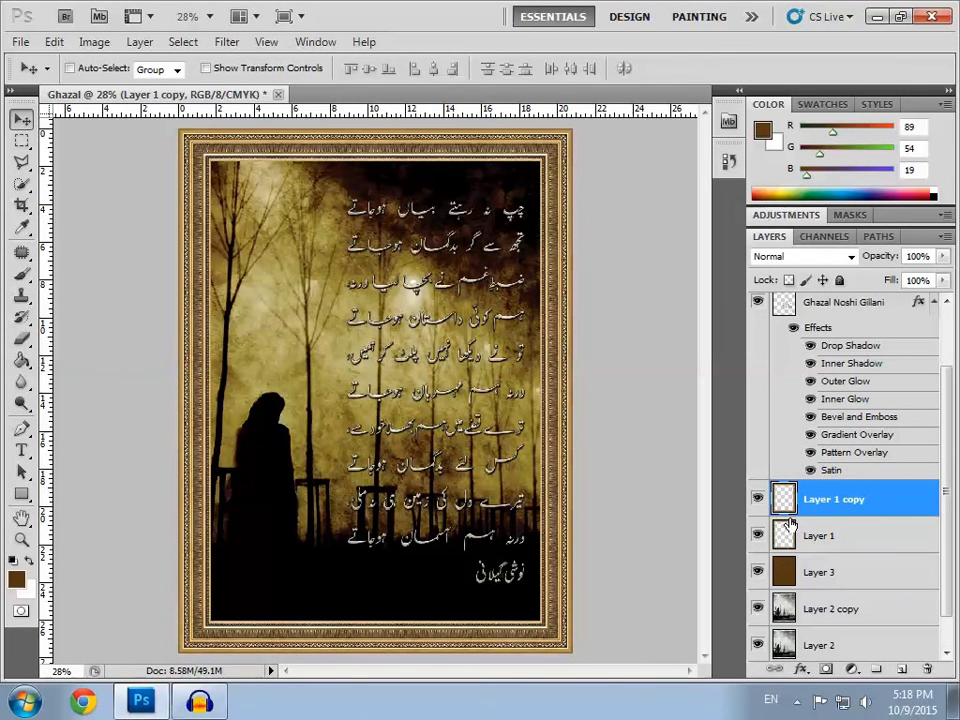
Apply Levels to the copy with black input 30 and white input 236.
key(ctrl+l)
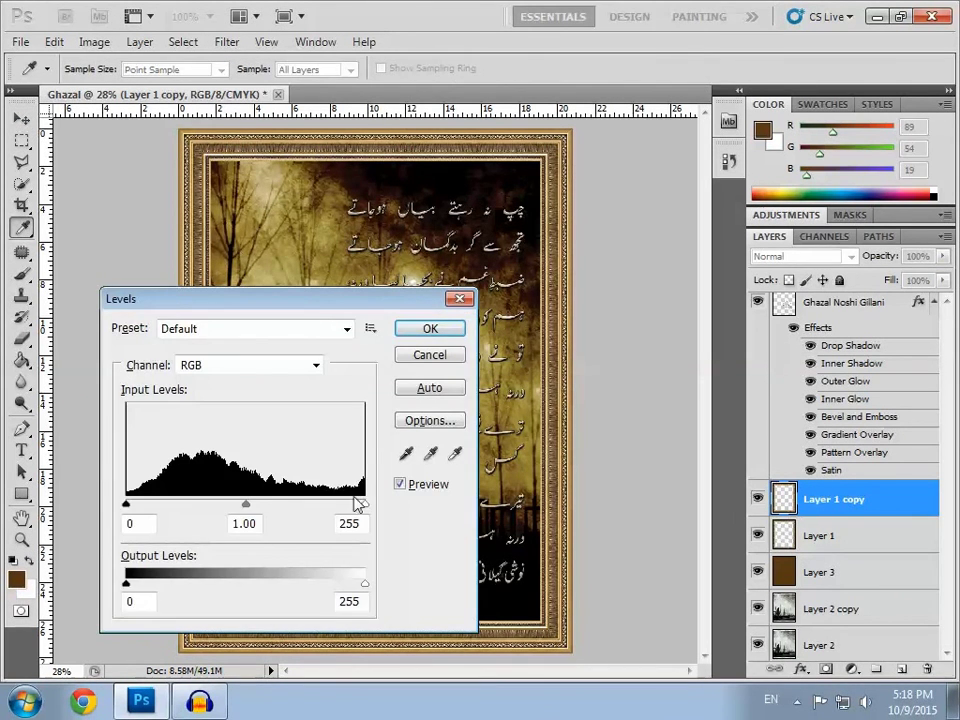
drag(363, 501, 347, 505)
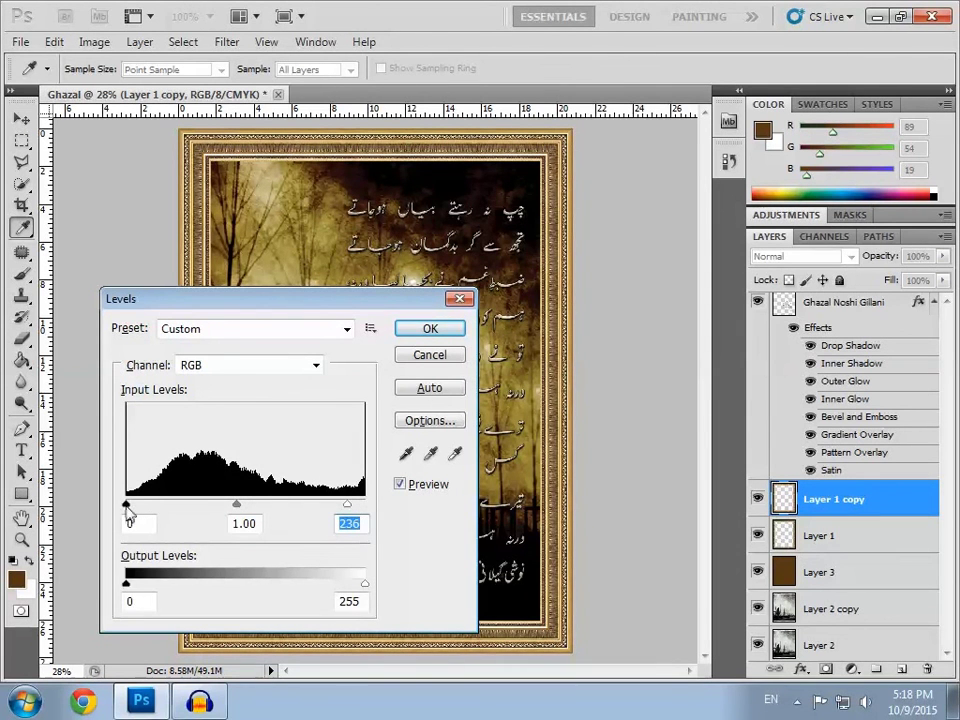
drag(127, 505, 154, 505)
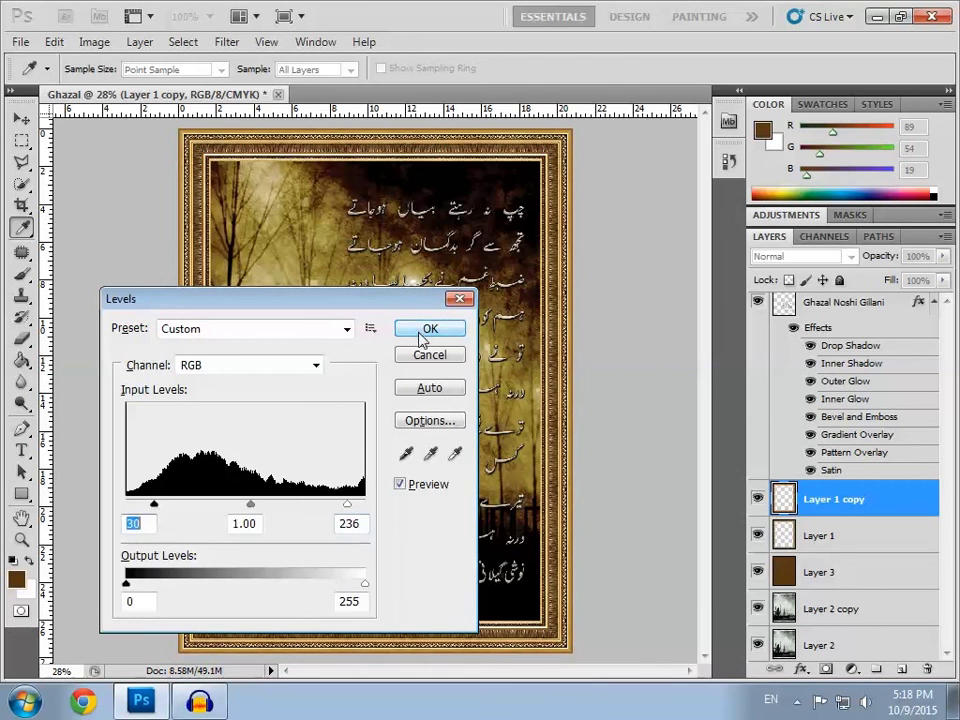
click(428, 330)
key(v)
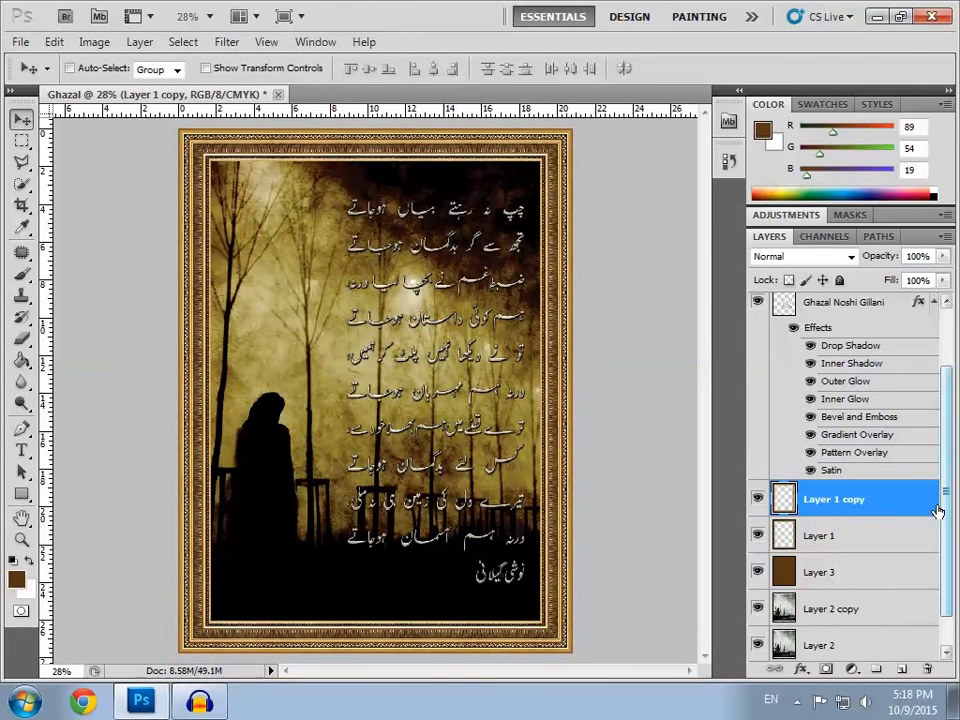
Scroll through the Layers panel, then minimize Photoshop to show the Windows desktop.
mouse_move(945, 514)
mouse_down()
mouse_move(953, 527)
mouse_move(950, 454)
mouse_up()
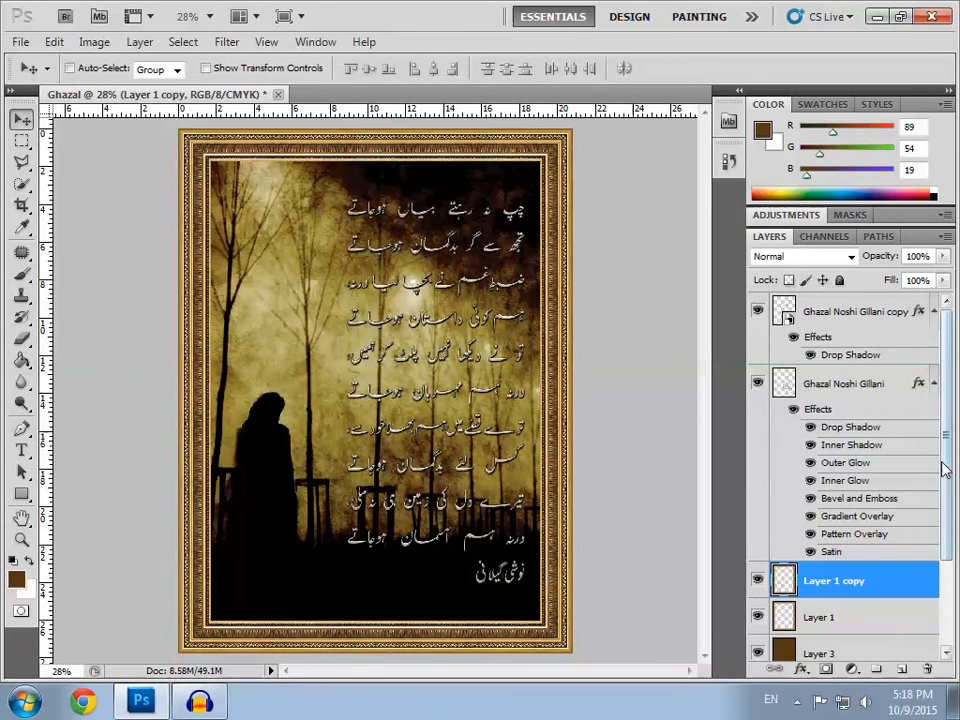
drag(952, 466, 952, 418)
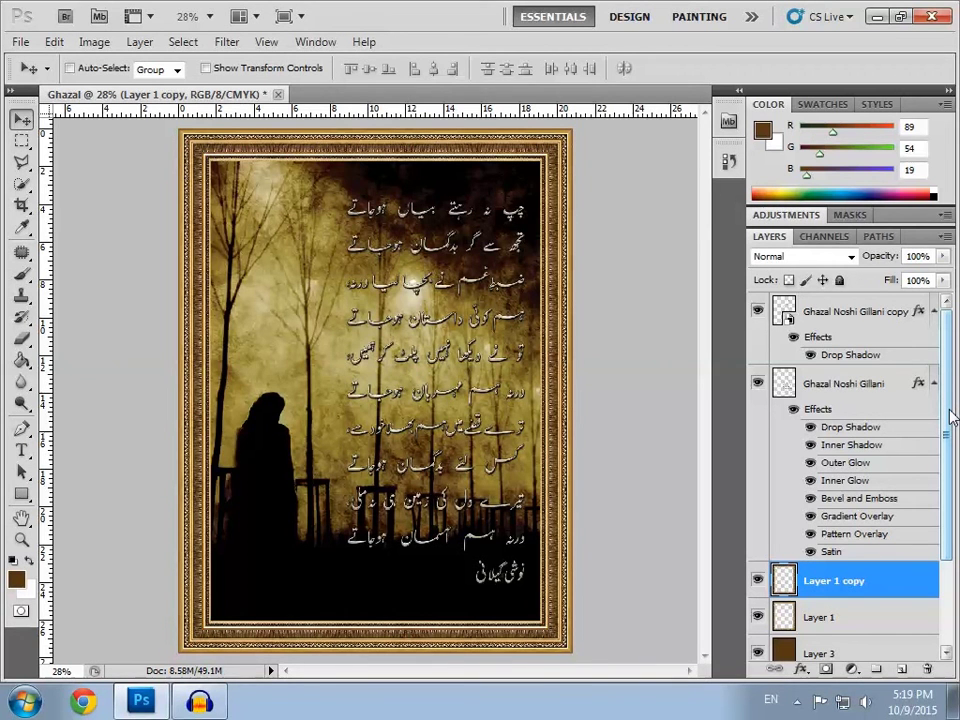
drag(950, 418, 956, 396)
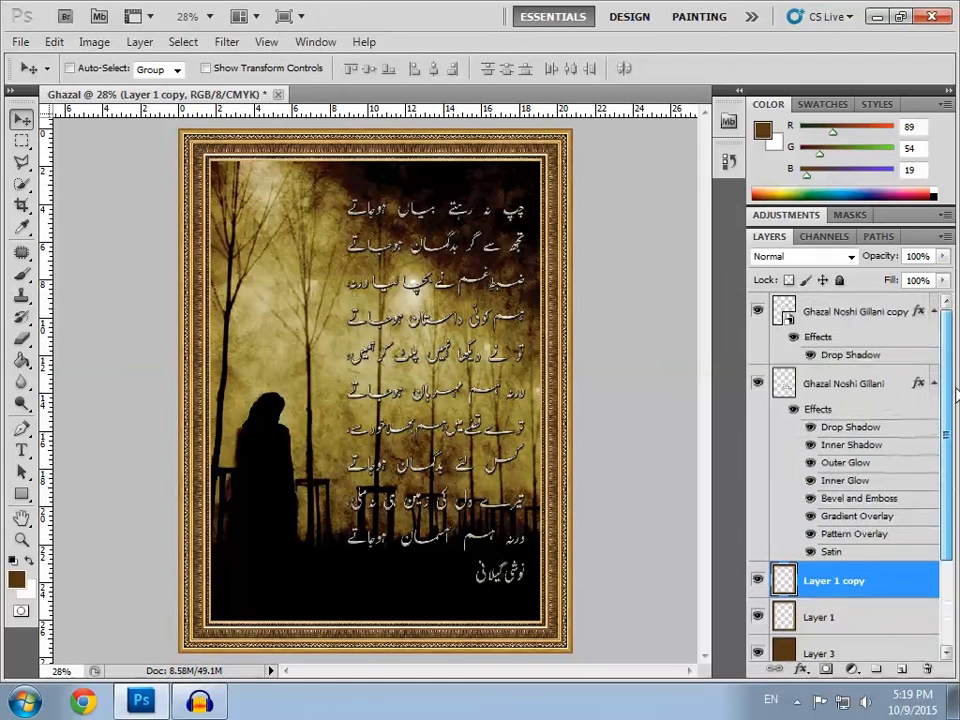
click(876, 18)
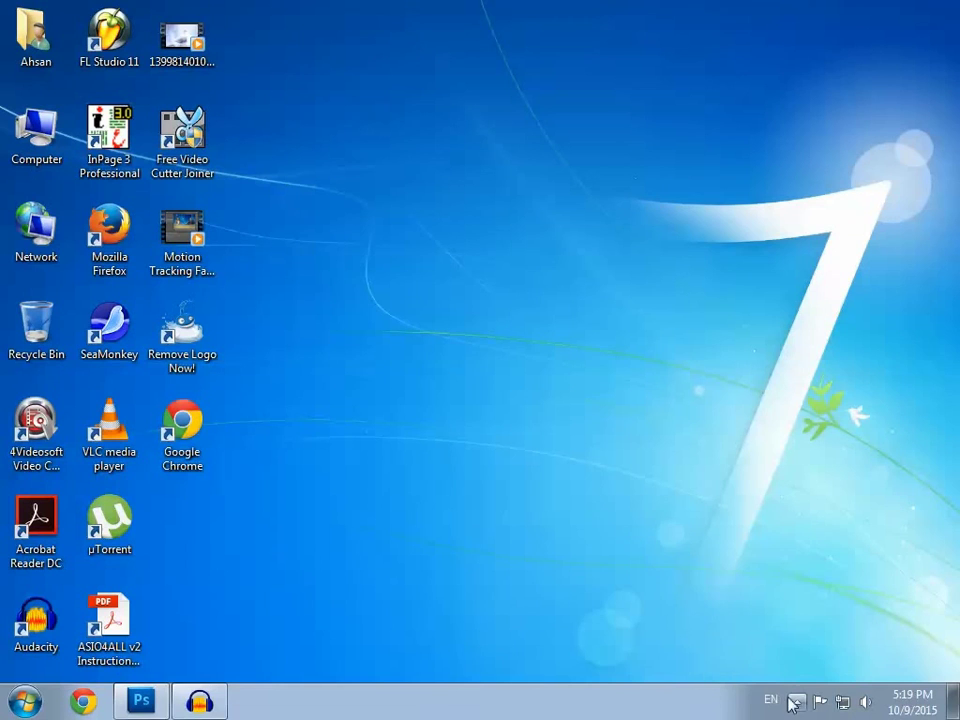